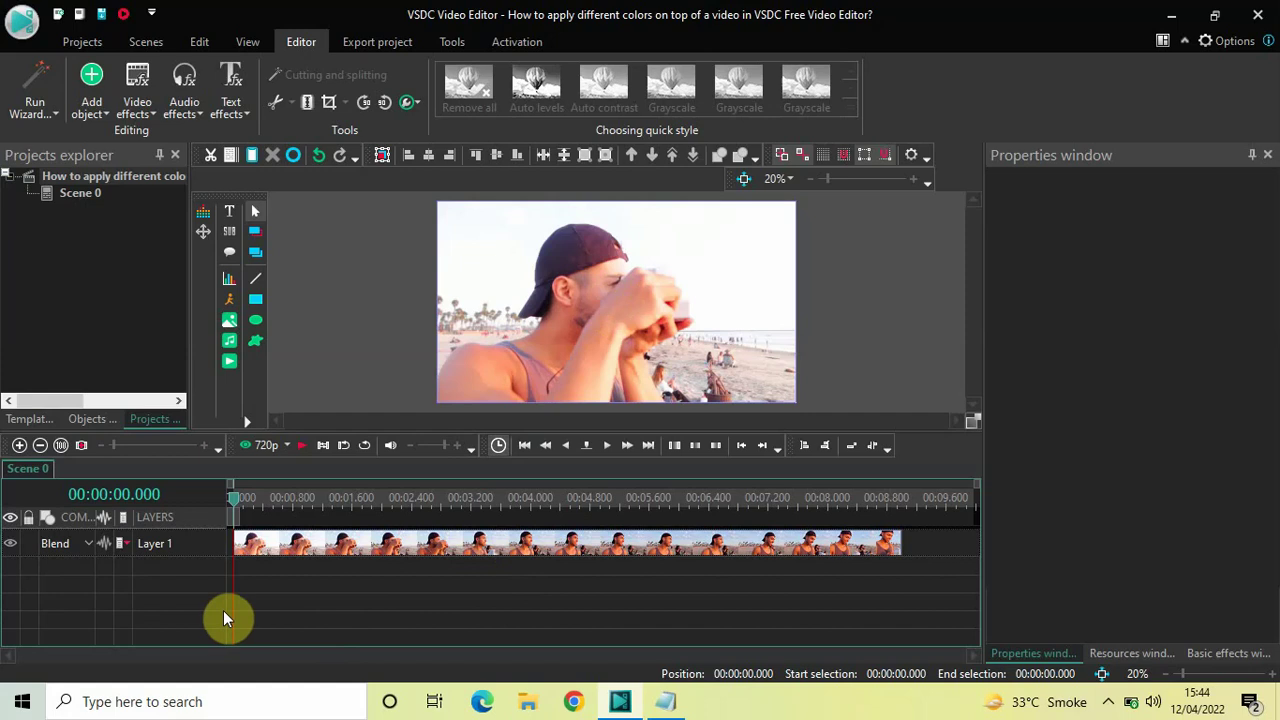
Hide the video layer, Layer 1, in Scene 0.
click(11, 547)
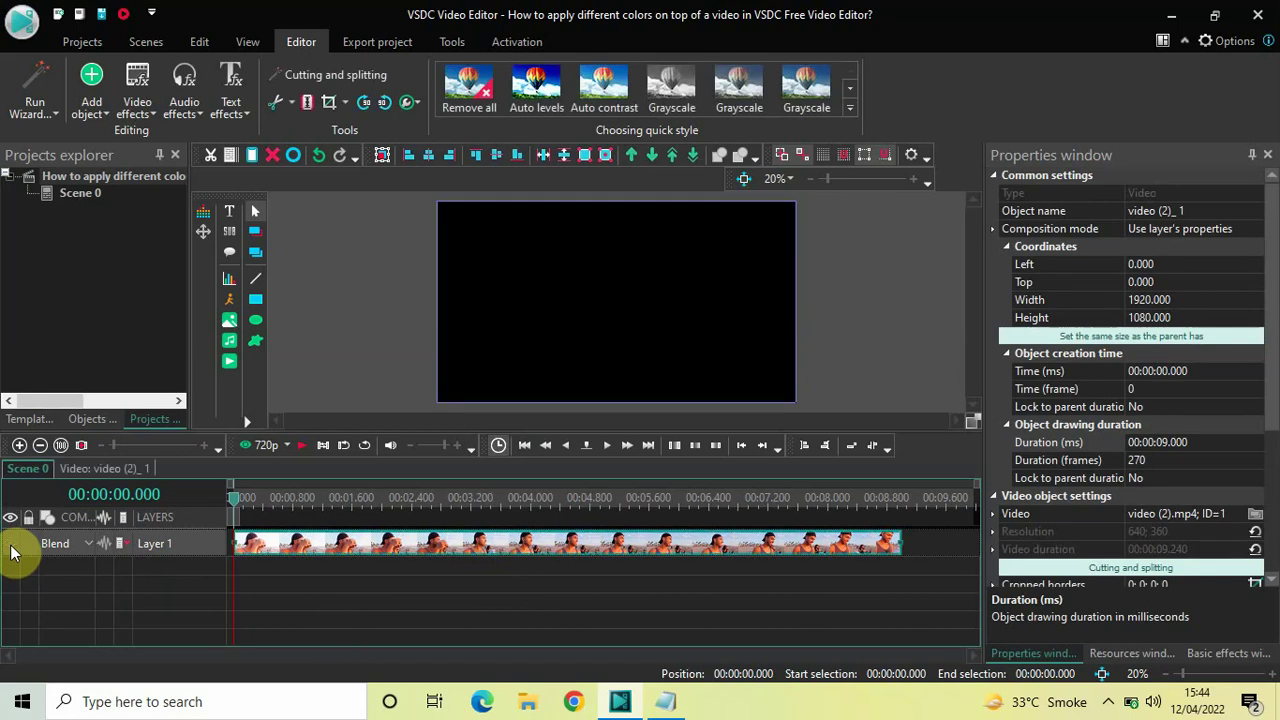
click(350, 600)
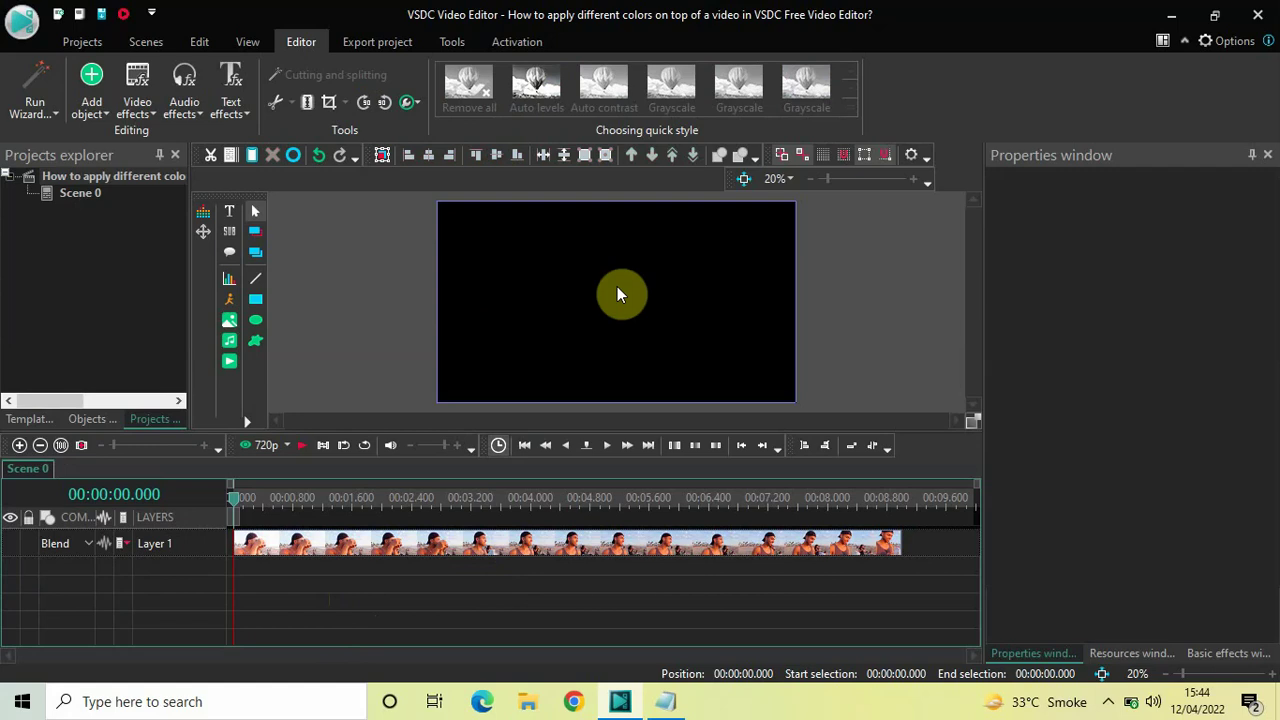
Add a rectangle from the cursor position on a new layer and give it the same size as its parent scene.
click(98, 110)
click(159, 221)
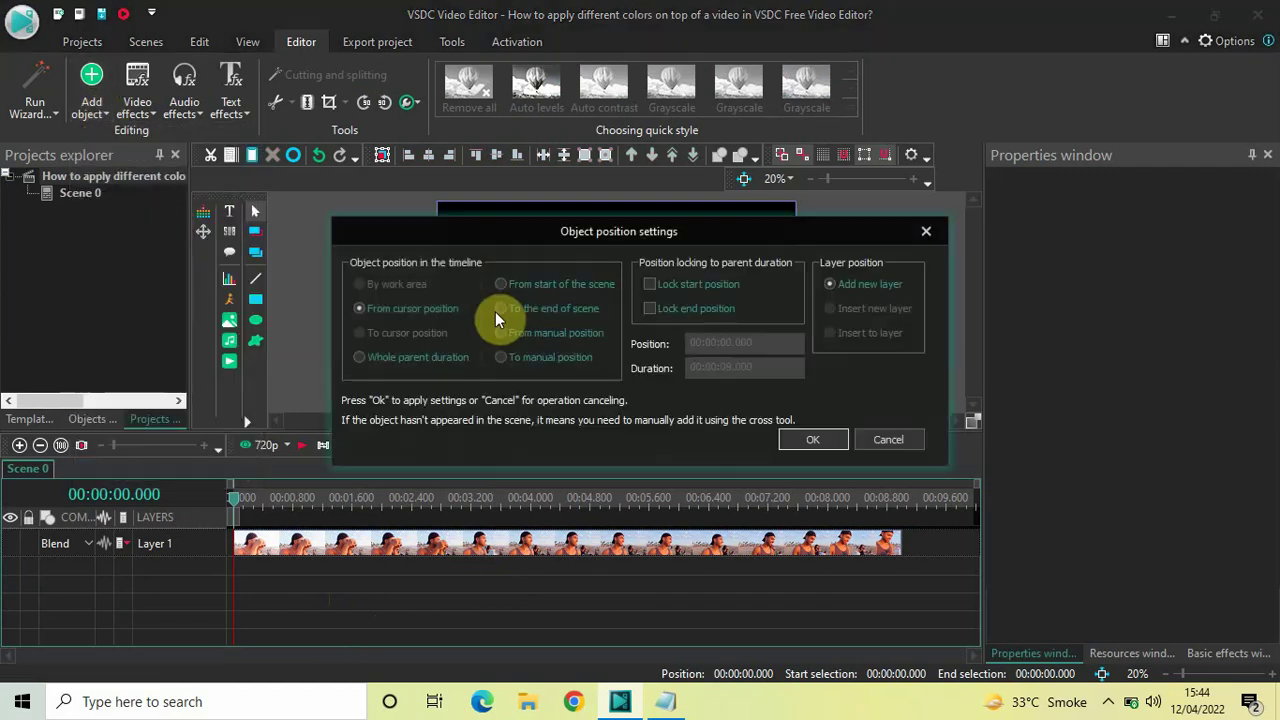
click(807, 436)
click(473, 224)
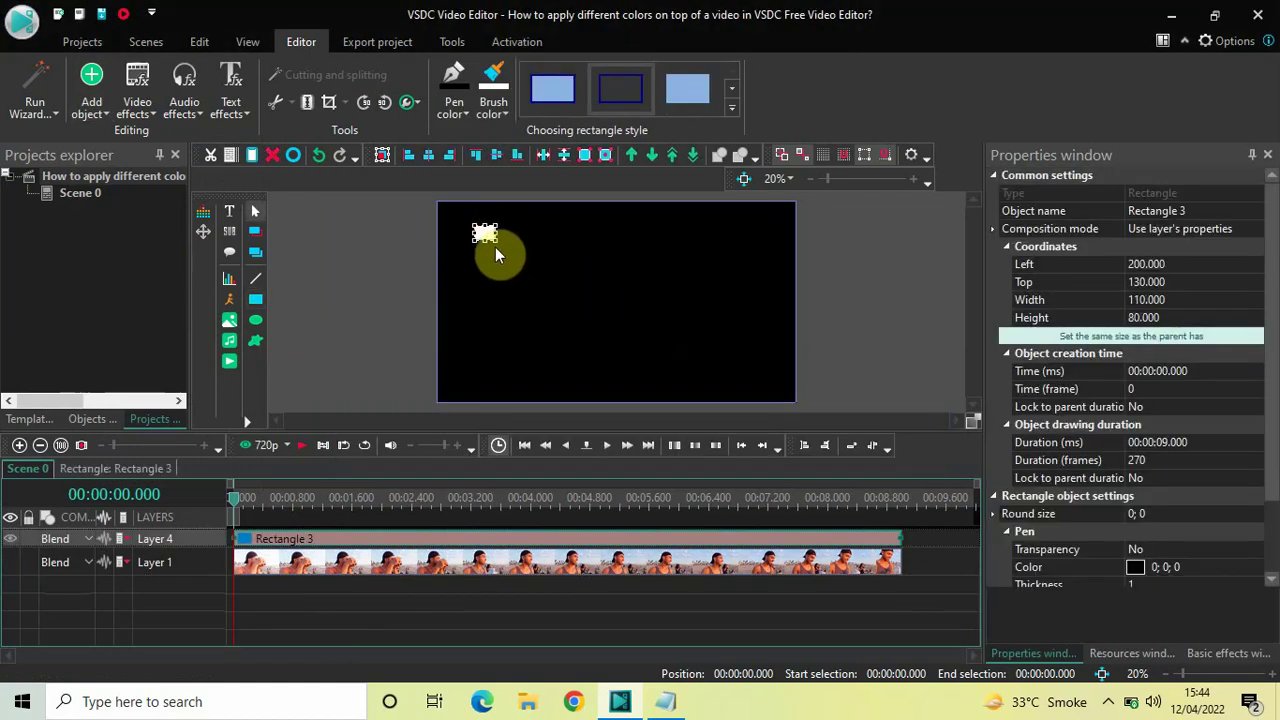
drag(494, 240, 640, 327)
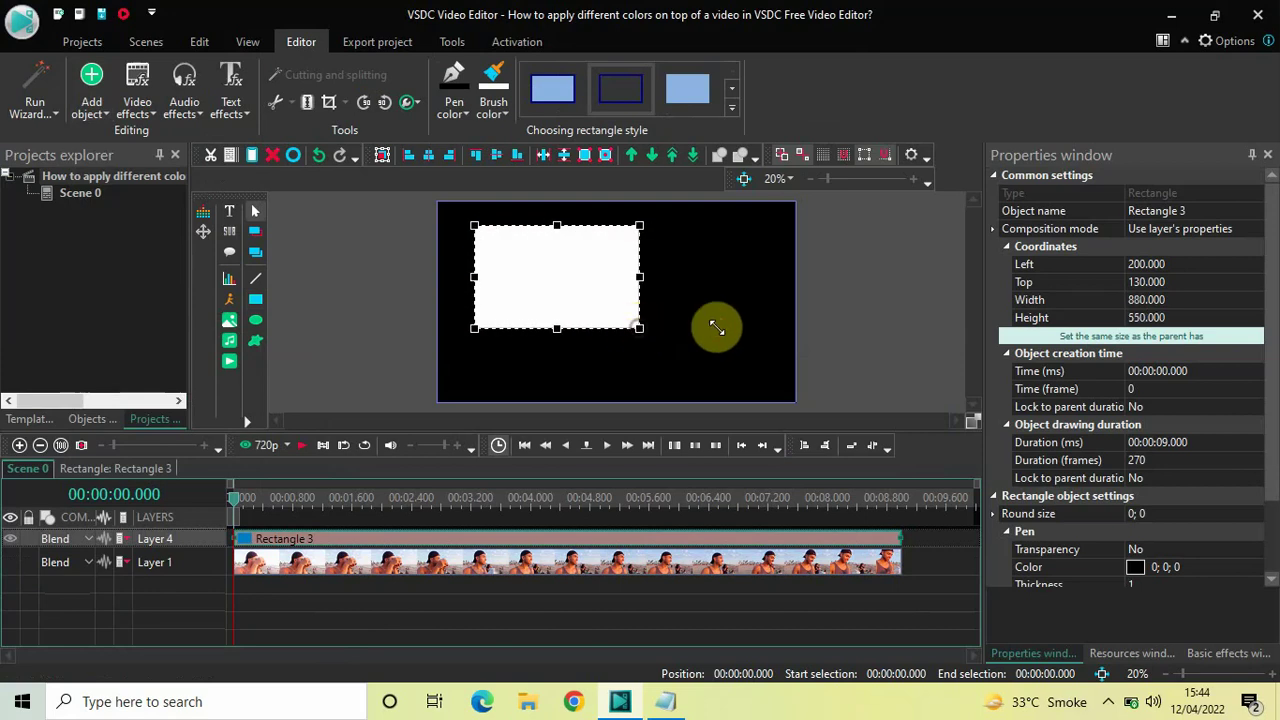
click(1056, 337)
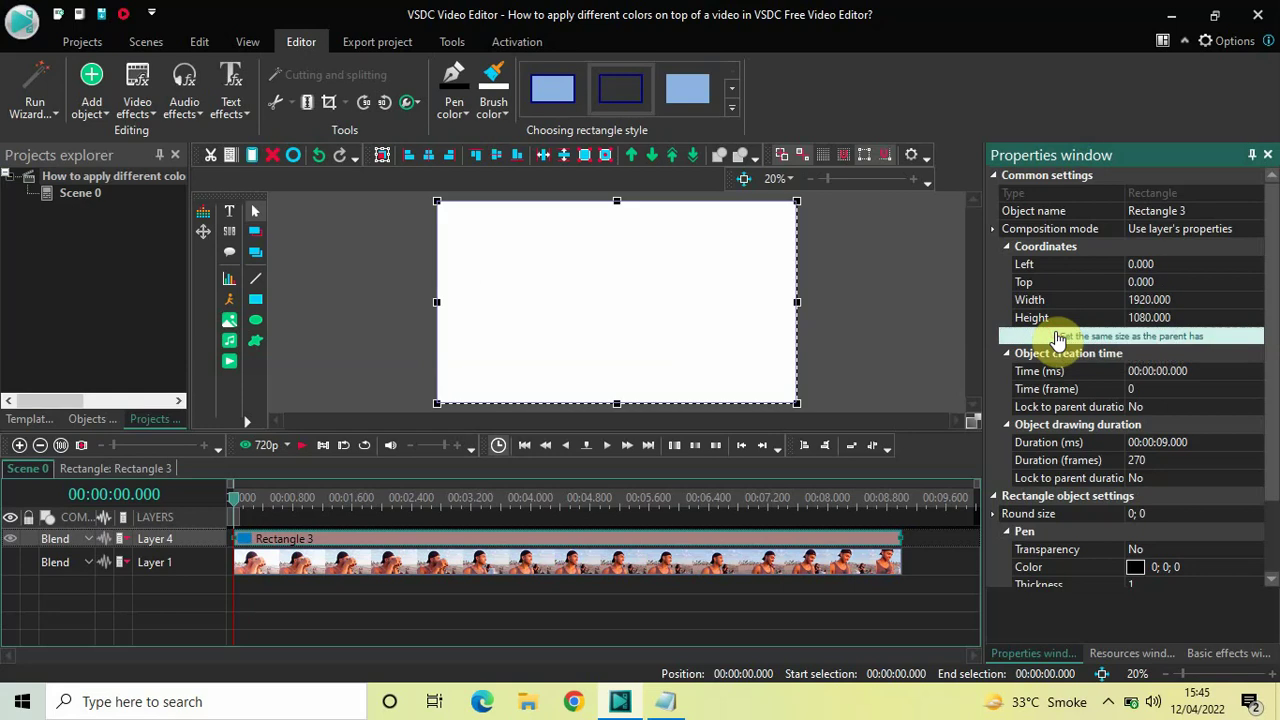
Open the rectangle's own timeline and add a Colorize adjustment effect to it from the cursor position.
double_click(525, 541)
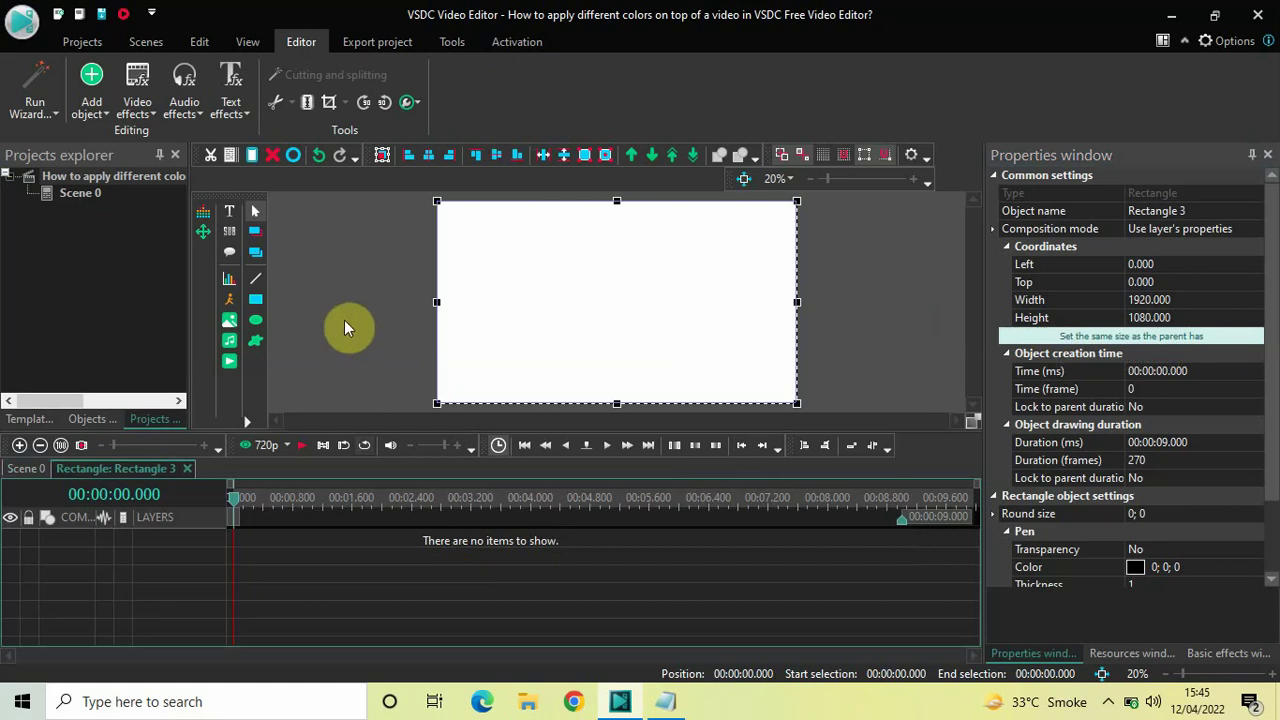
click(137, 97)
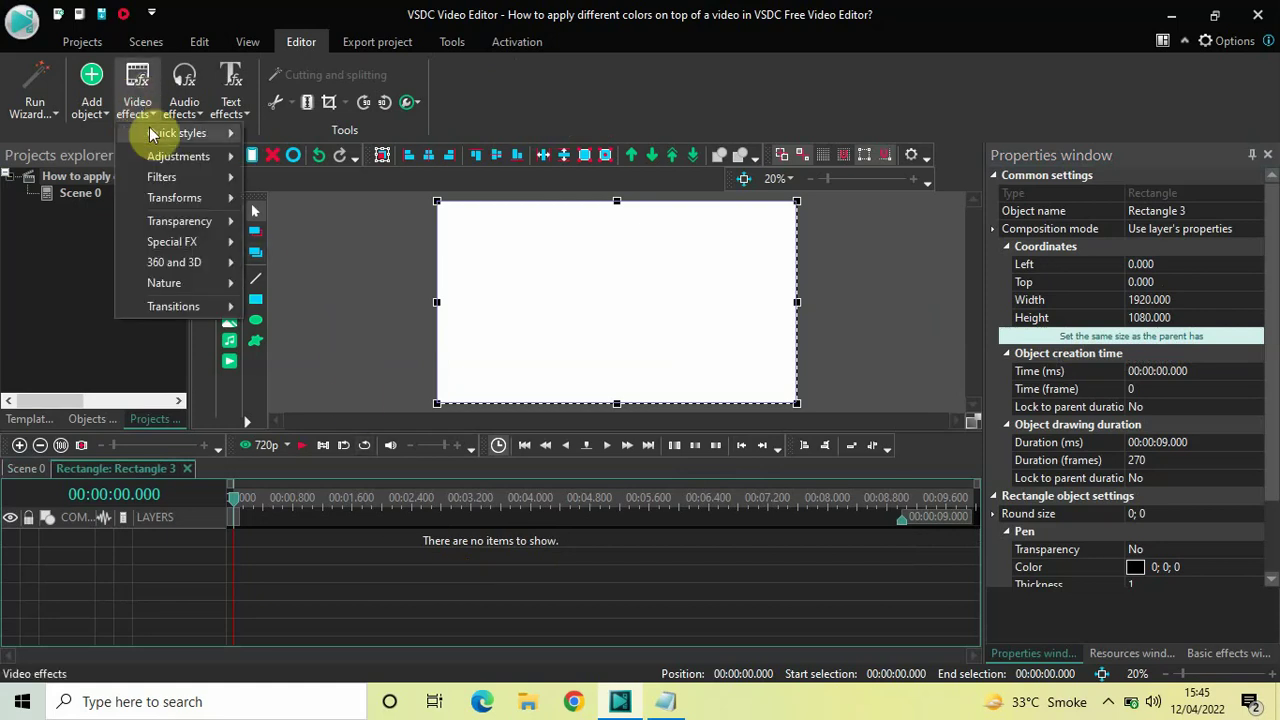
mouse_move(203, 160)
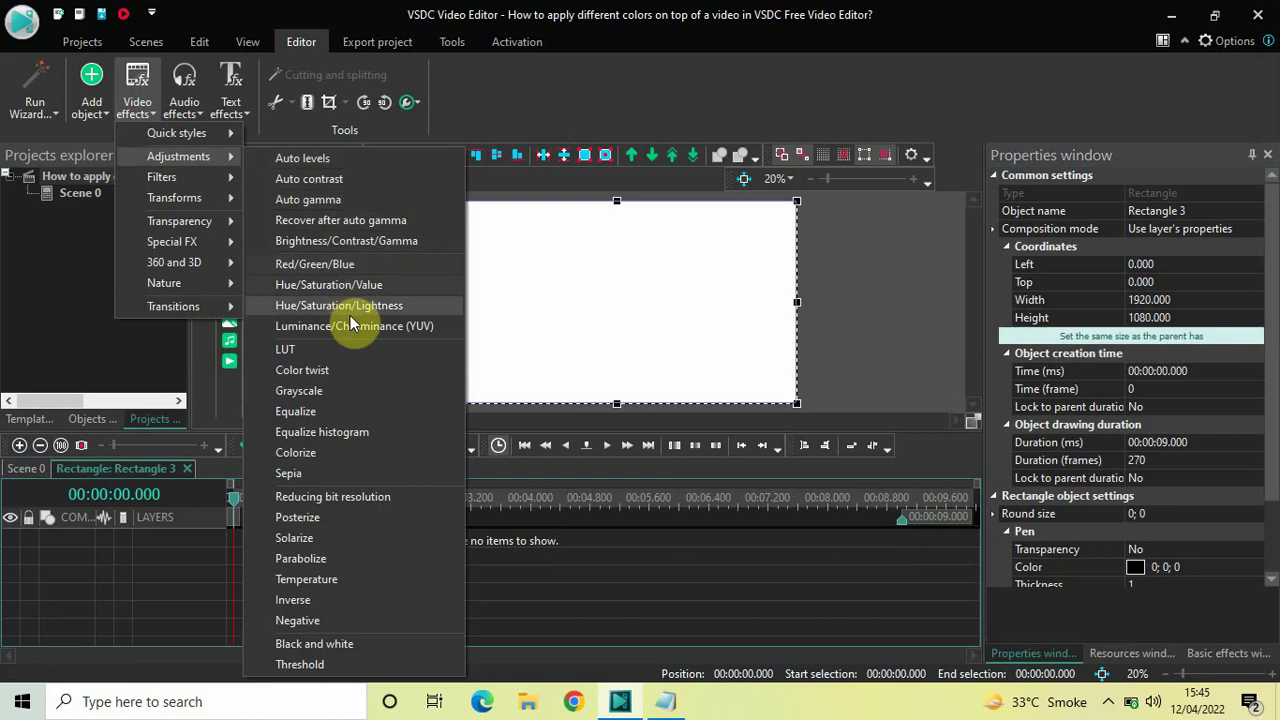
click(364, 460)
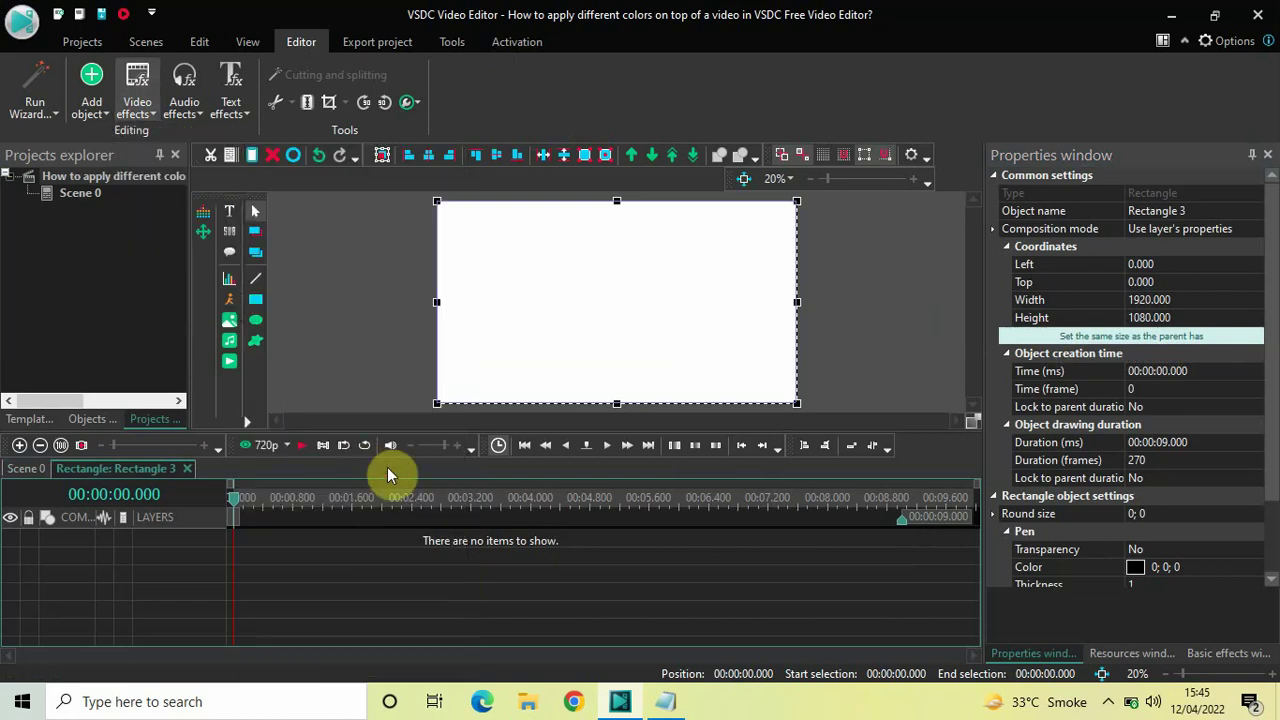
click(815, 442)
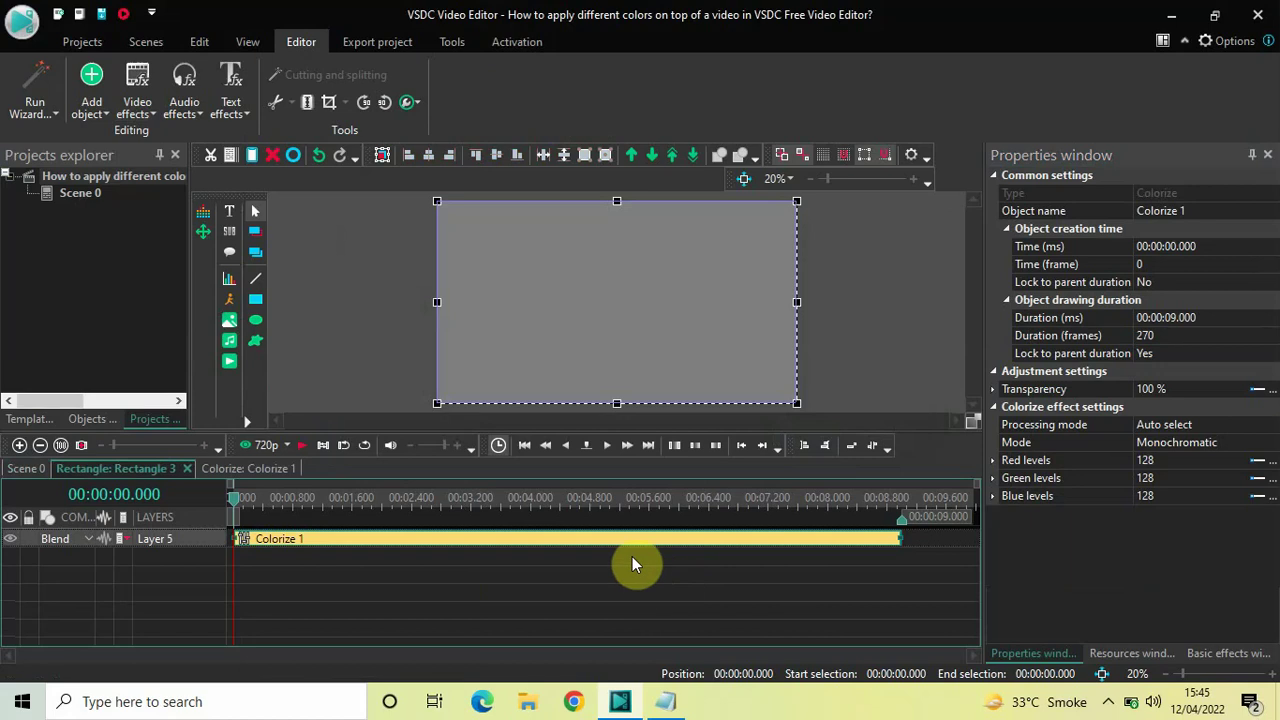
click(727, 566)
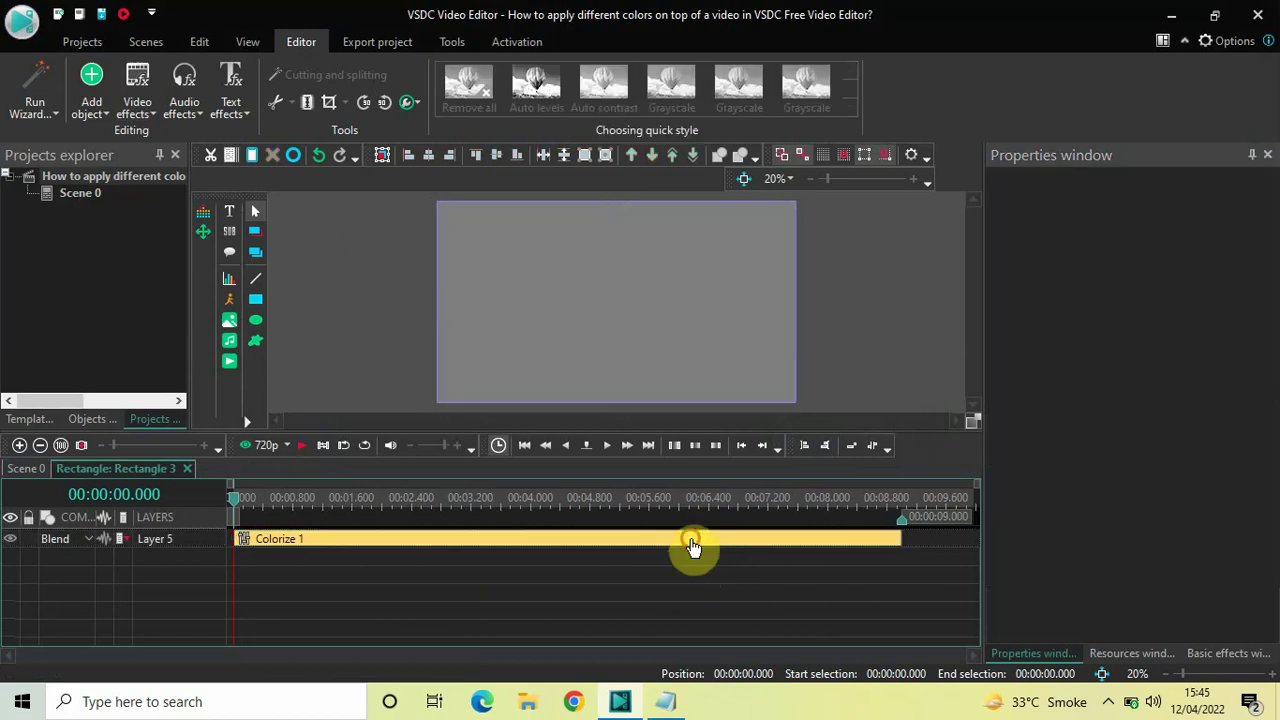
Set the Colorize effect's drawing duration to 00:00:03.000.
click(692, 546)
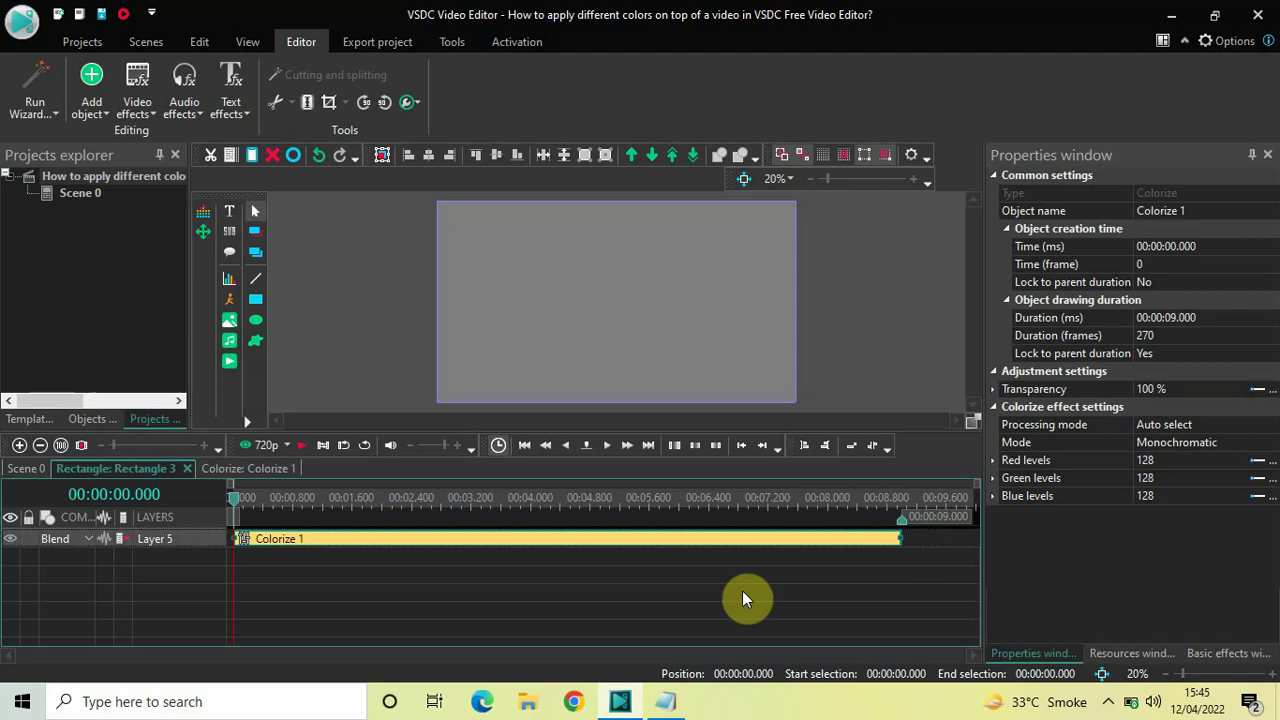
click(1048, 318)
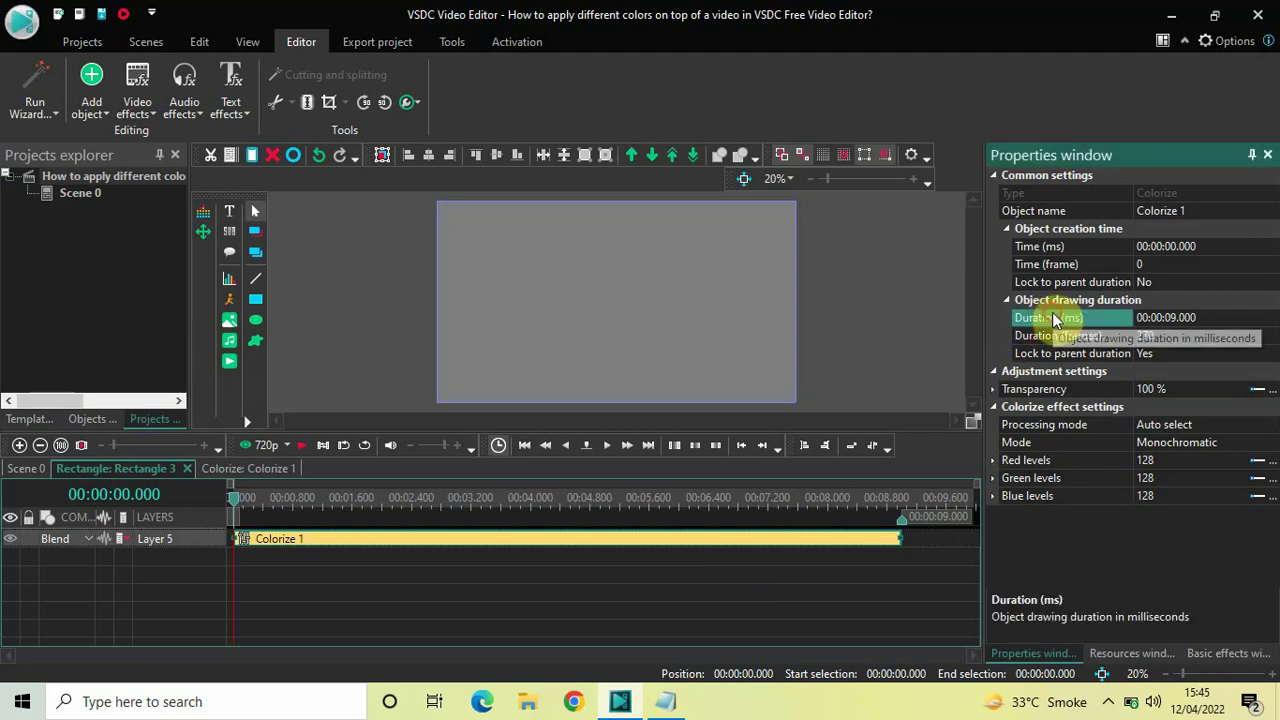
click(1221, 318)
key(BackSpace)
key(BackSpace)
key(BackSpace)
key(BackSpace)
key(BackSpace)
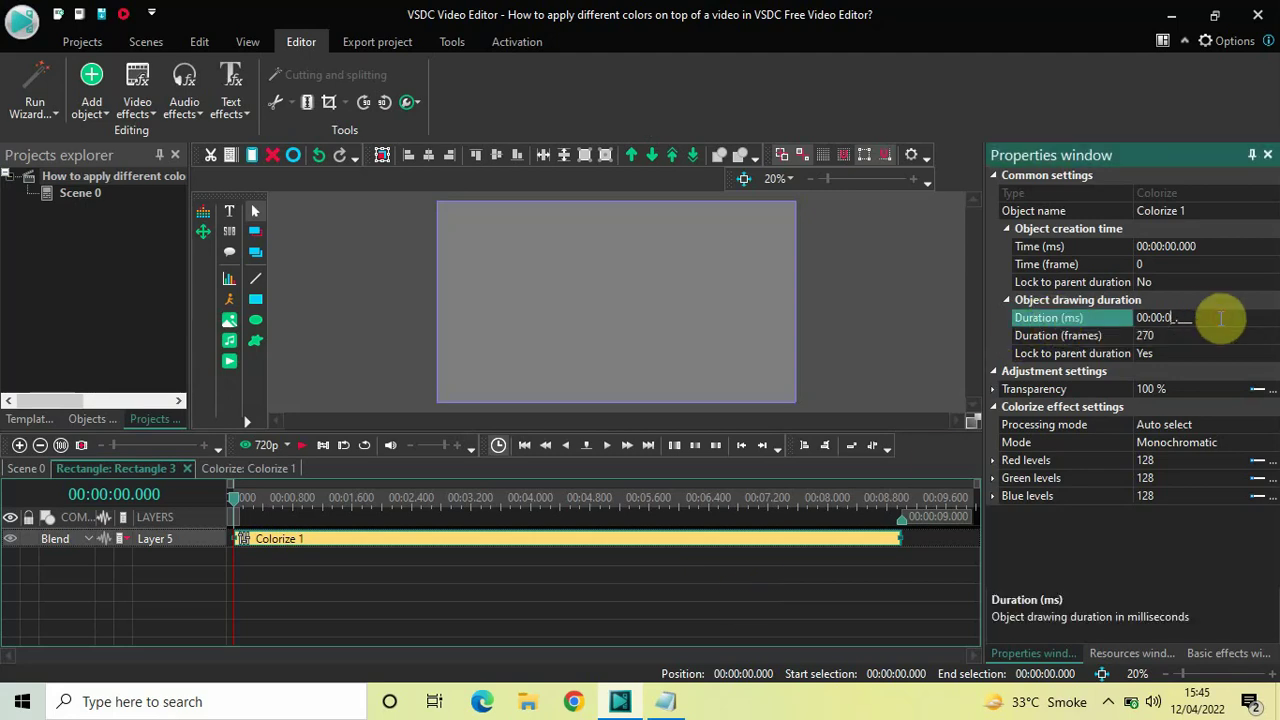
text(3000)
key(Return)
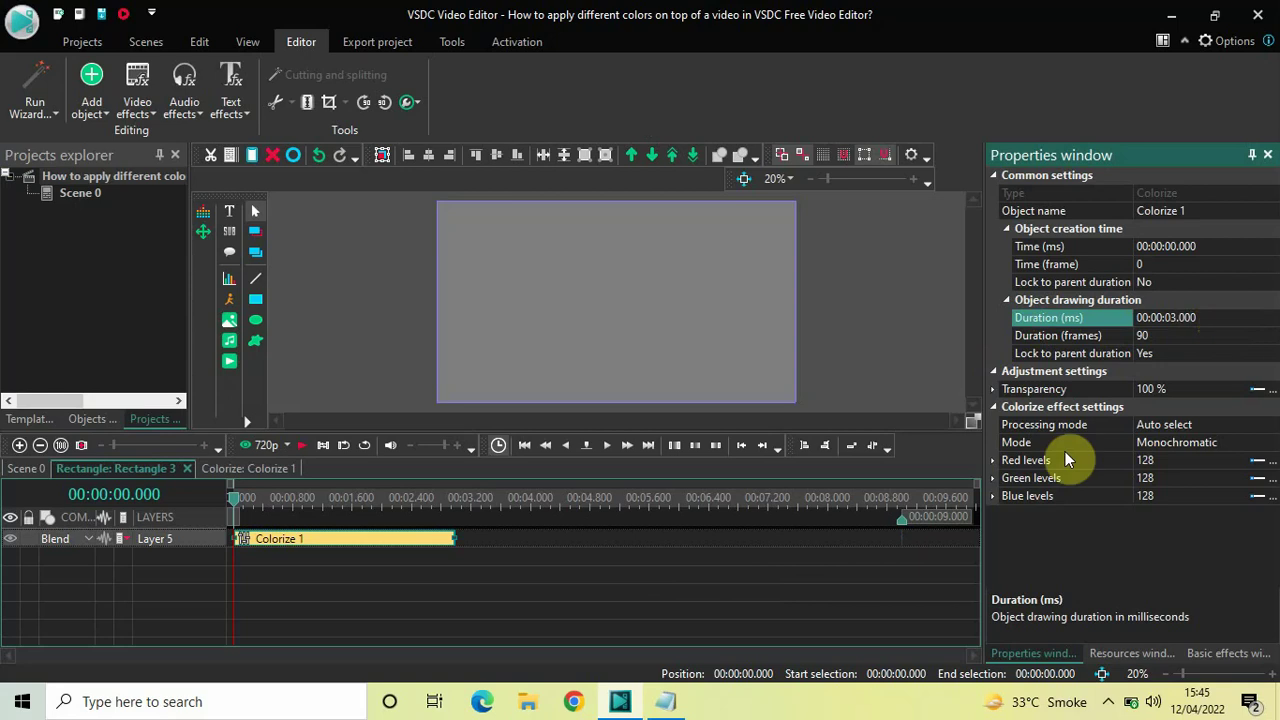
Switch to Notepad and list the color transitions "Black -> Blue", "Blue -> Red" and "Red -> Black" on separate lines.
click(665, 703)
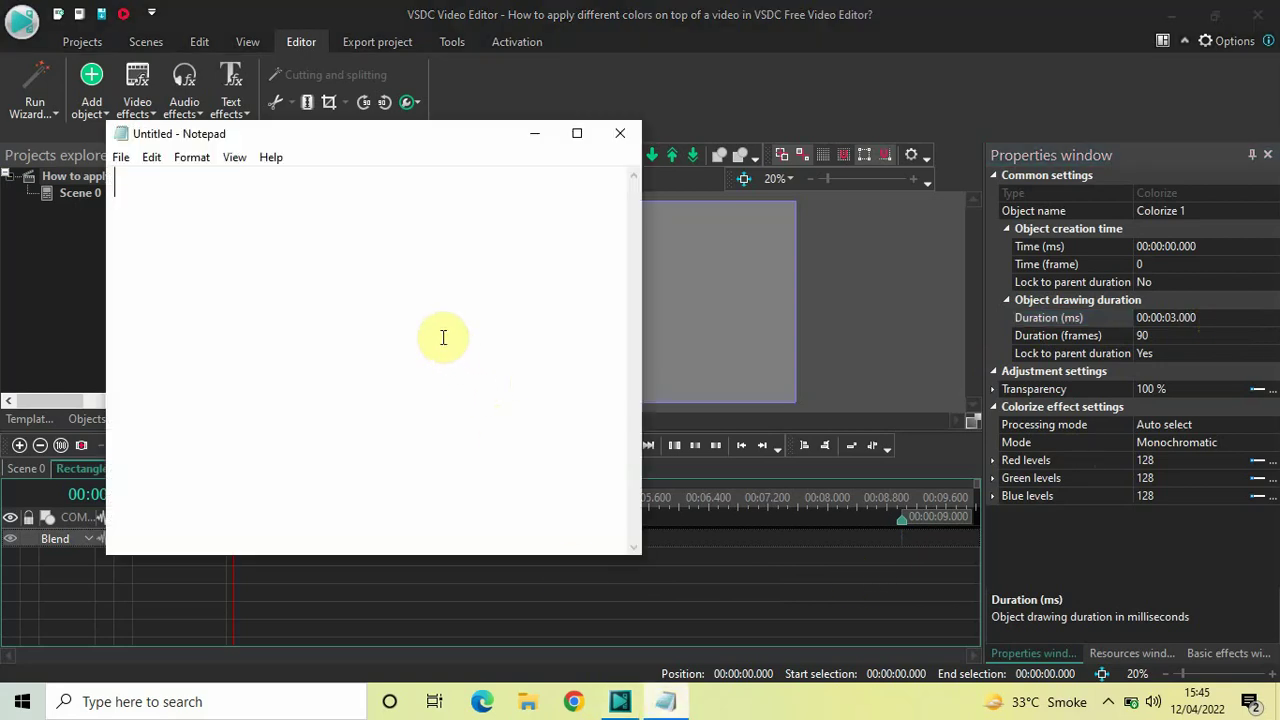
text(Bla)
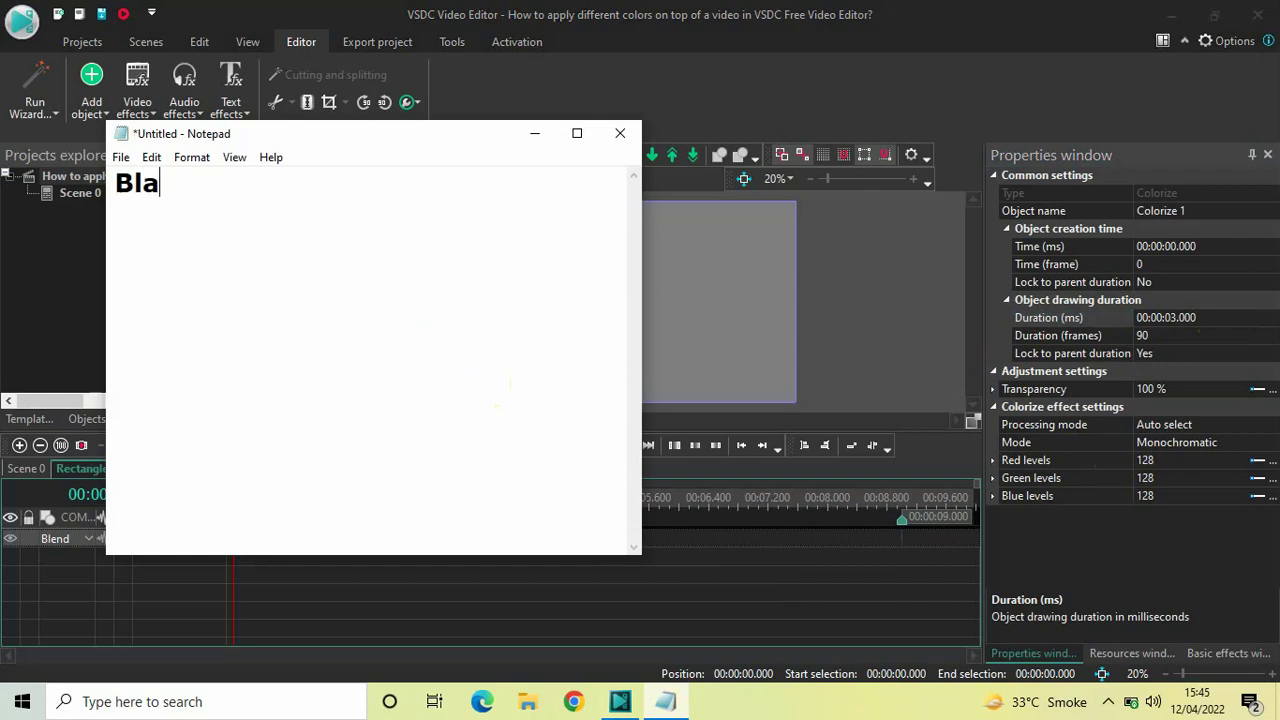
text(ck -> Blue)
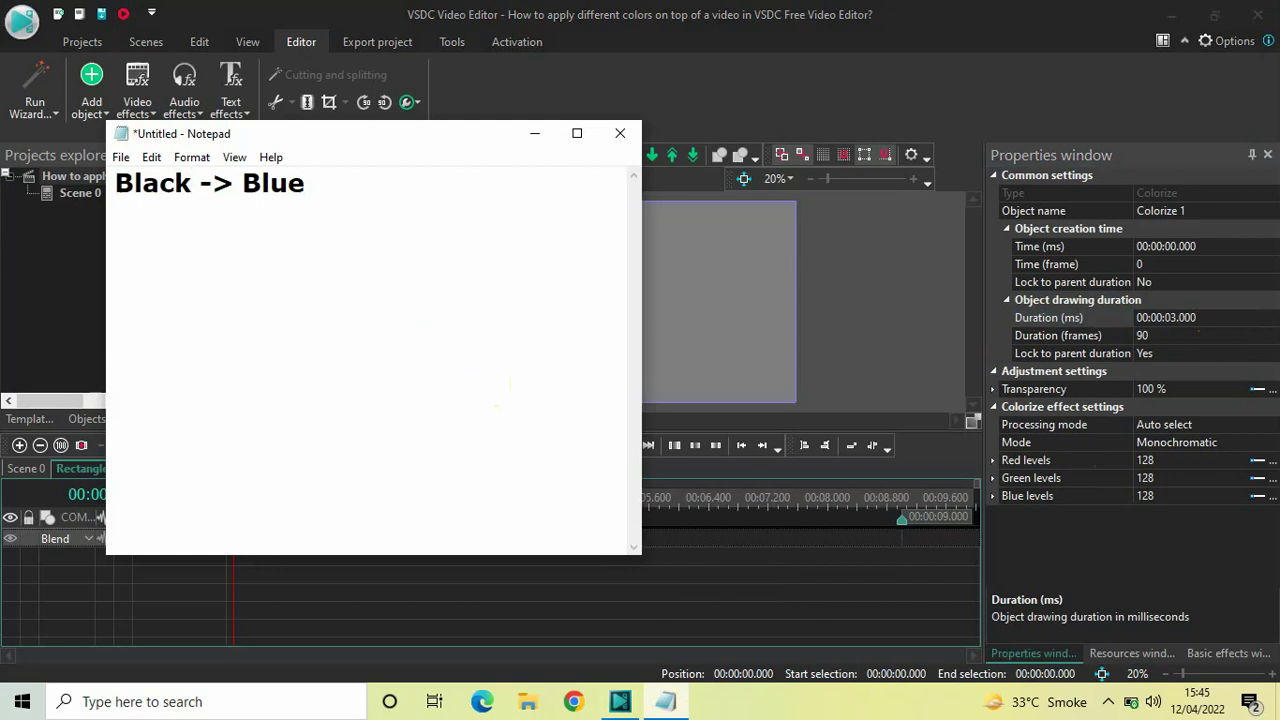
key(Return)
text(Blue)
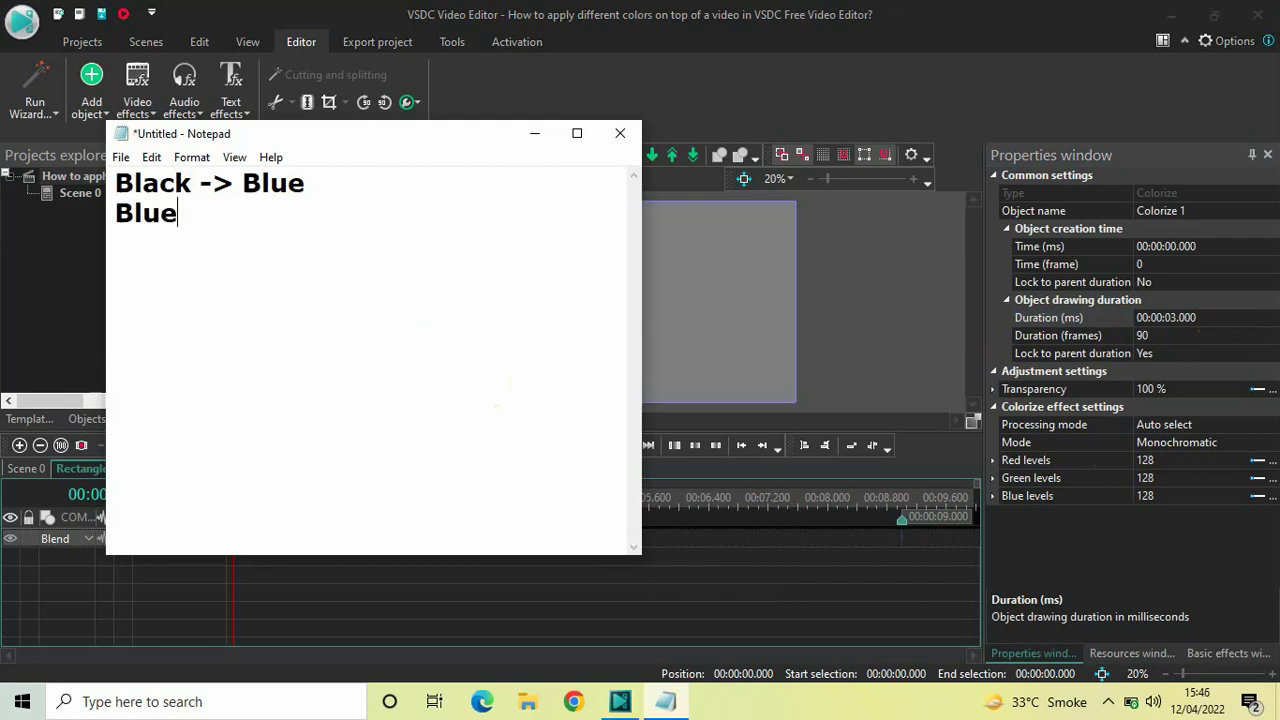
text( -> Red)
key(Return)
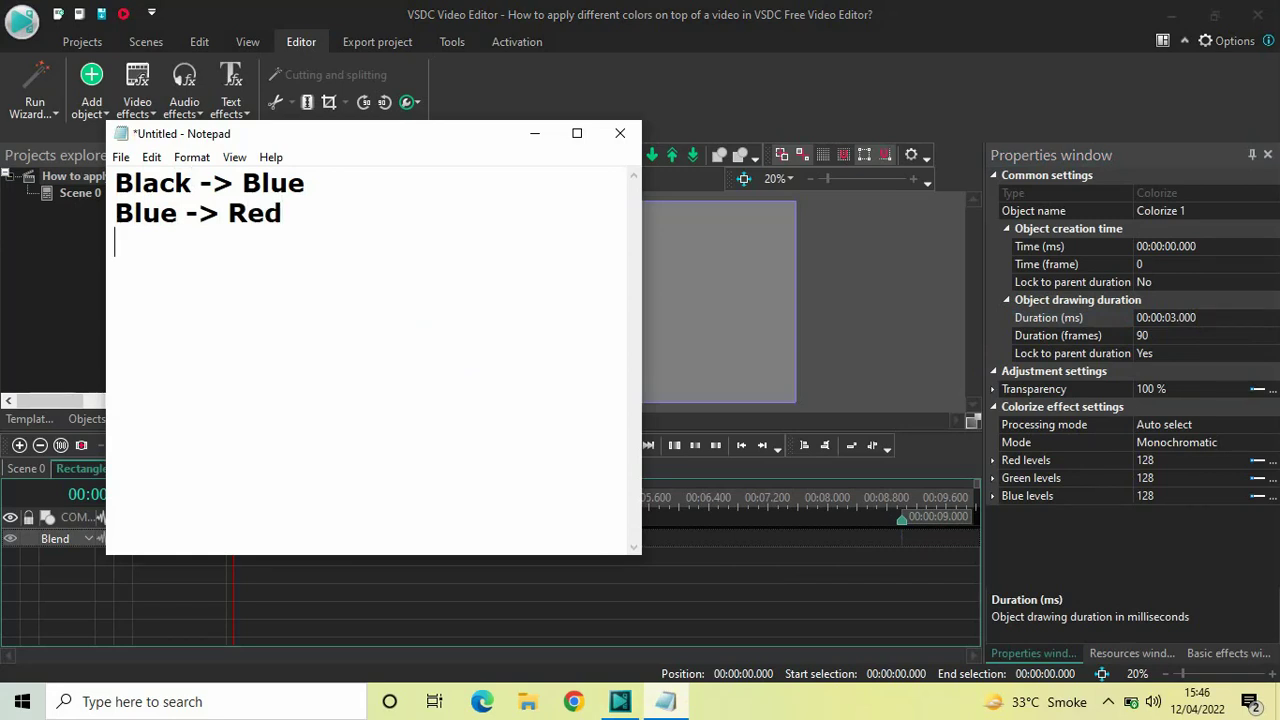
text(Red )
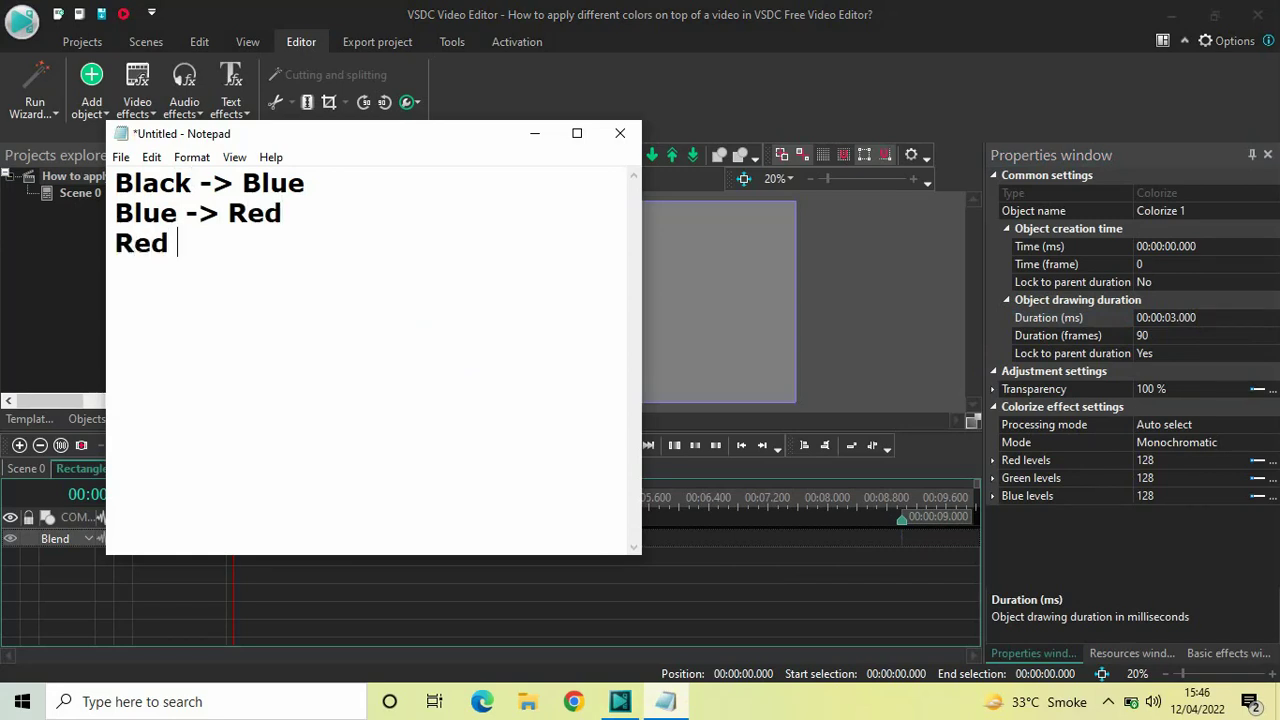
text(-> Black)
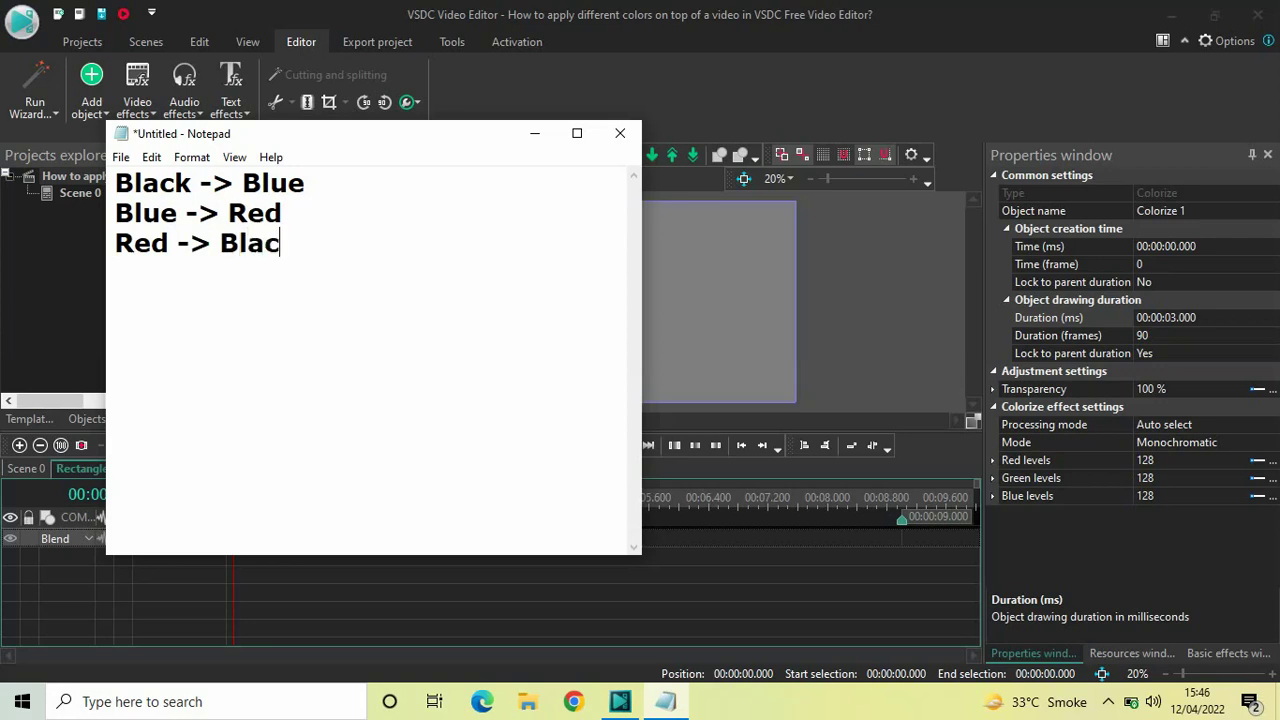
Below the transitions, note the RGB values 0,0,0, 0,0,255 and 255,0,0 on separate lines, and minimize Notepad.
key(Return)
key(Return)
text(0,0,0)
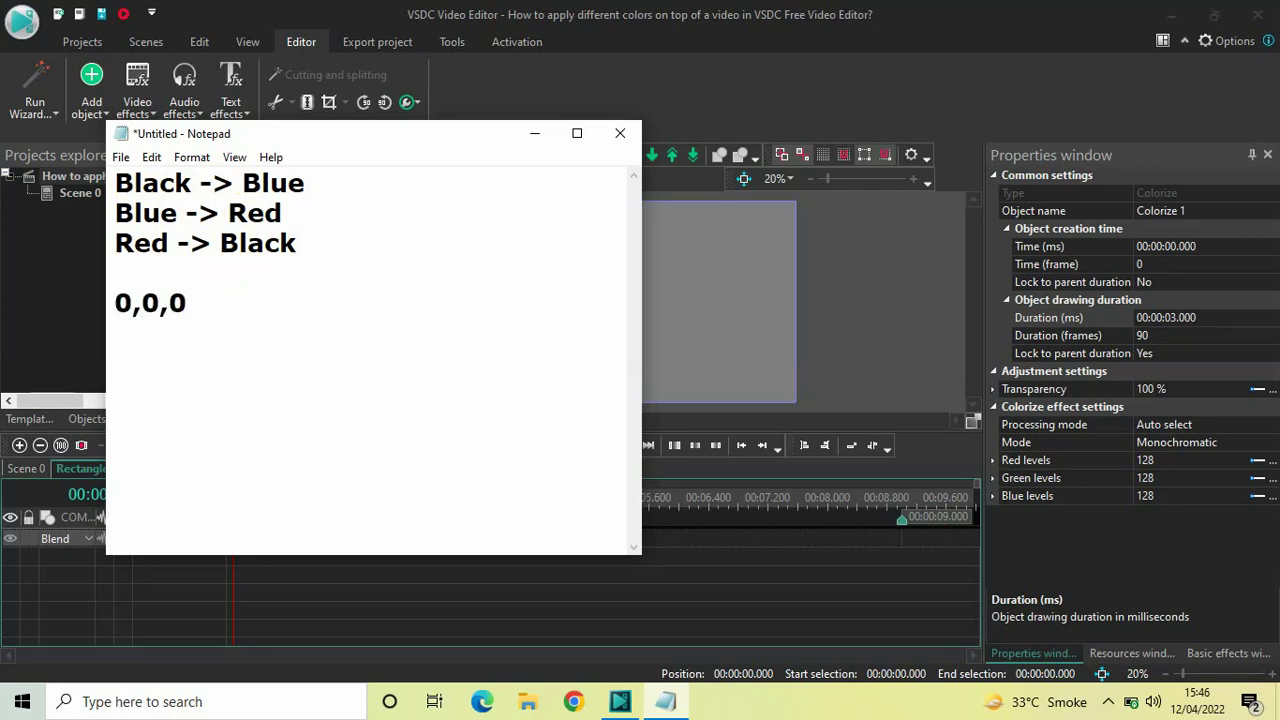
key(Return)
text(0,0,255)
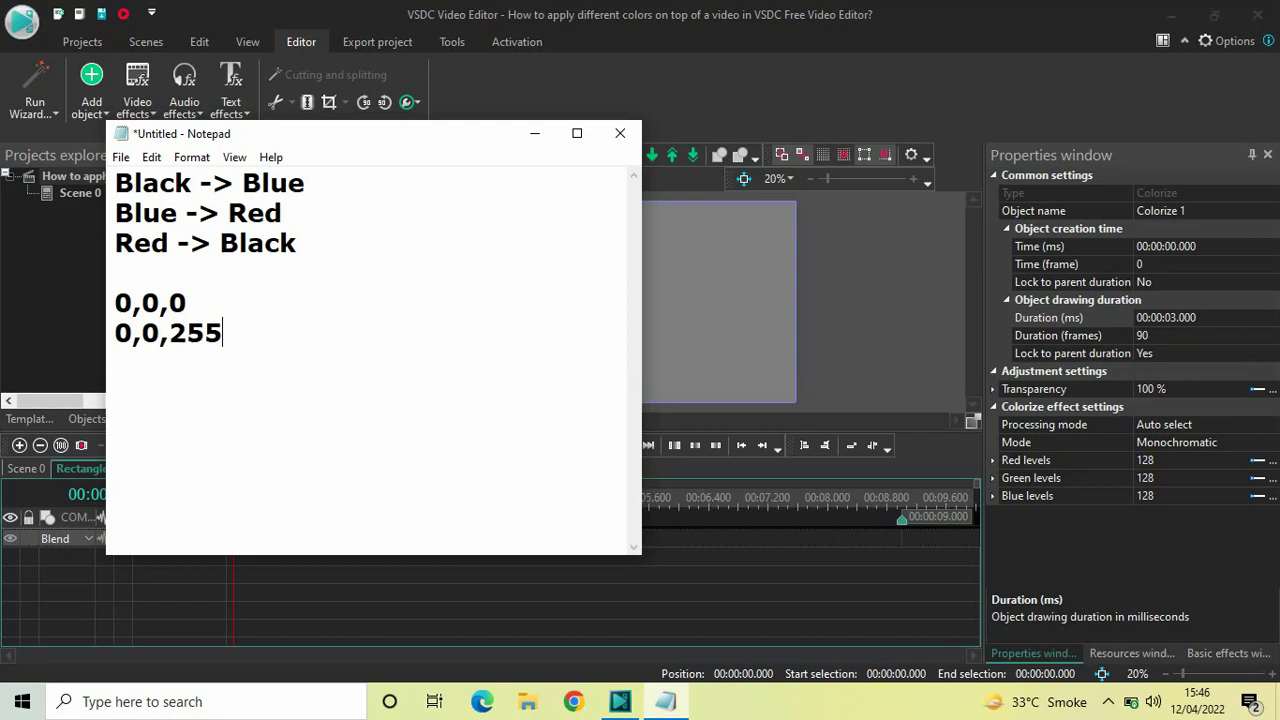
key(Return)
text(255)
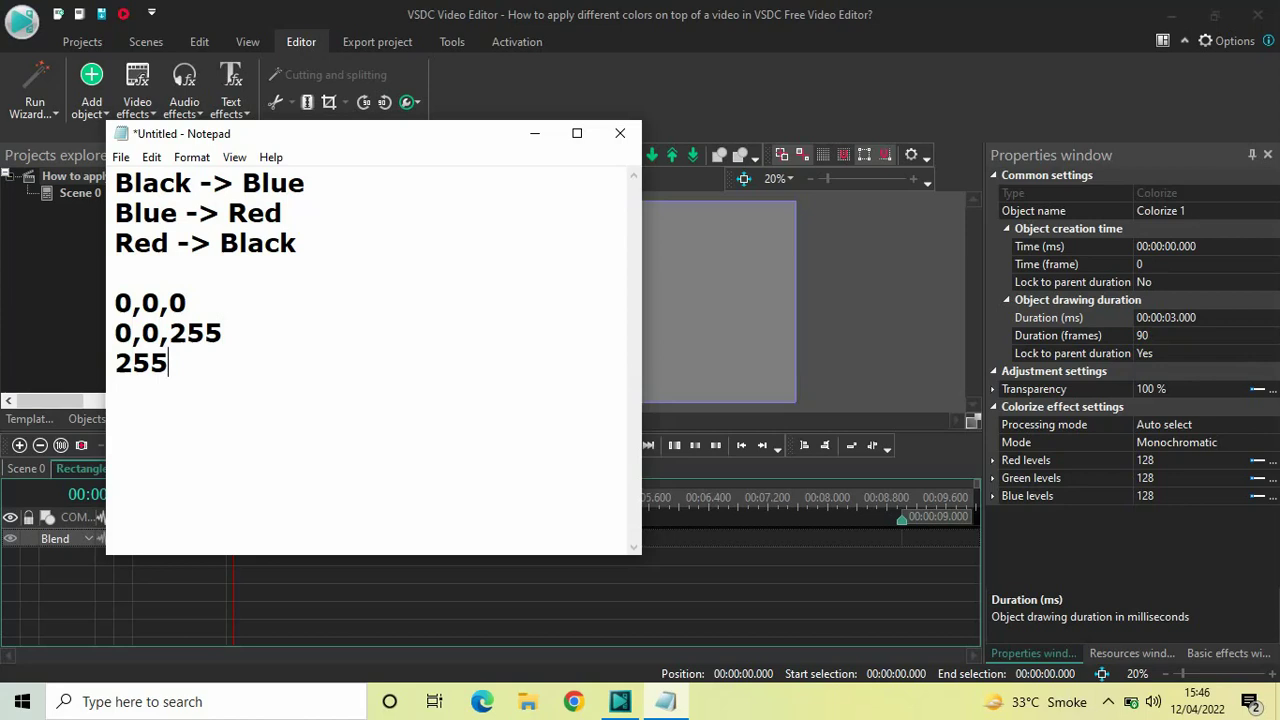
text(,0,0)
click(531, 140)
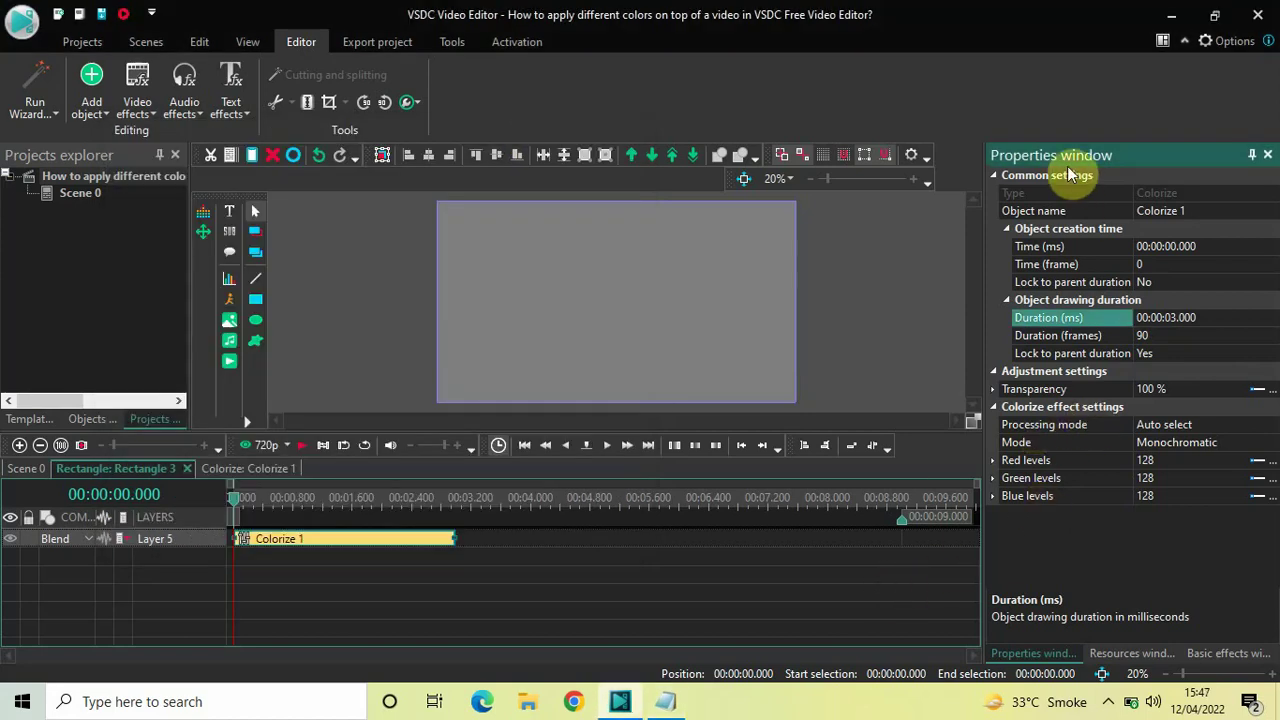
Examine the Colorize effect's mode and its red, green and blue level settings.
click(1036, 445)
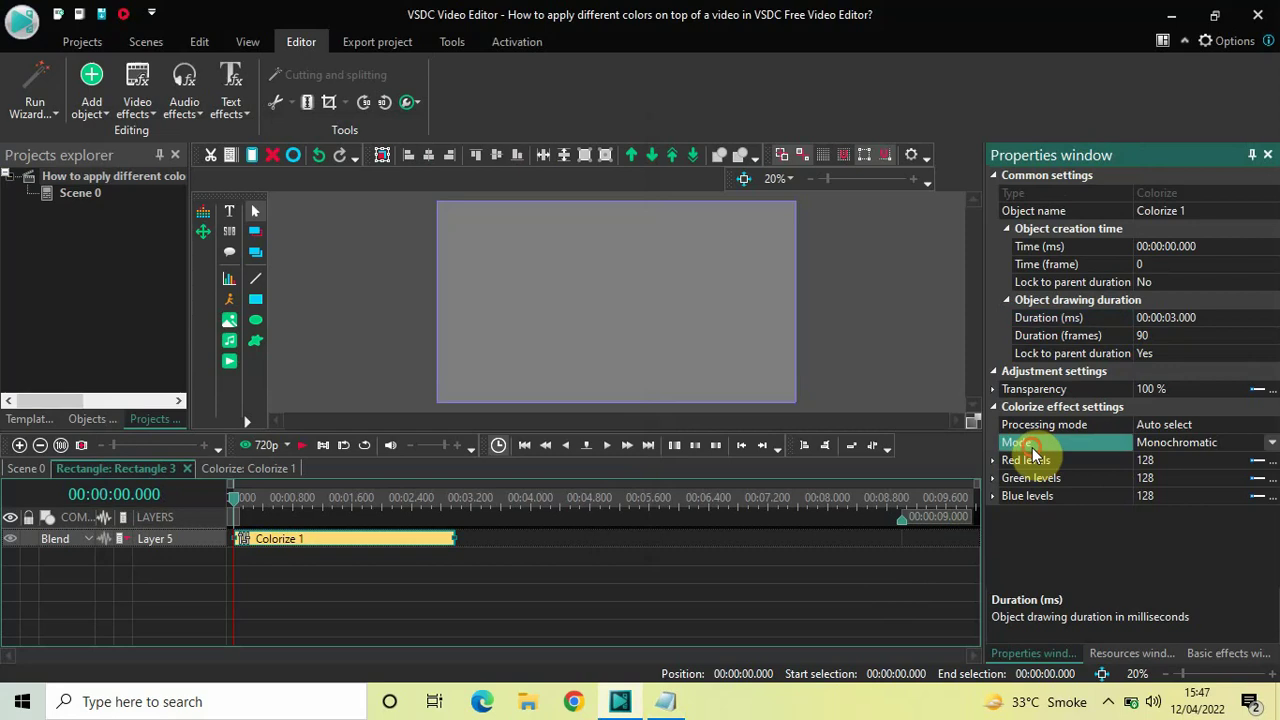
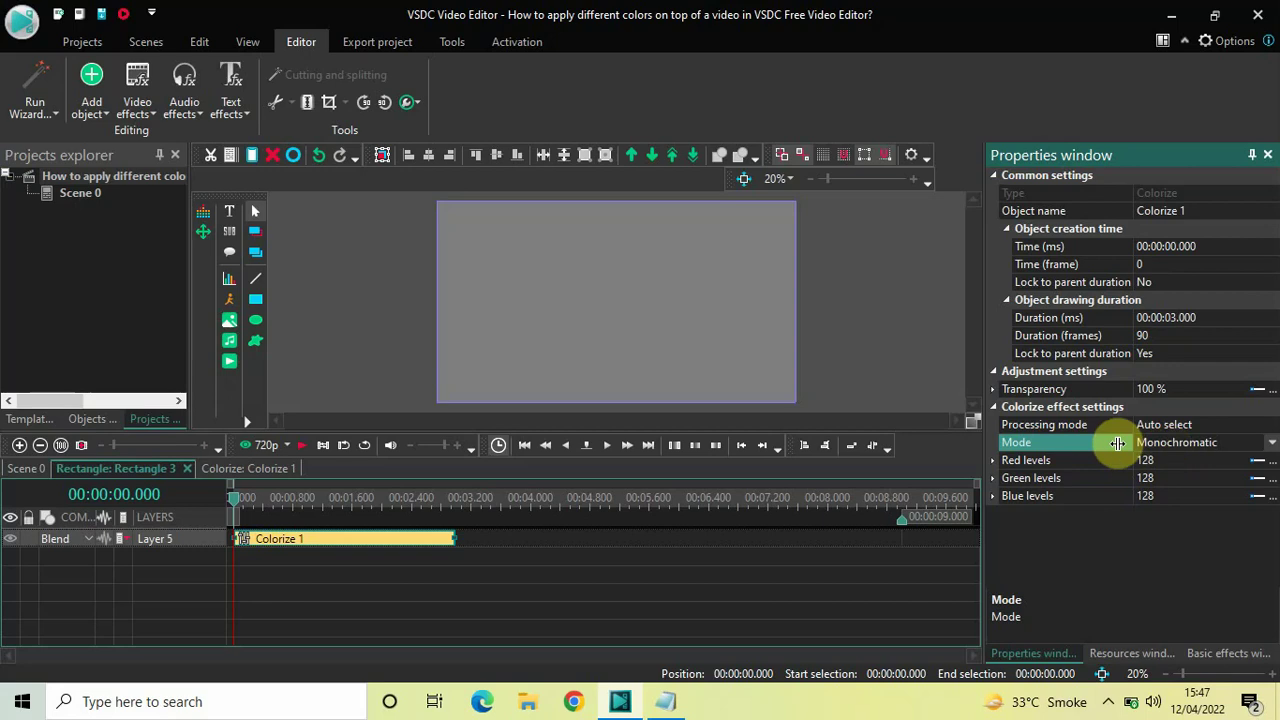
click(1056, 464)
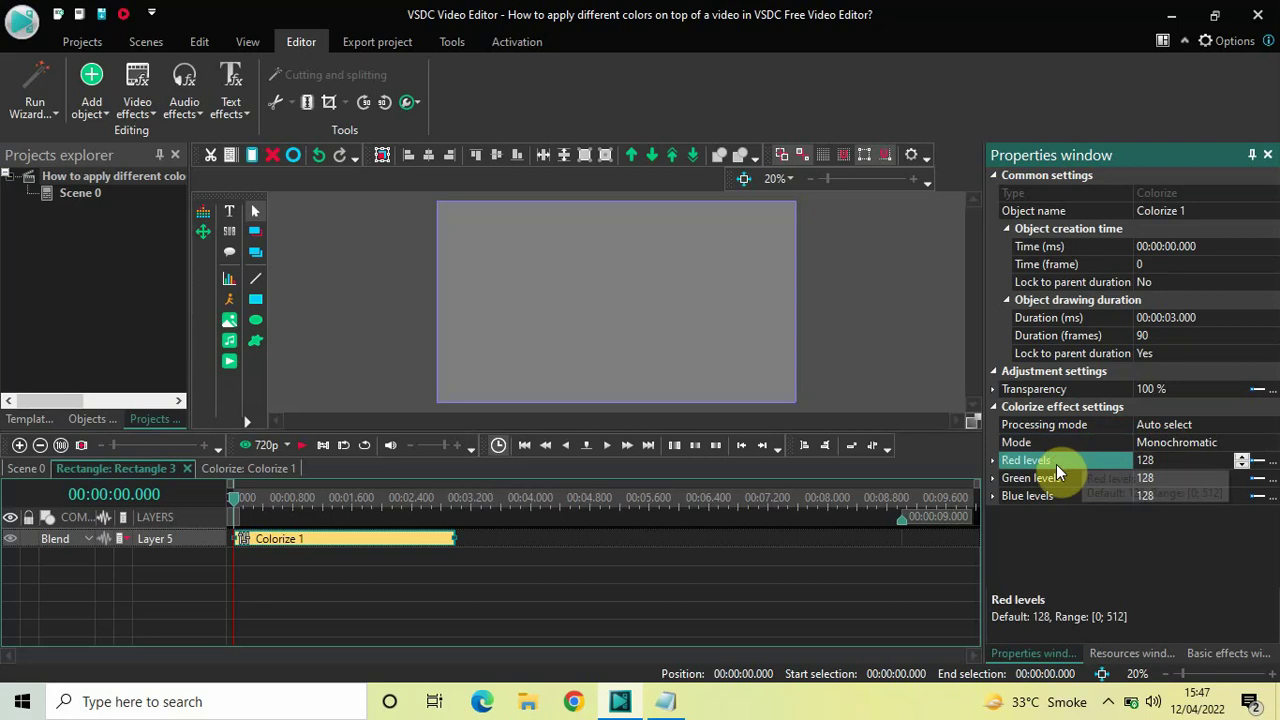
click(1043, 479)
click(1037, 494)
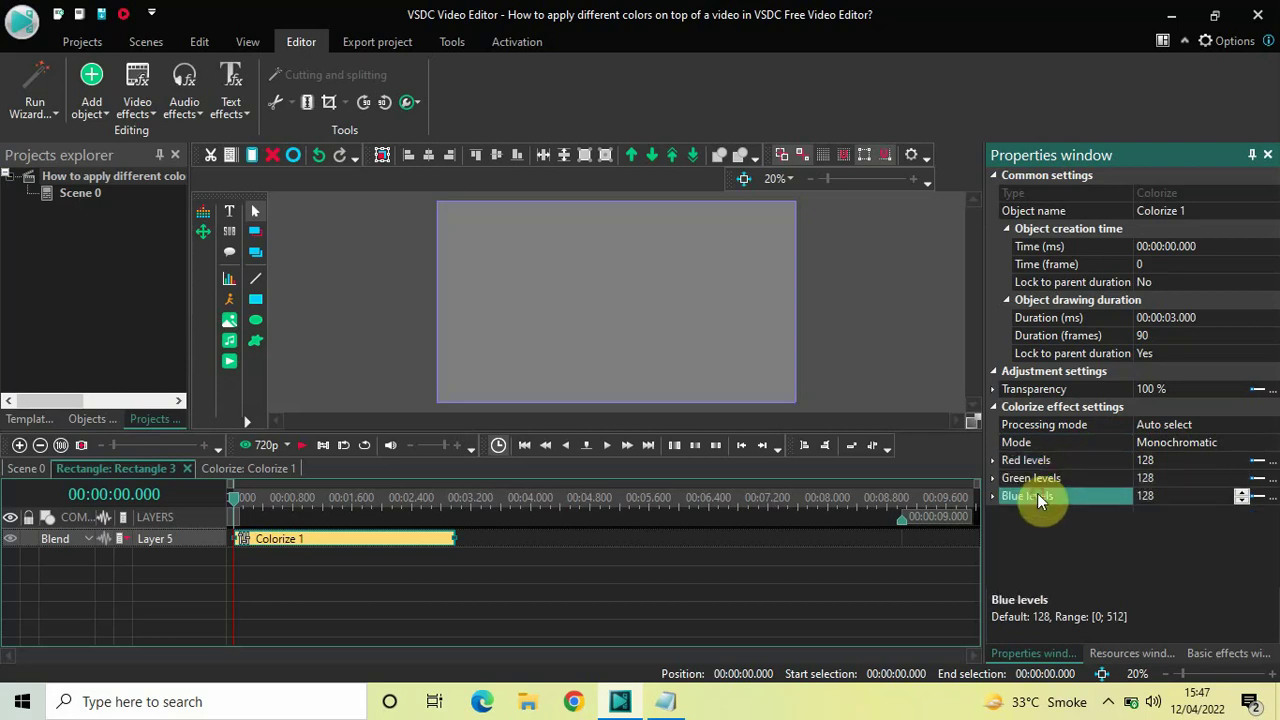
click(1038, 466)
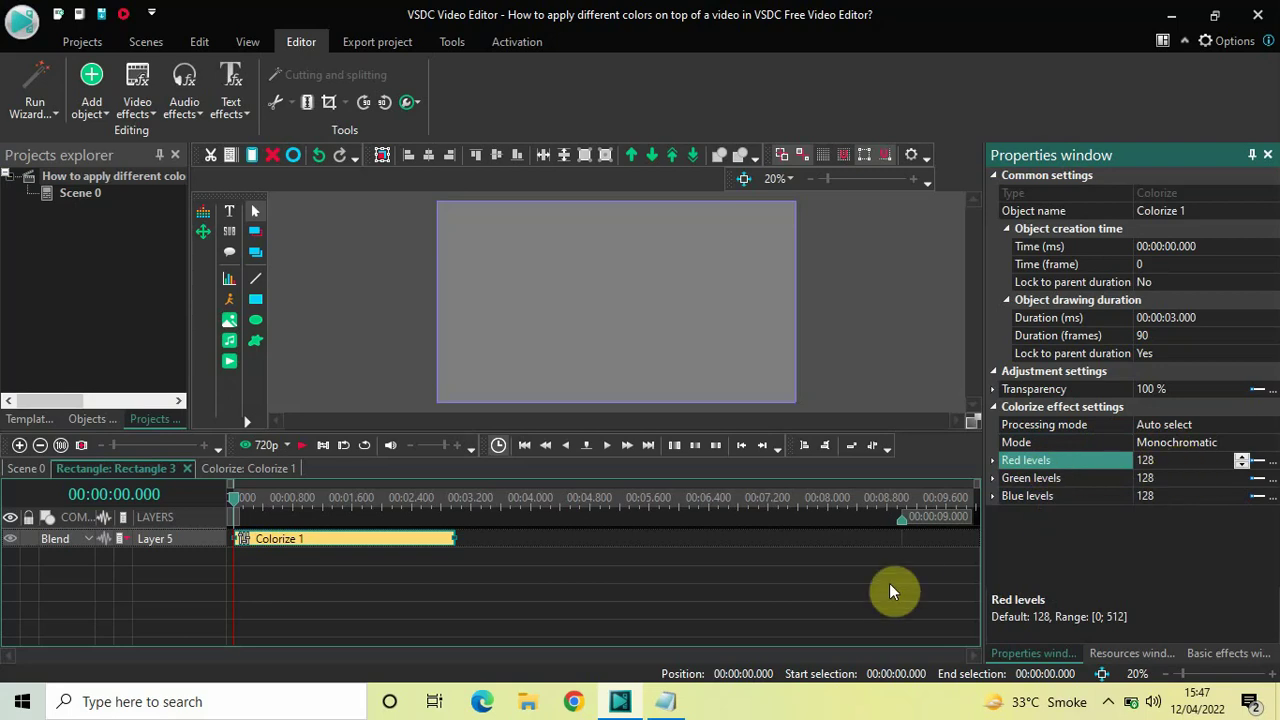
Check the colour values in Notepad, and set the first Colorize effect's red levels to 0; 0.
click(670, 701)
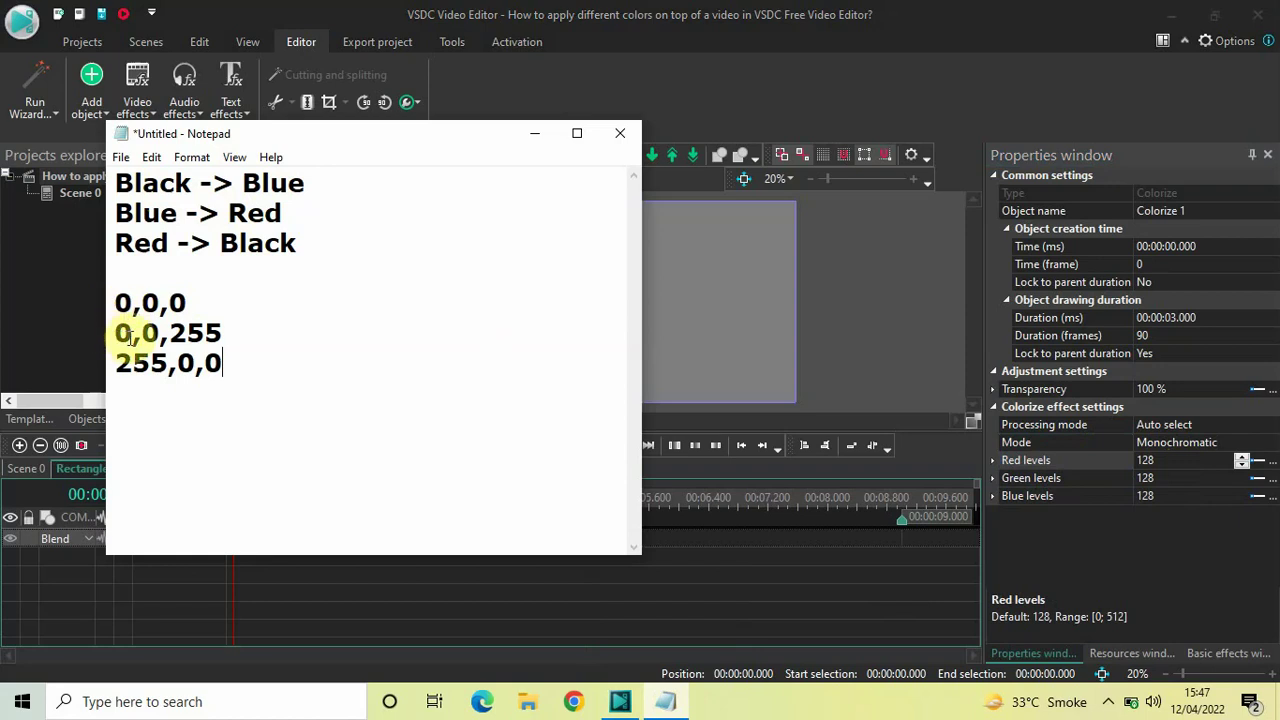
click(535, 133)
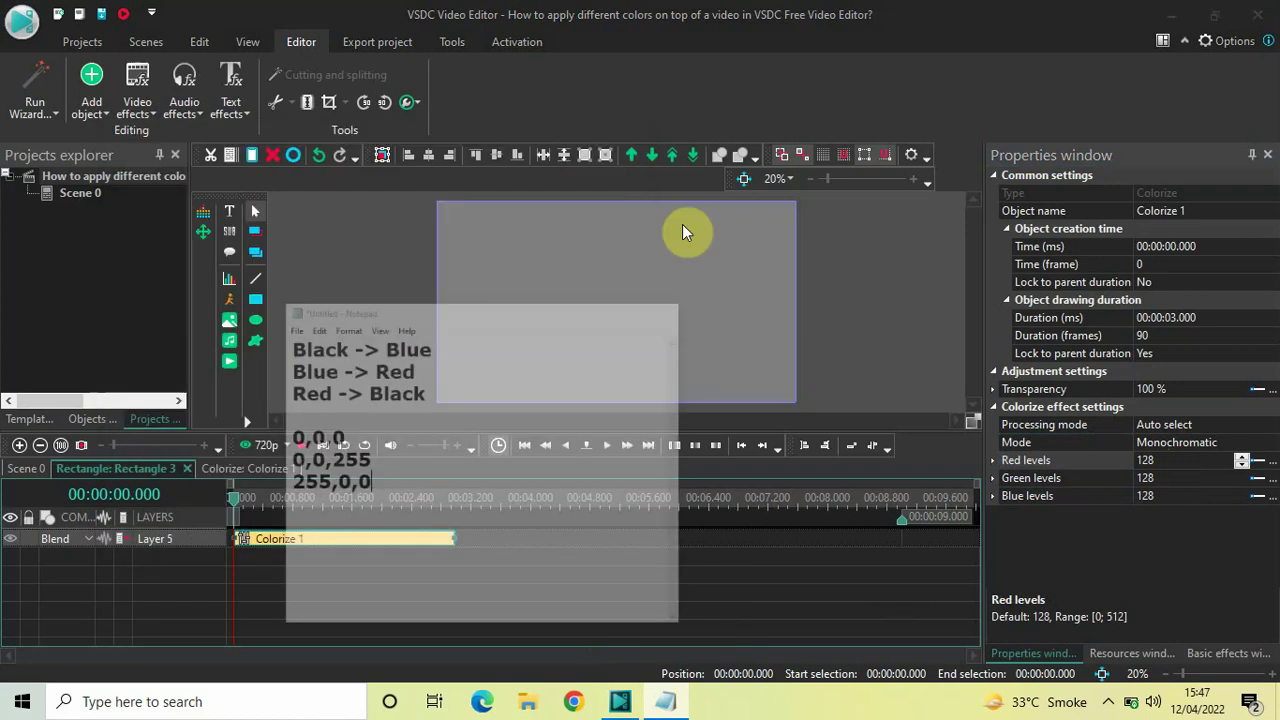
click(1173, 464)
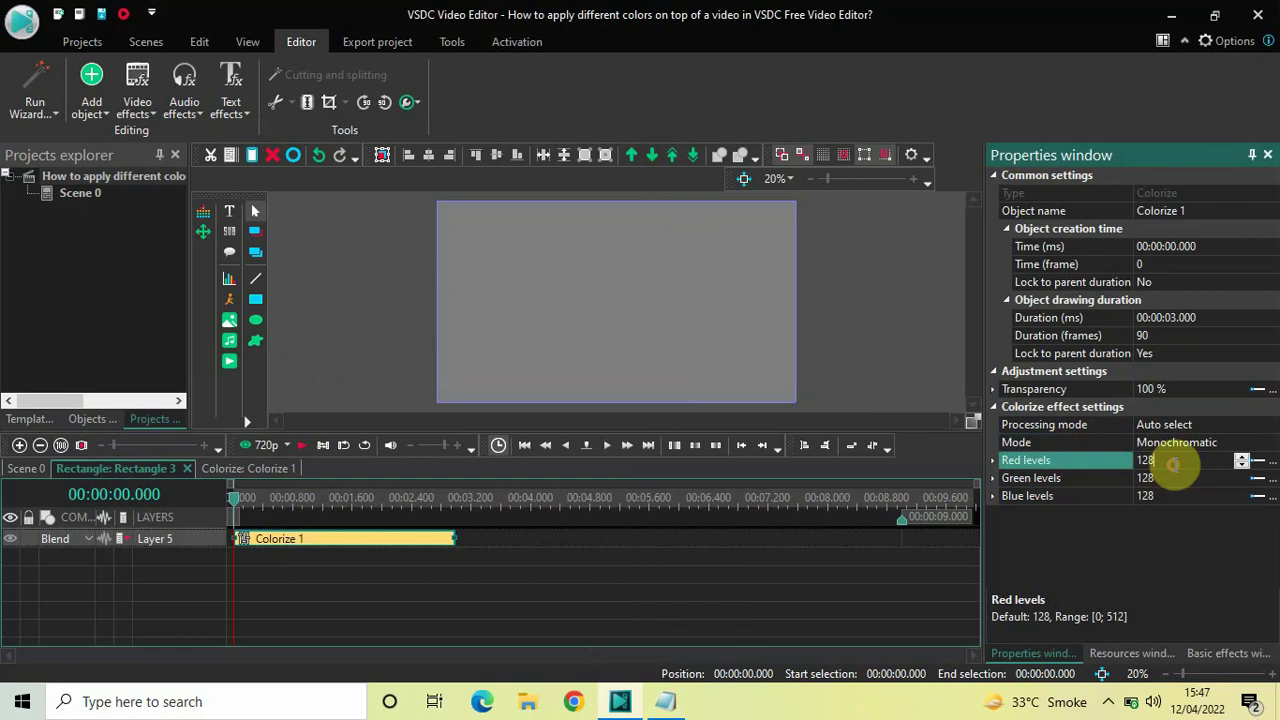
key(BackSpace)
key(BackSpace)
key(BackSpace)
text(0;0)
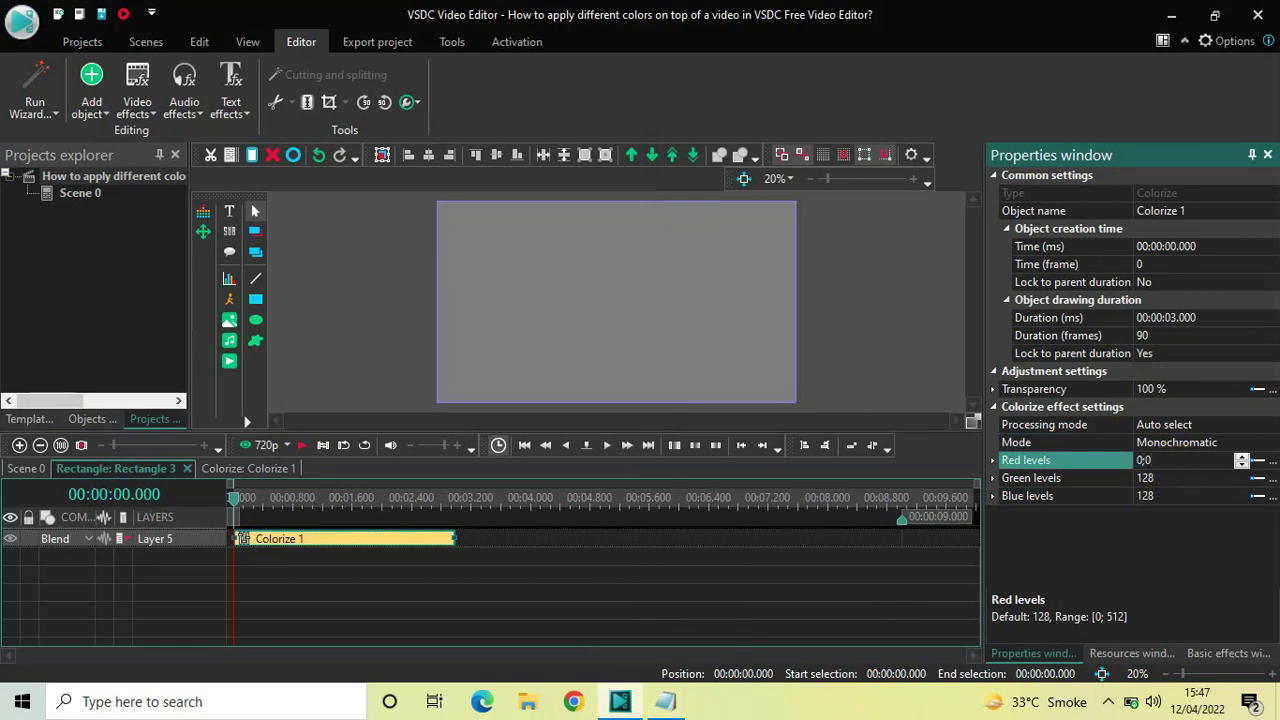
click(1173, 466)
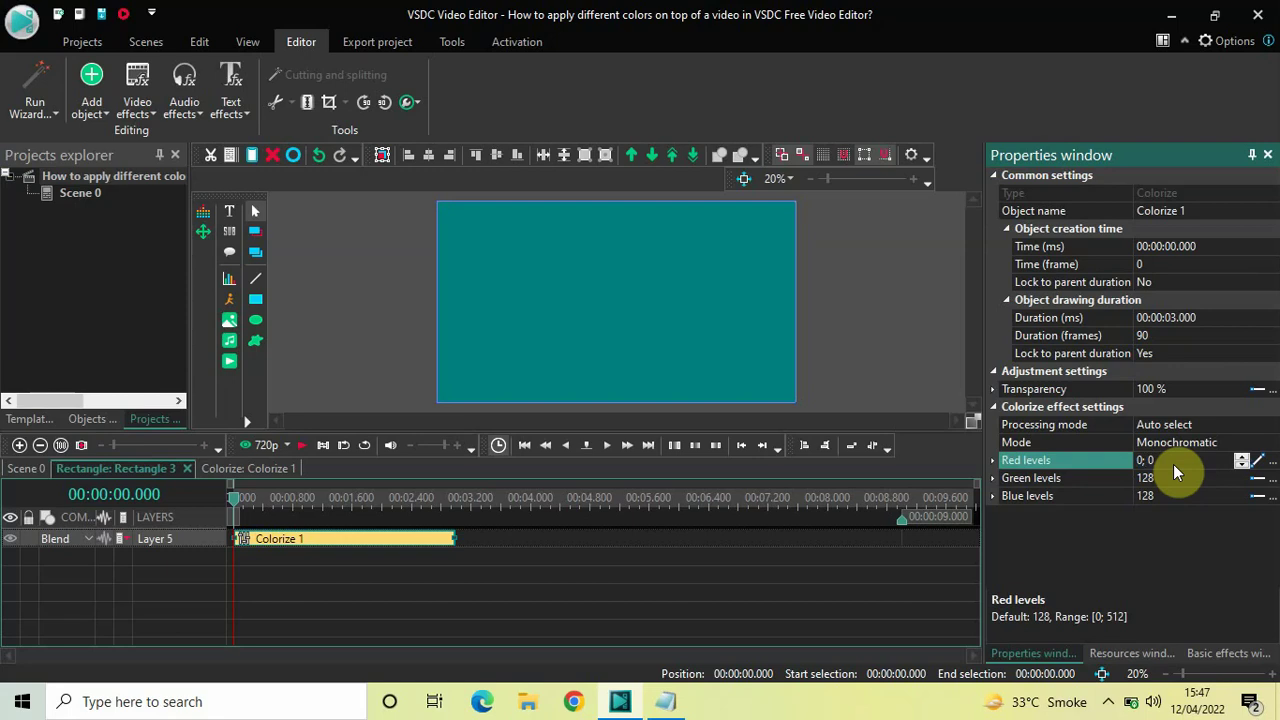
Compare the green values of black and blue in Notepad, and set the first Colorize effect's green levels to 0; 0.
click(1040, 480)
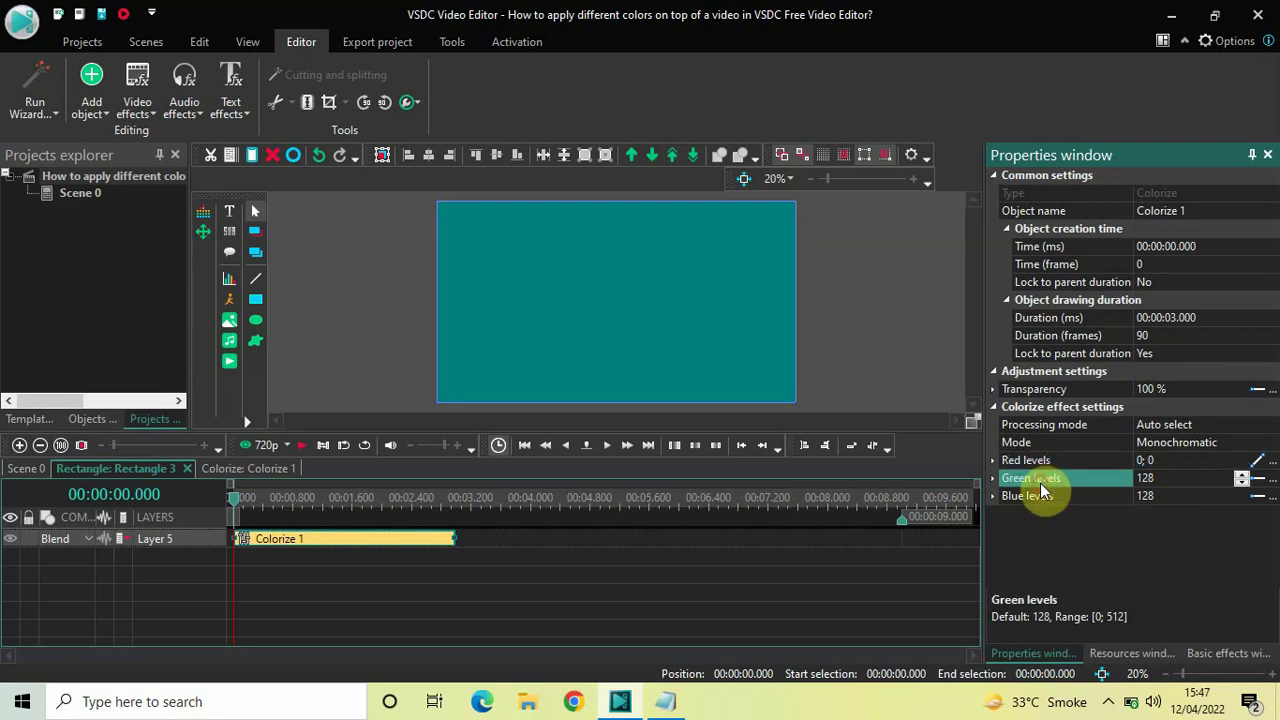
click(668, 699)
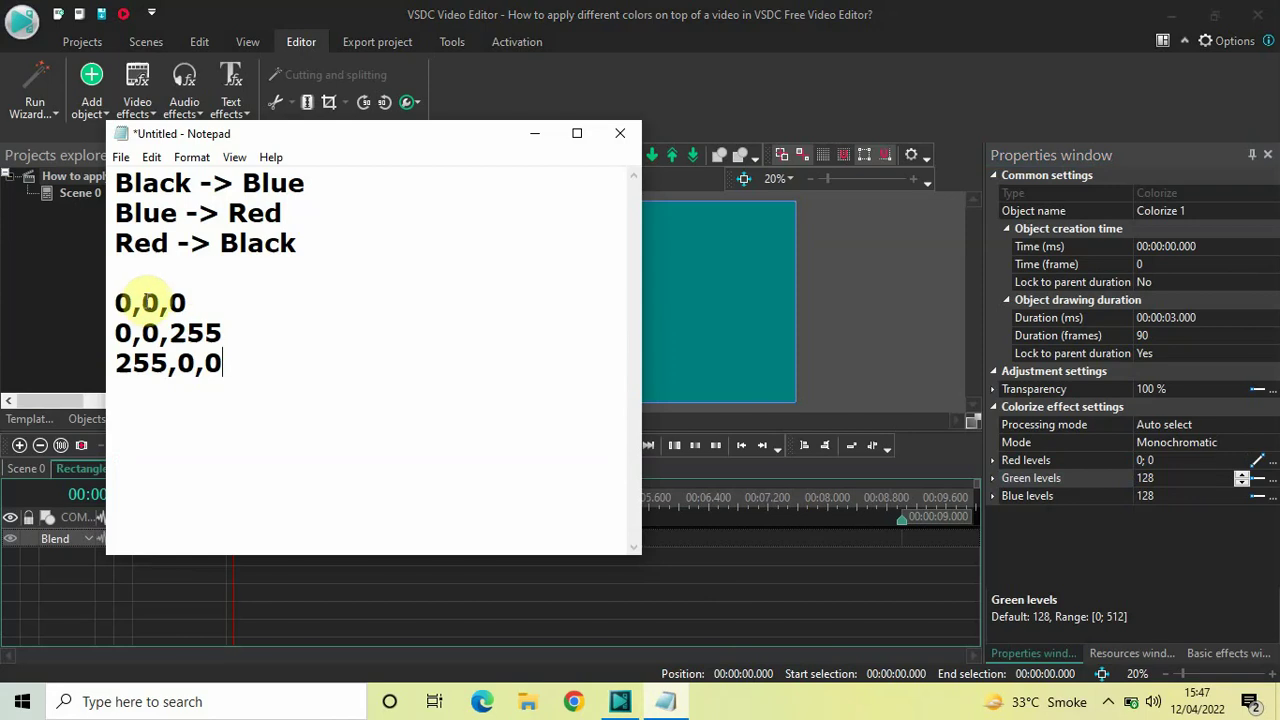
double_click(150, 302)
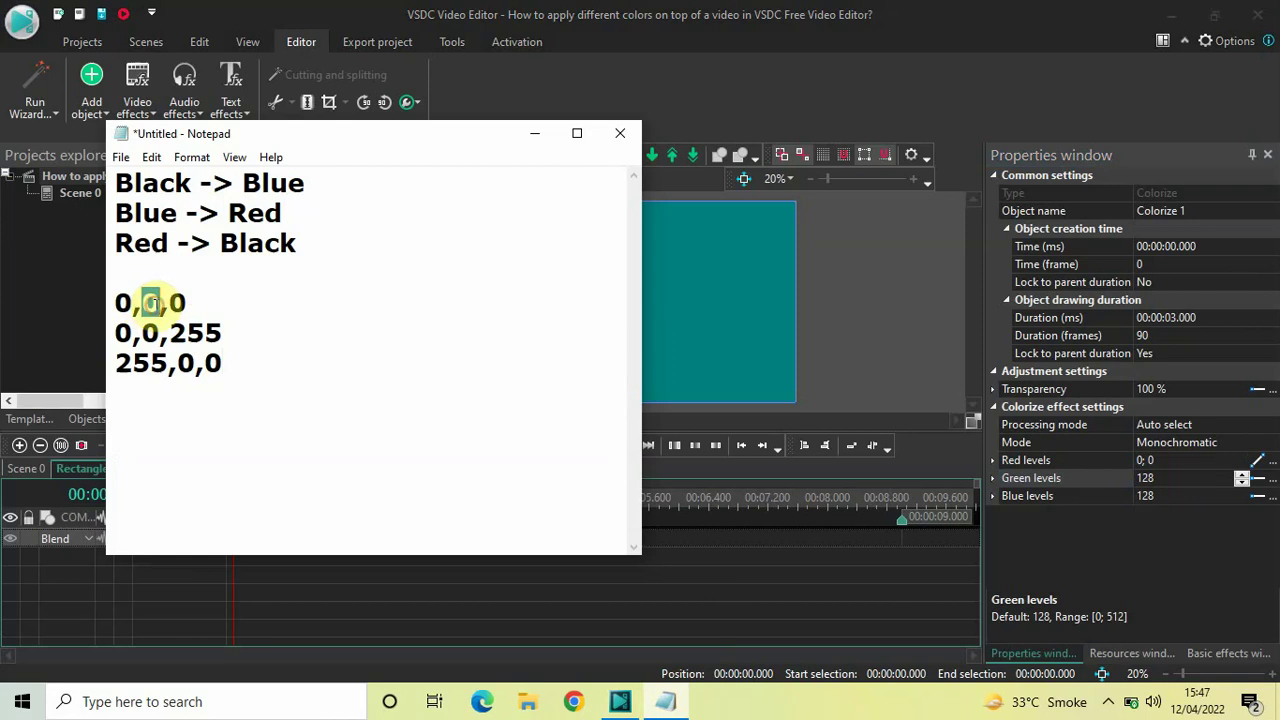
click(143, 332)
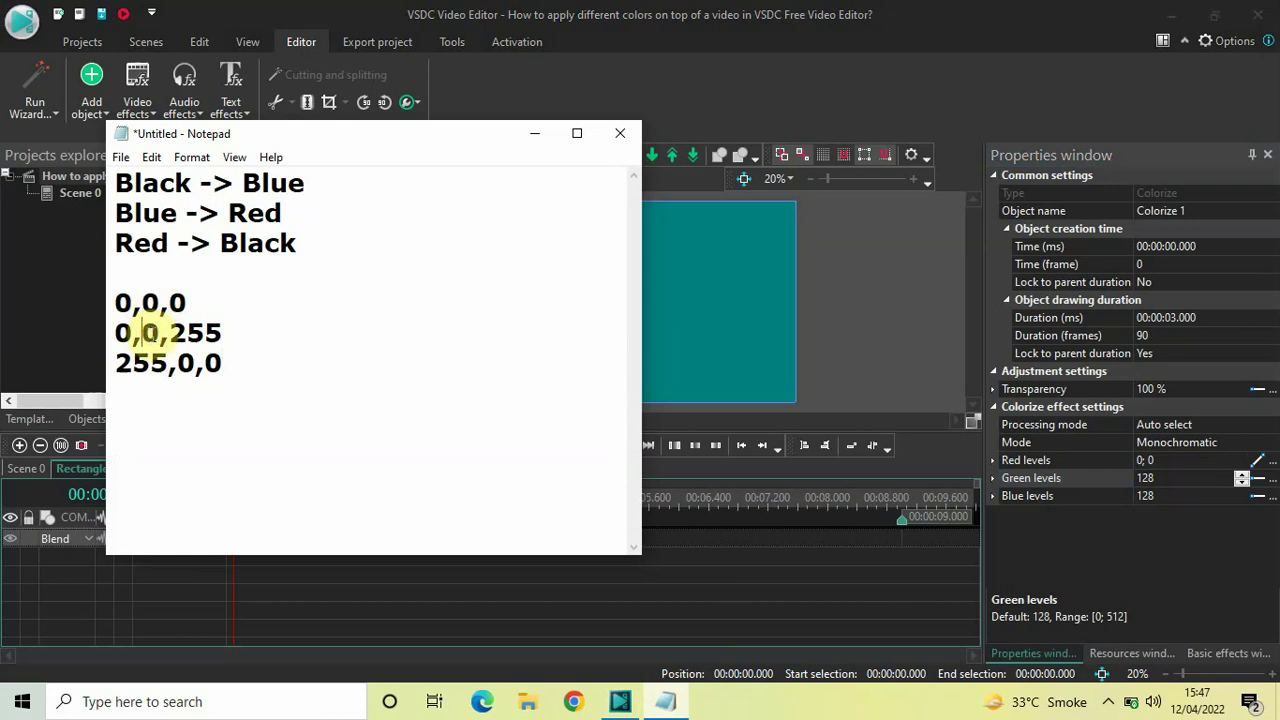
double_click(143, 332)
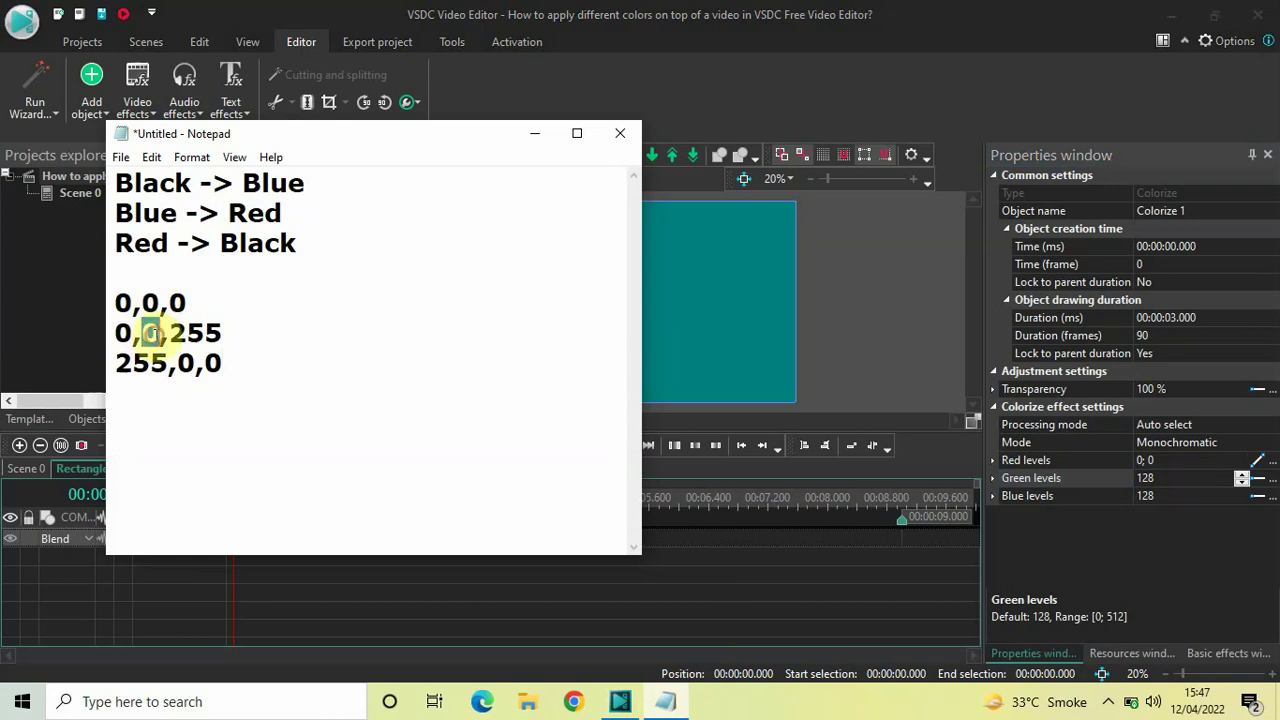
click(532, 139)
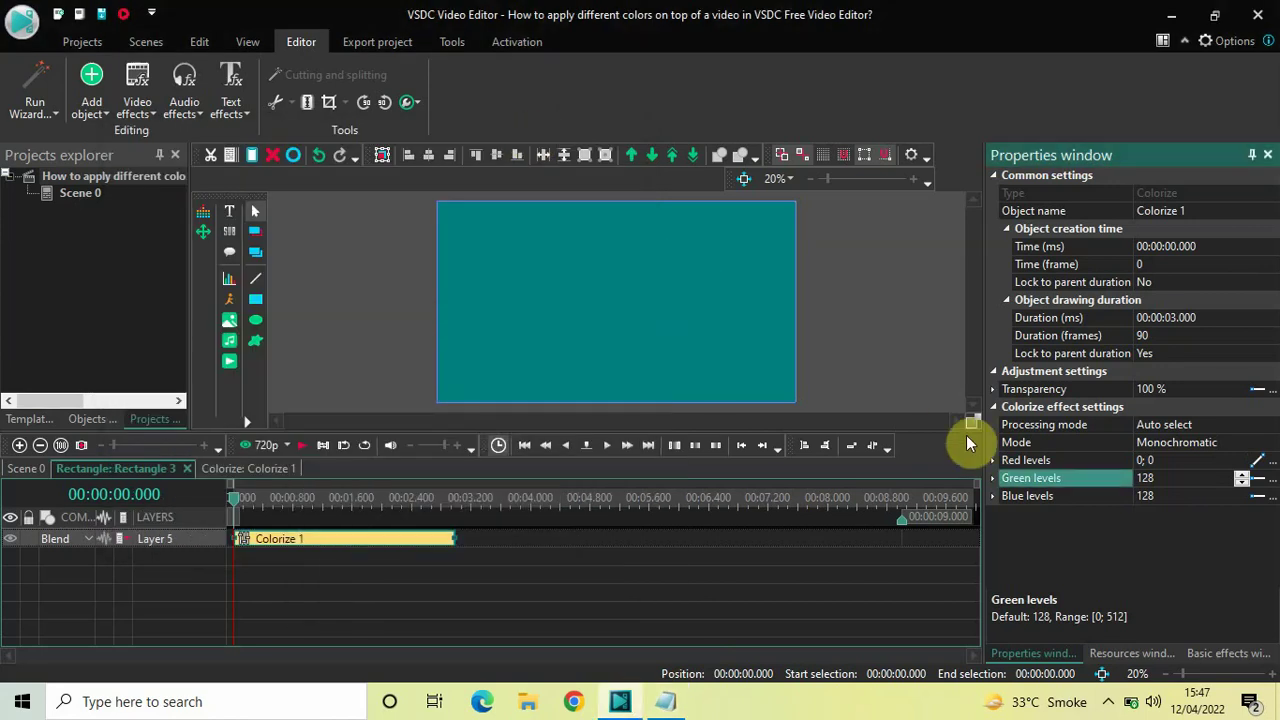
click(1184, 482)
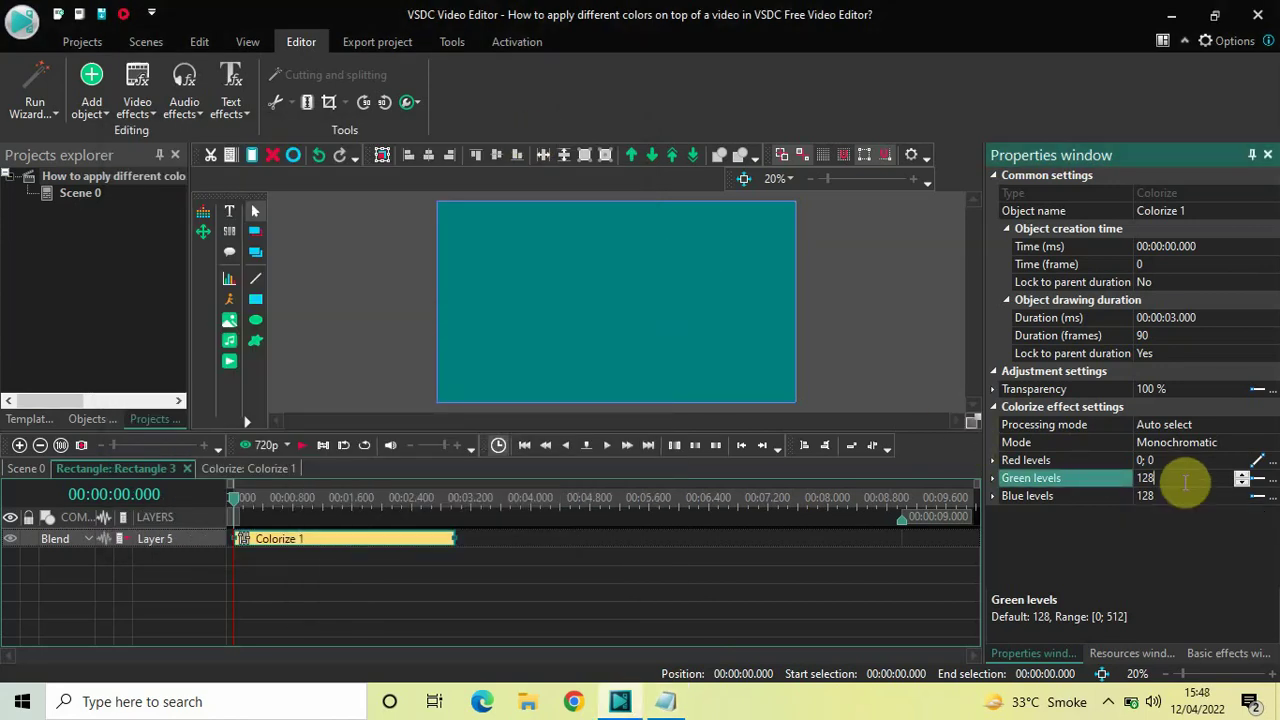
double_click(1183, 482)
text(0)
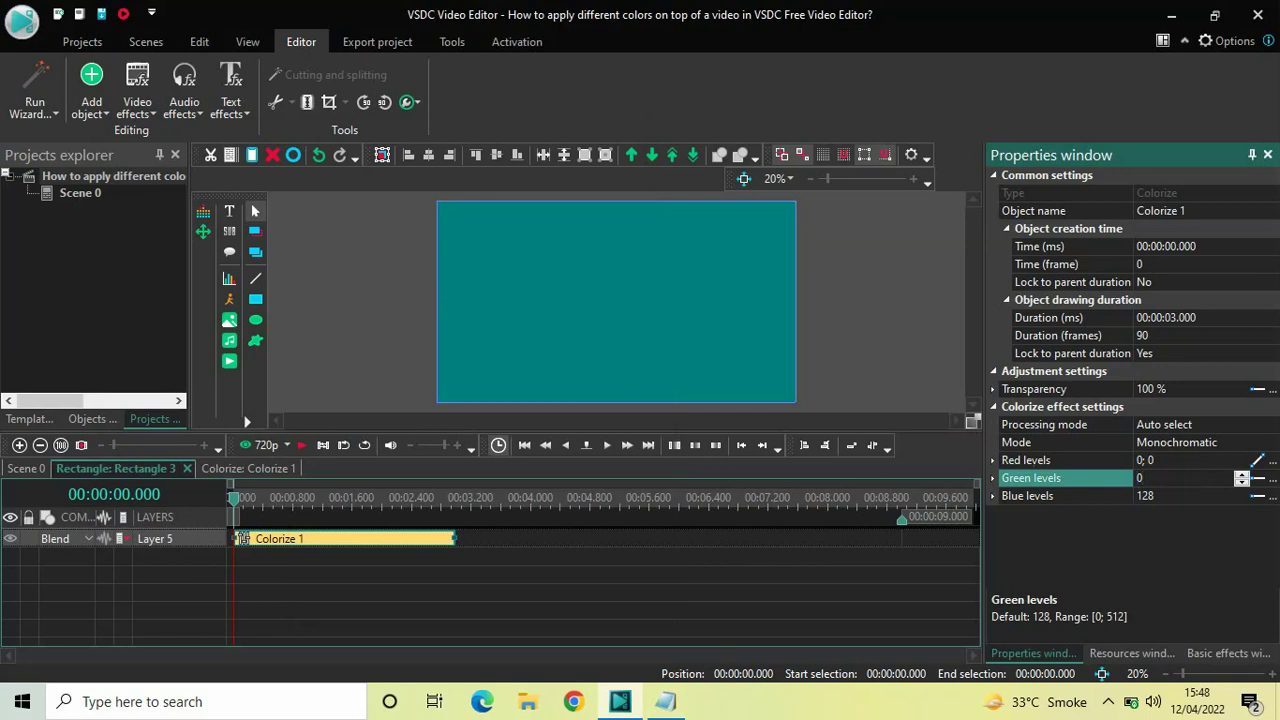
text(; 0)
key(Return)
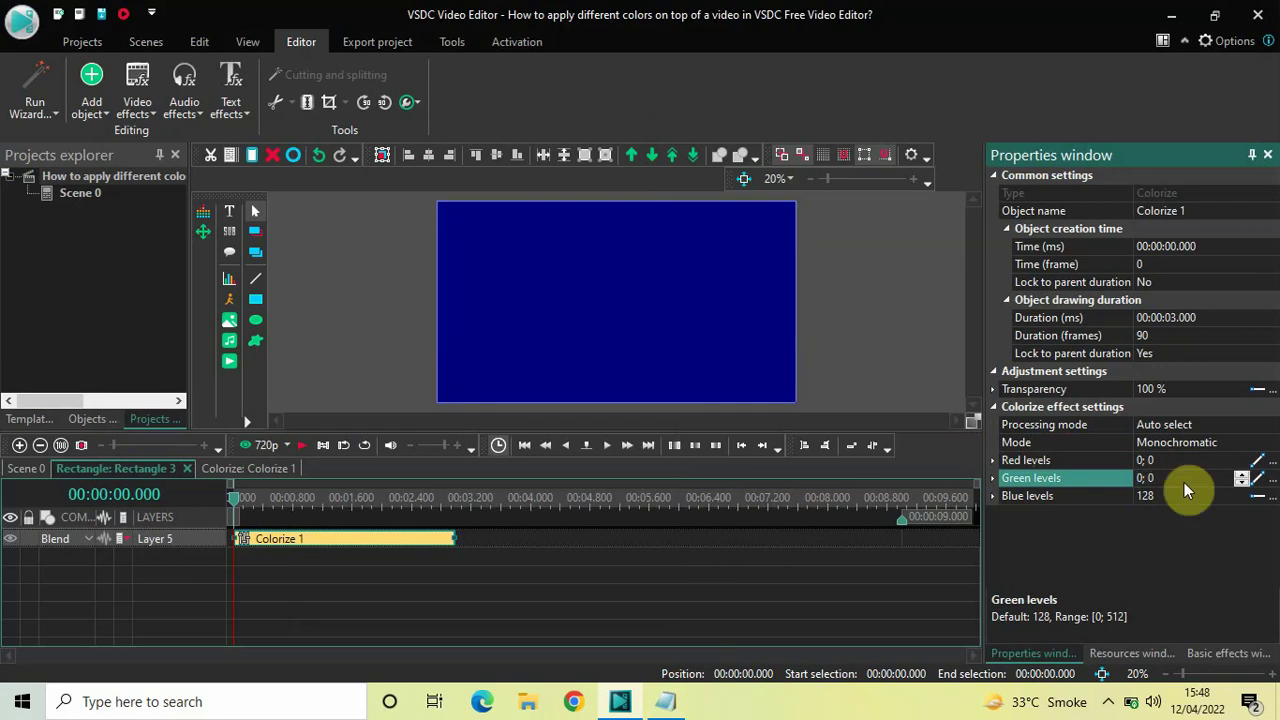
Set the first Colorize effect's blue levels to 0; 255 according to the Notepad values, and preview the transition.
click(1050, 495)
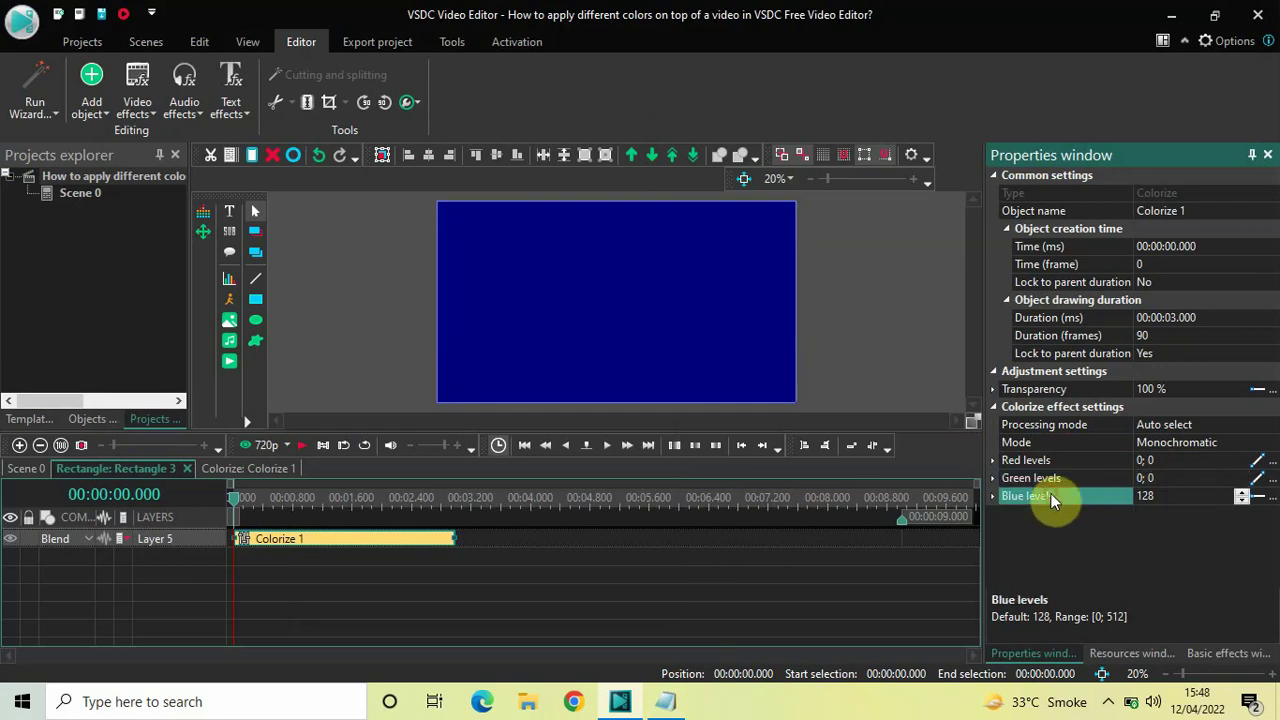
click(665, 701)
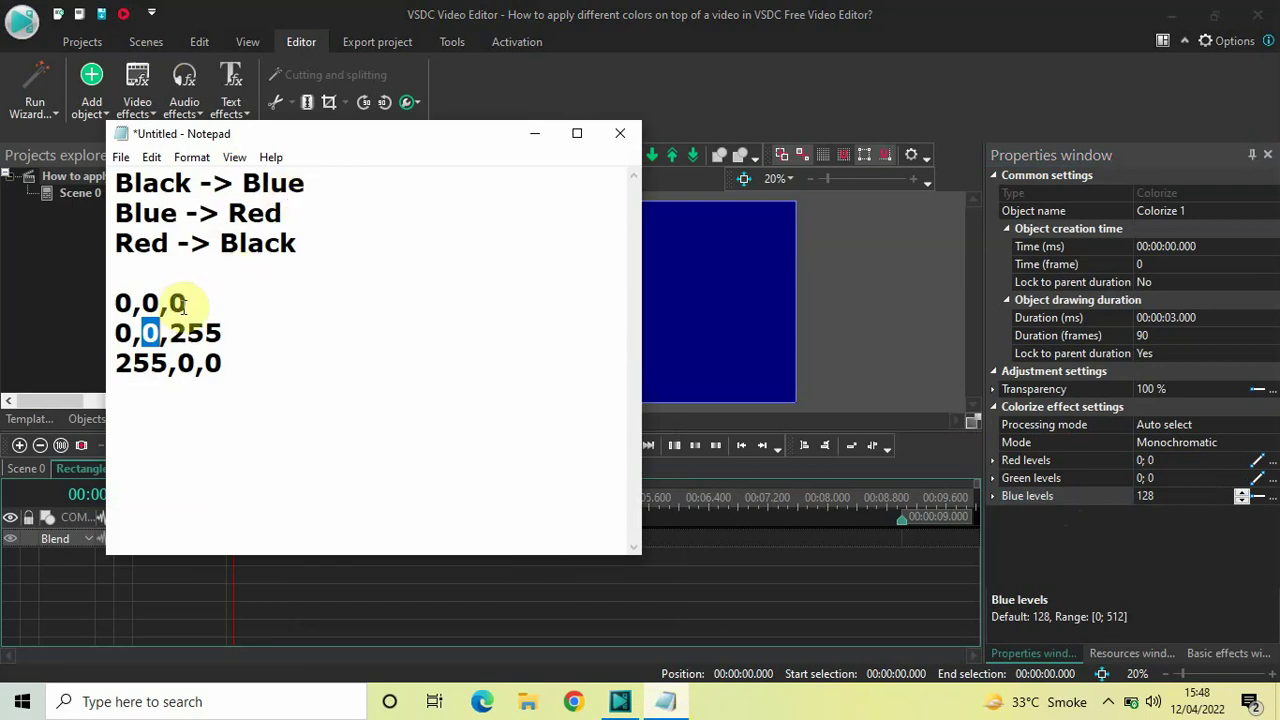
drag(168, 302, 226, 334)
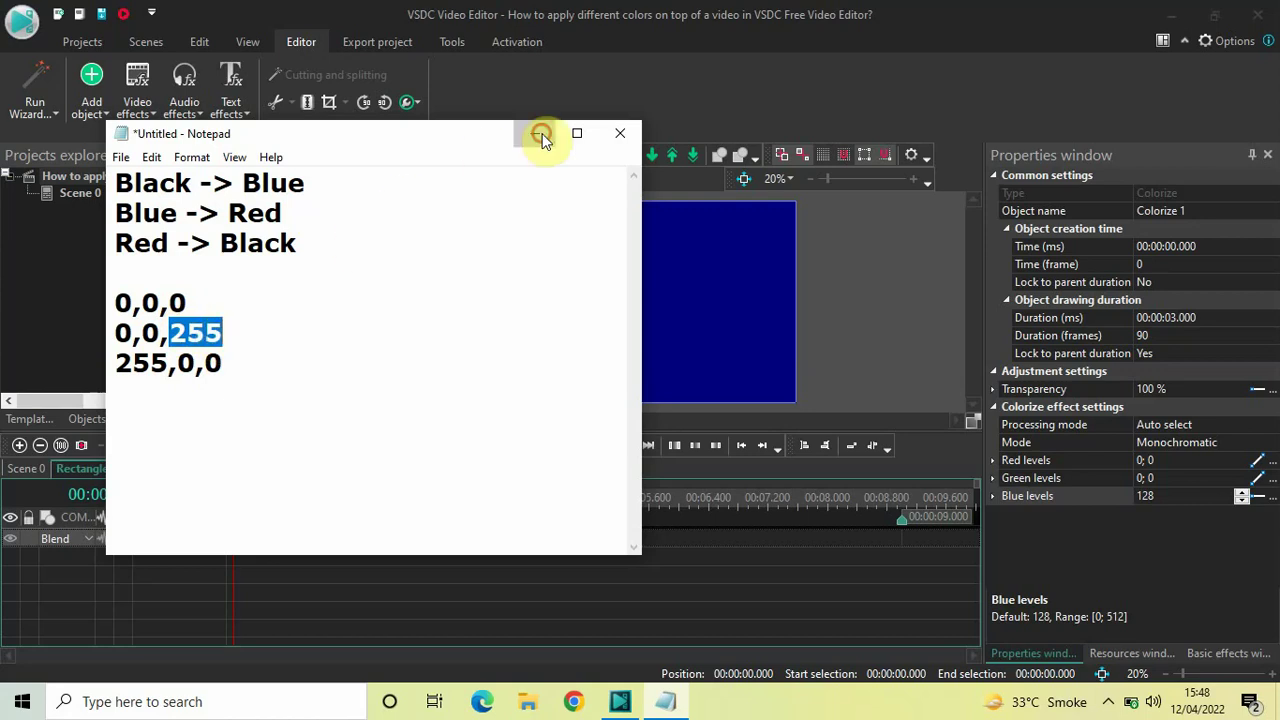
click(679, 318)
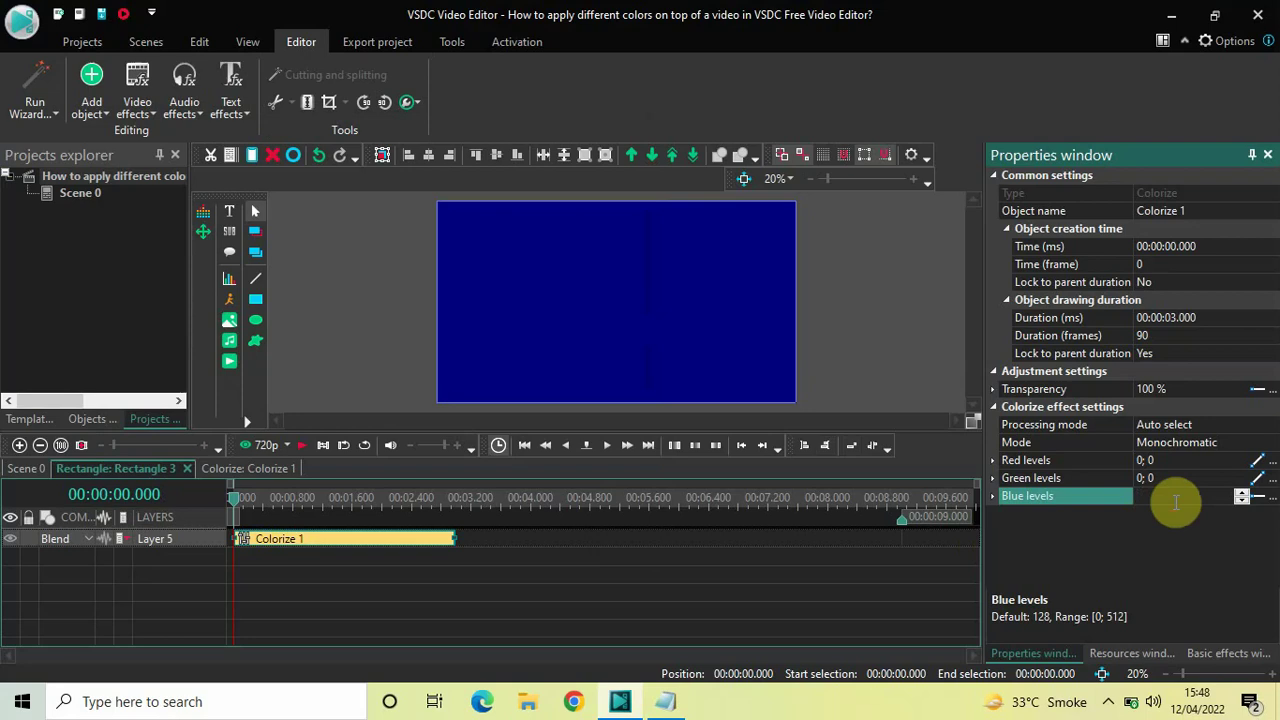
text(0)
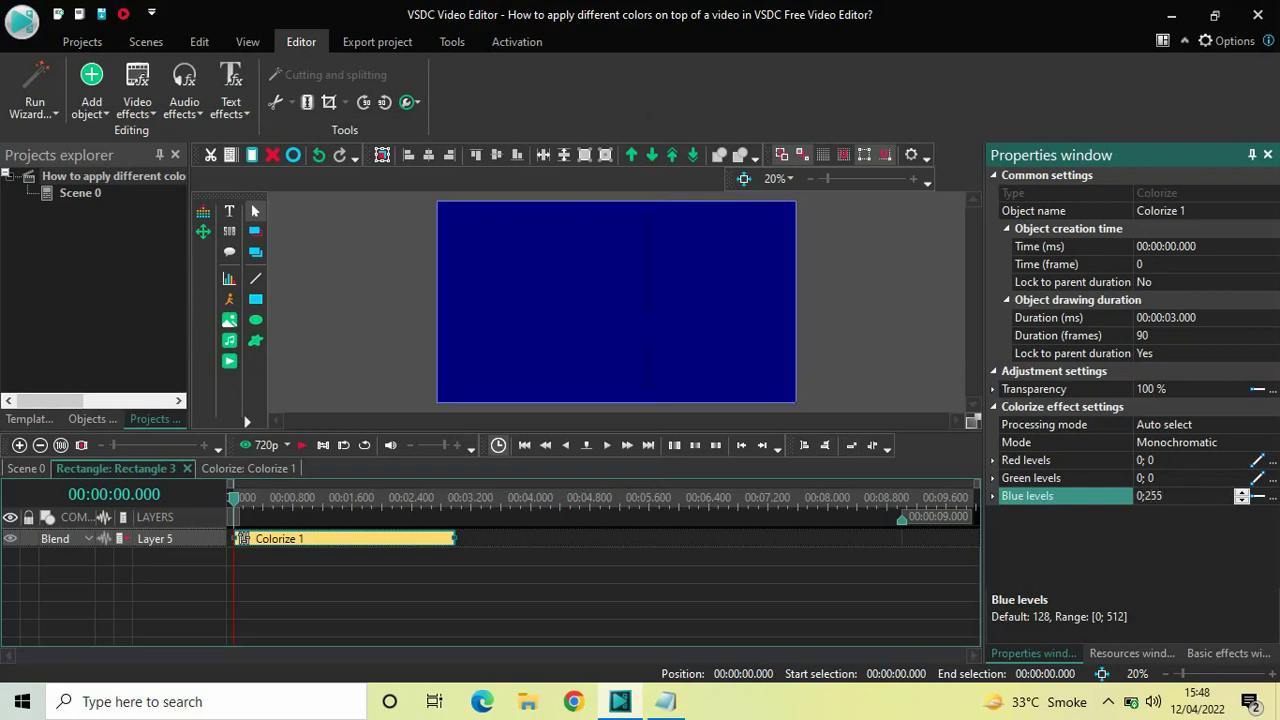
text(; 255)
key(Return)
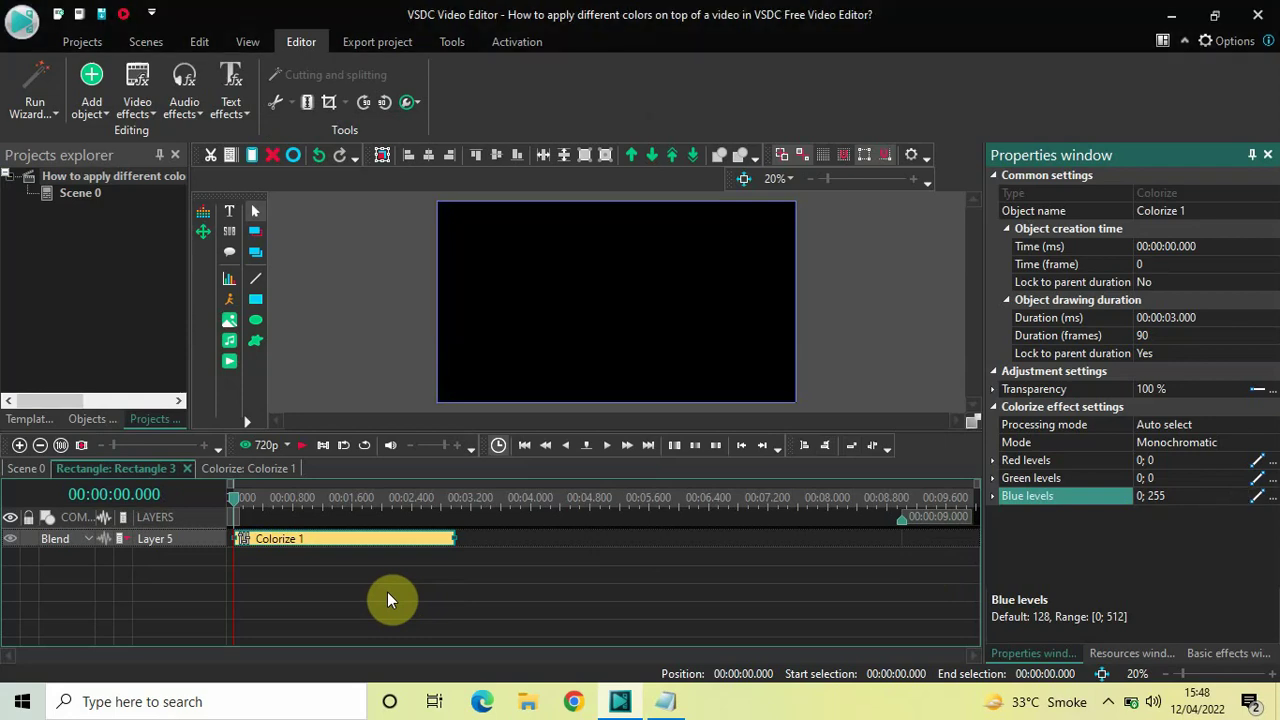
key(space)
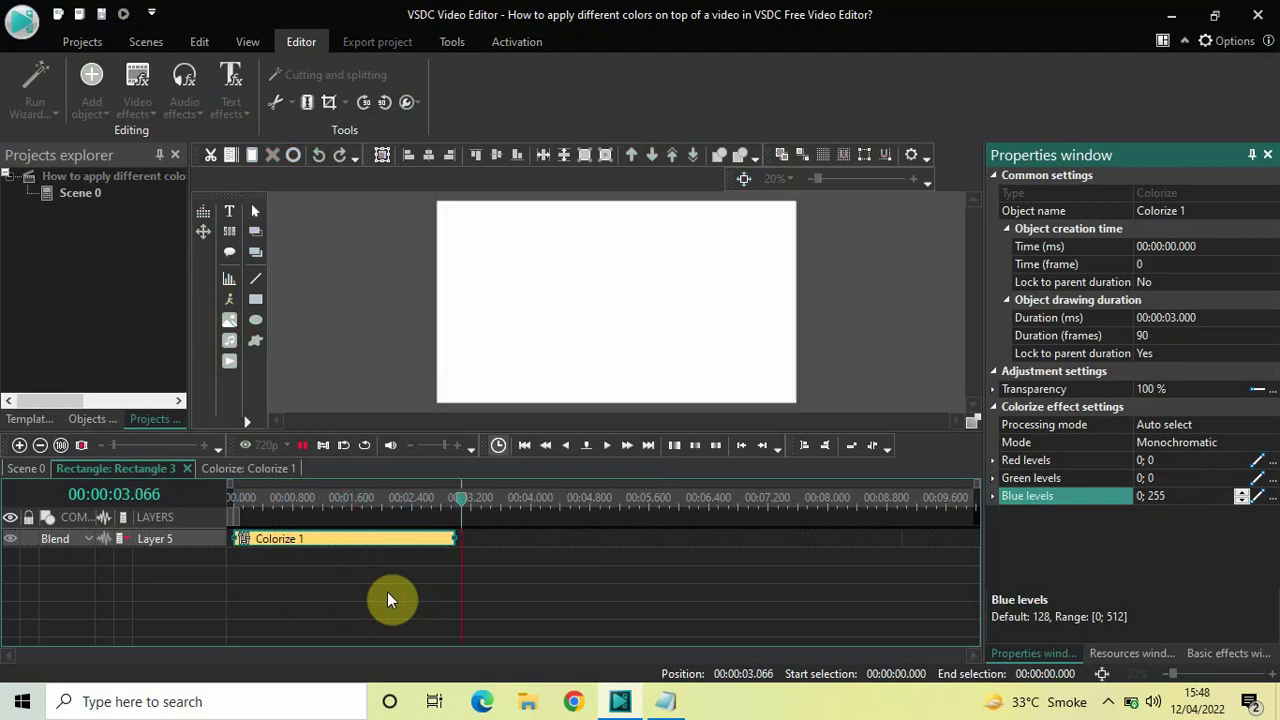
key(space)
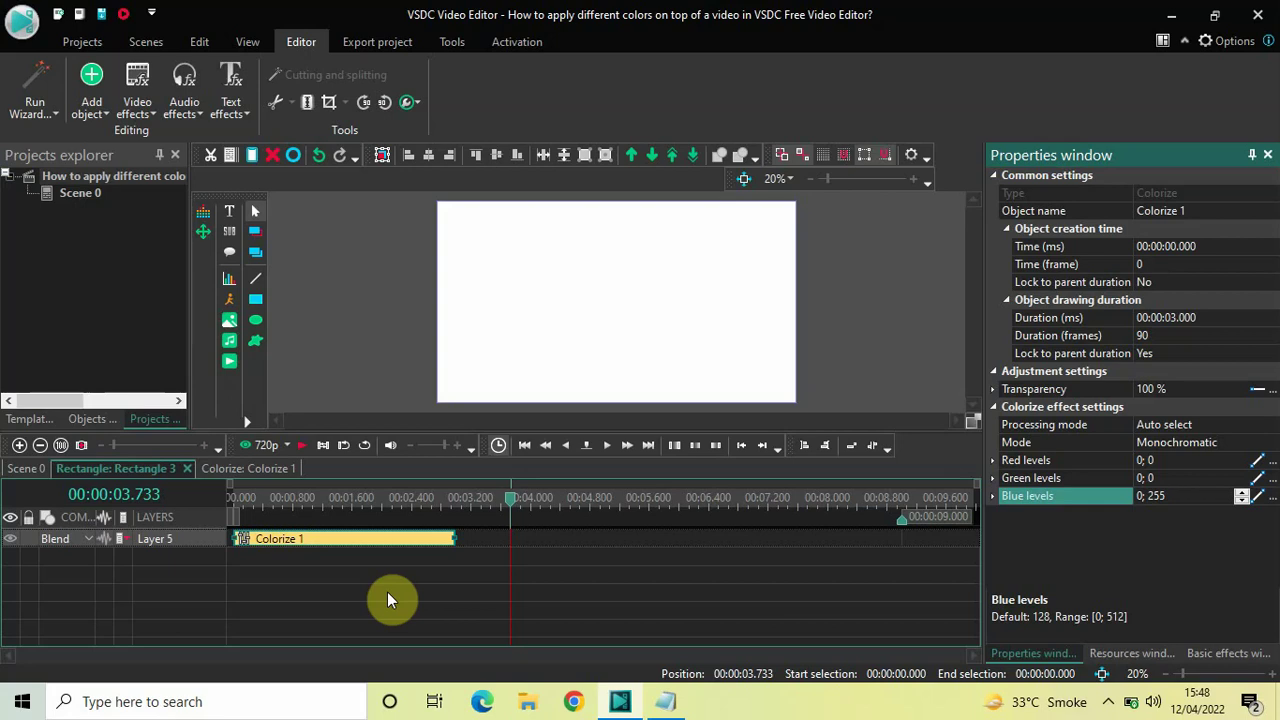
Duplicate the first Colorize effect and place the copy directly after it on the same layer, starting at 00:00:03.000.
click(350, 545)
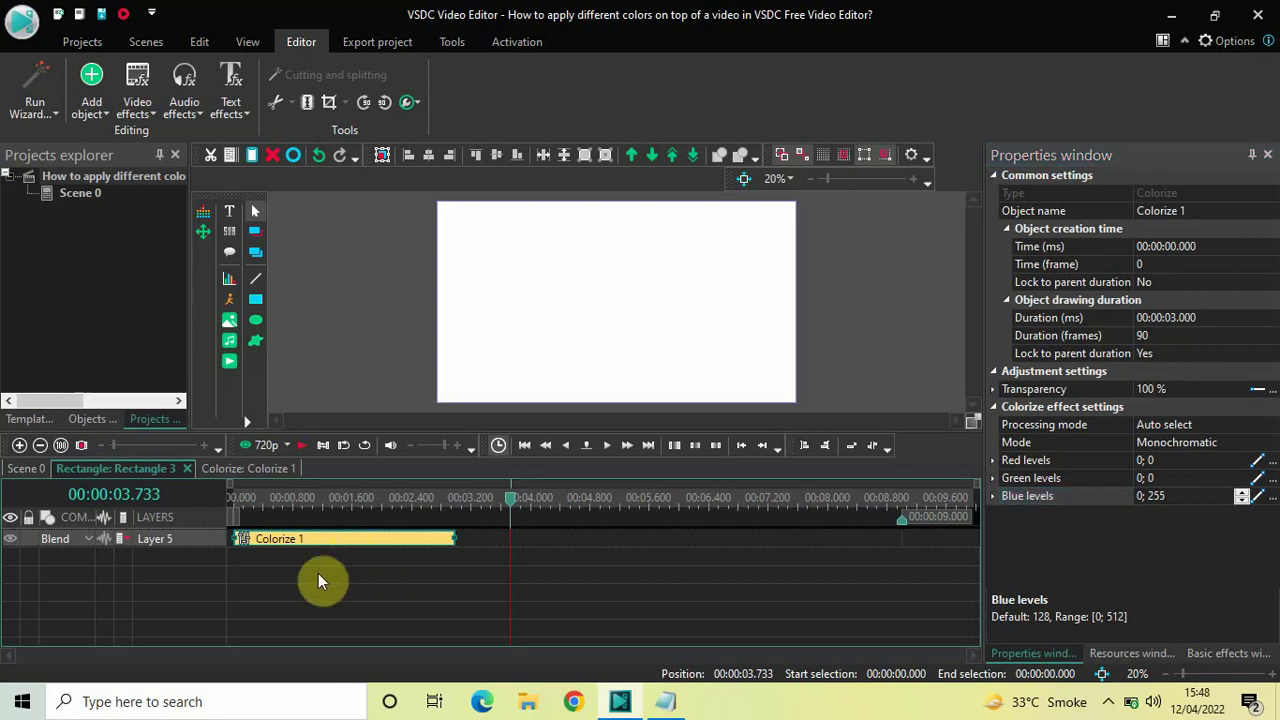
key(ctrl+v)
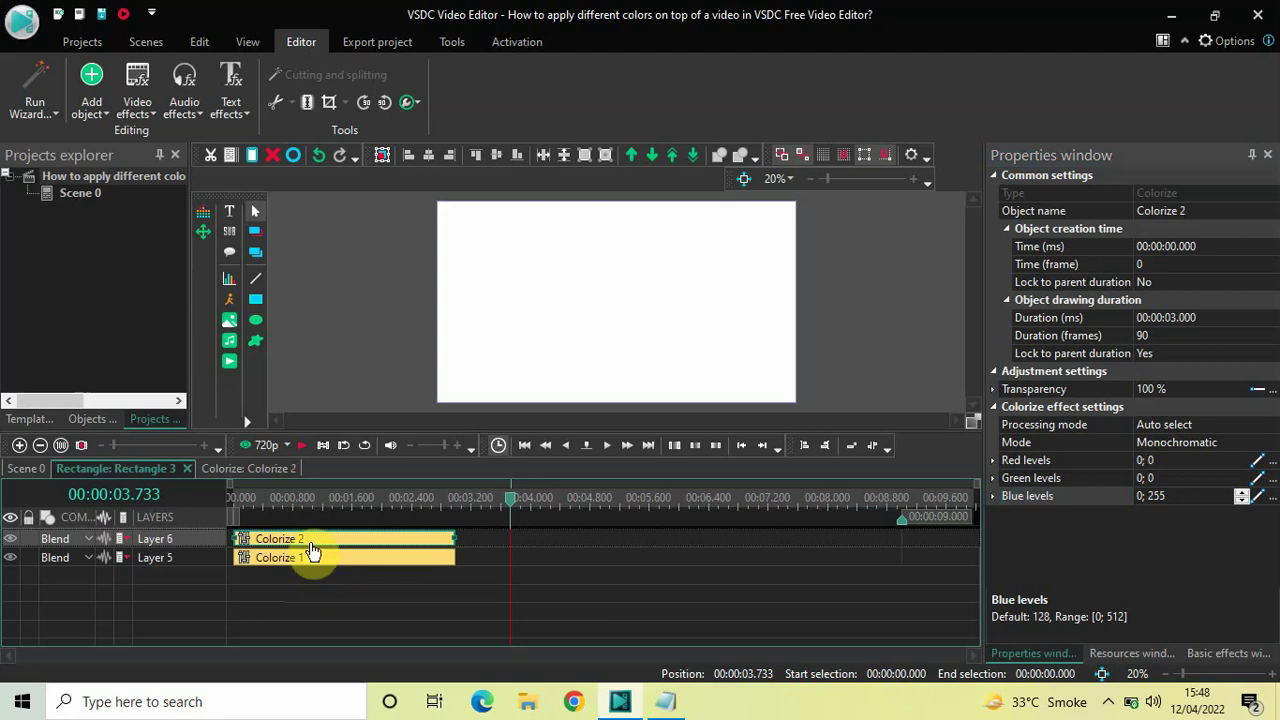
drag(305, 547, 351, 567)
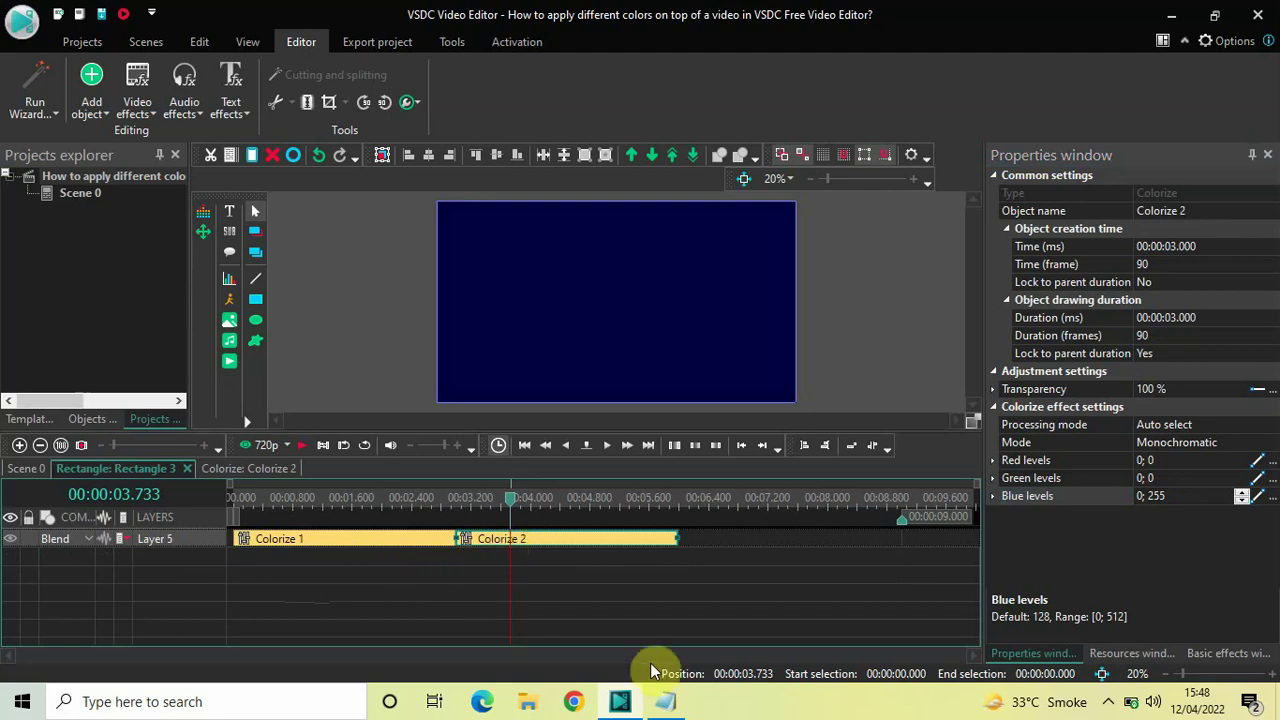
Check the blue-to-red transition and its red values in Notepad, and set the second Colorize effect's red levels to 0; 255.
click(668, 704)
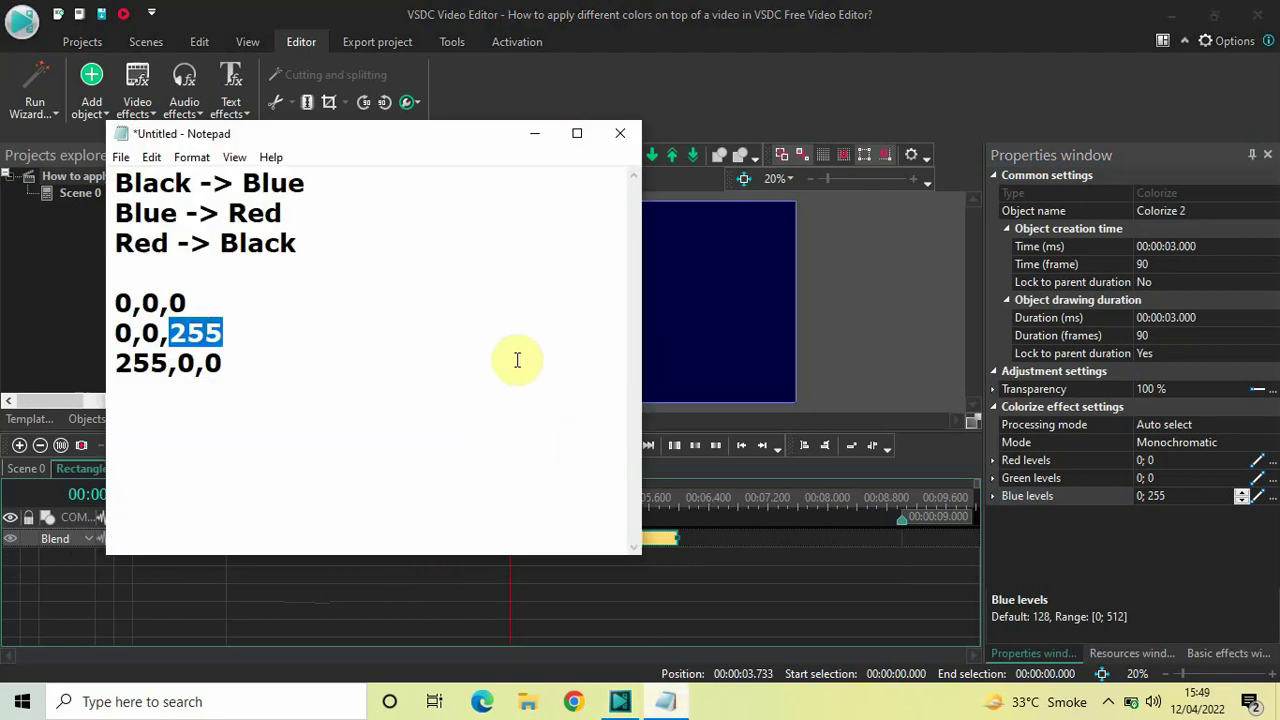
click(116, 212)
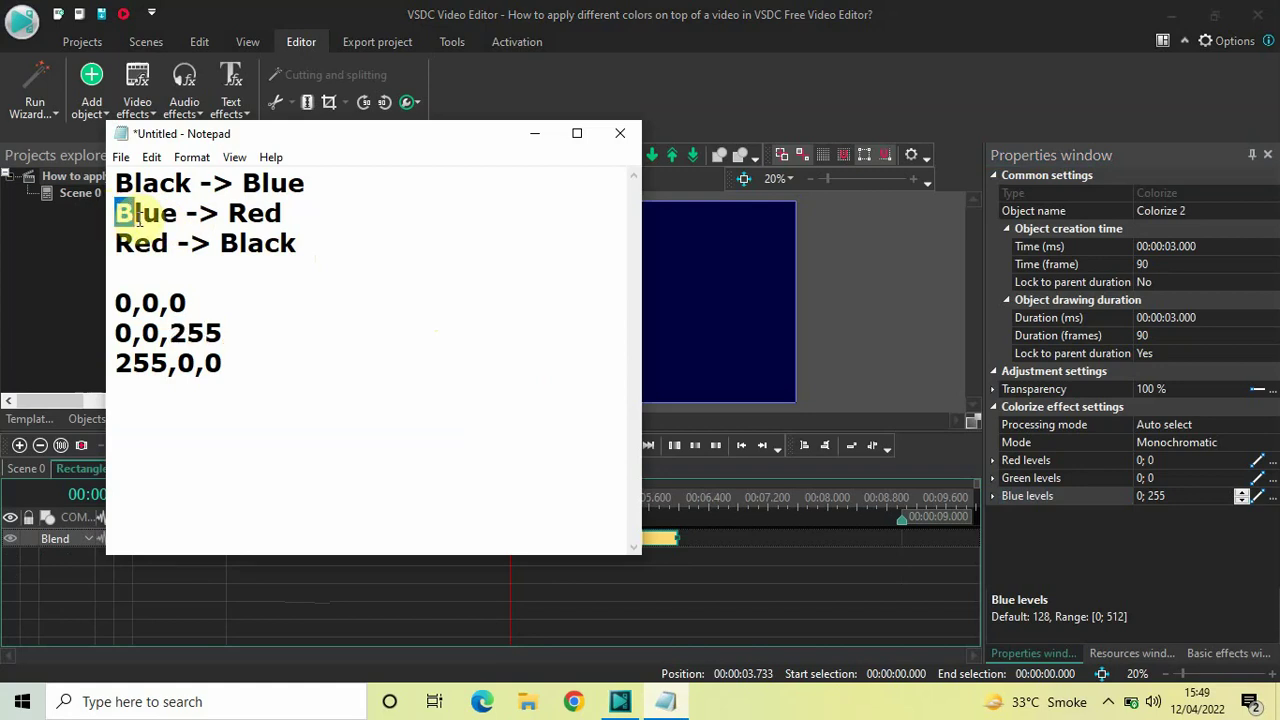
drag(116, 212, 288, 214)
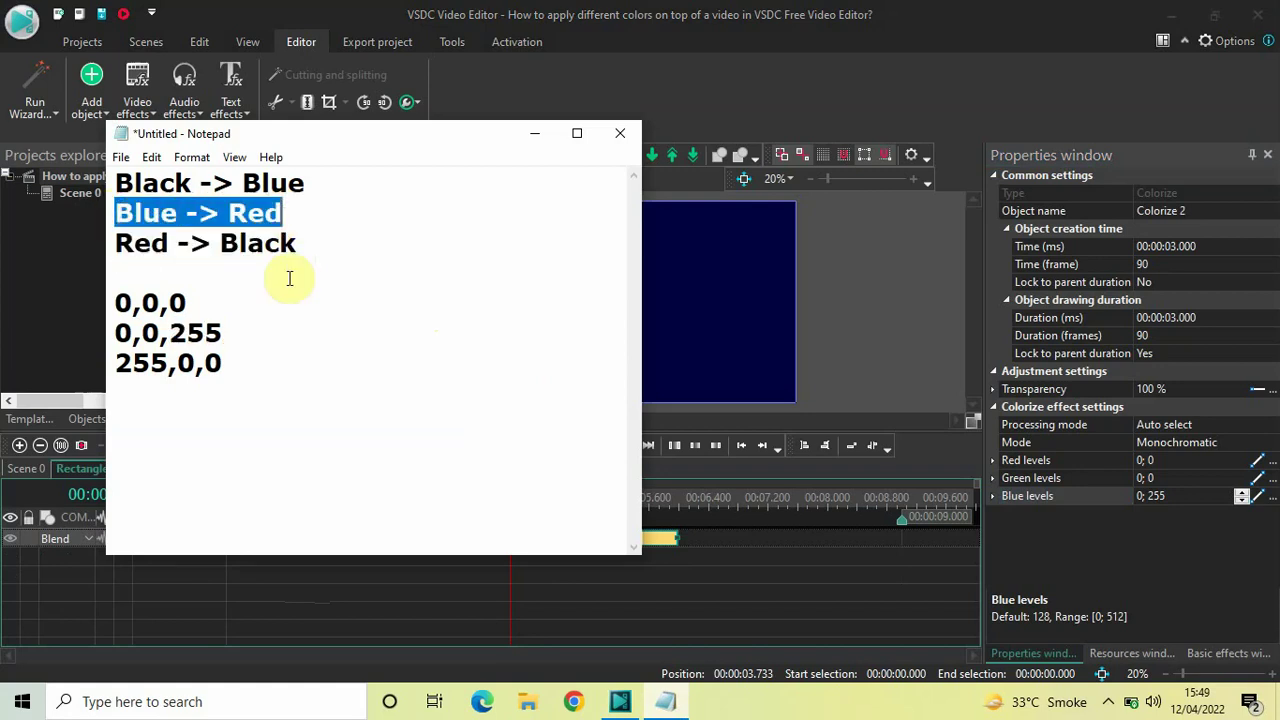
click(268, 366)
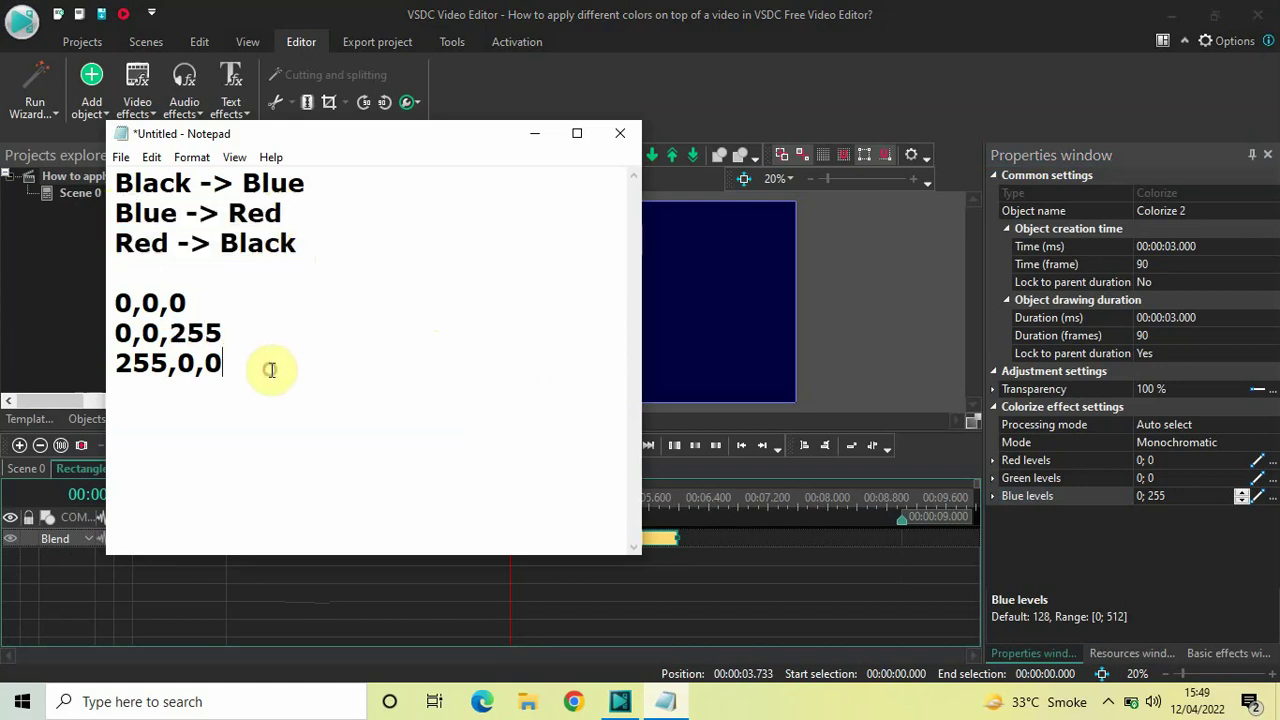
click(534, 133)
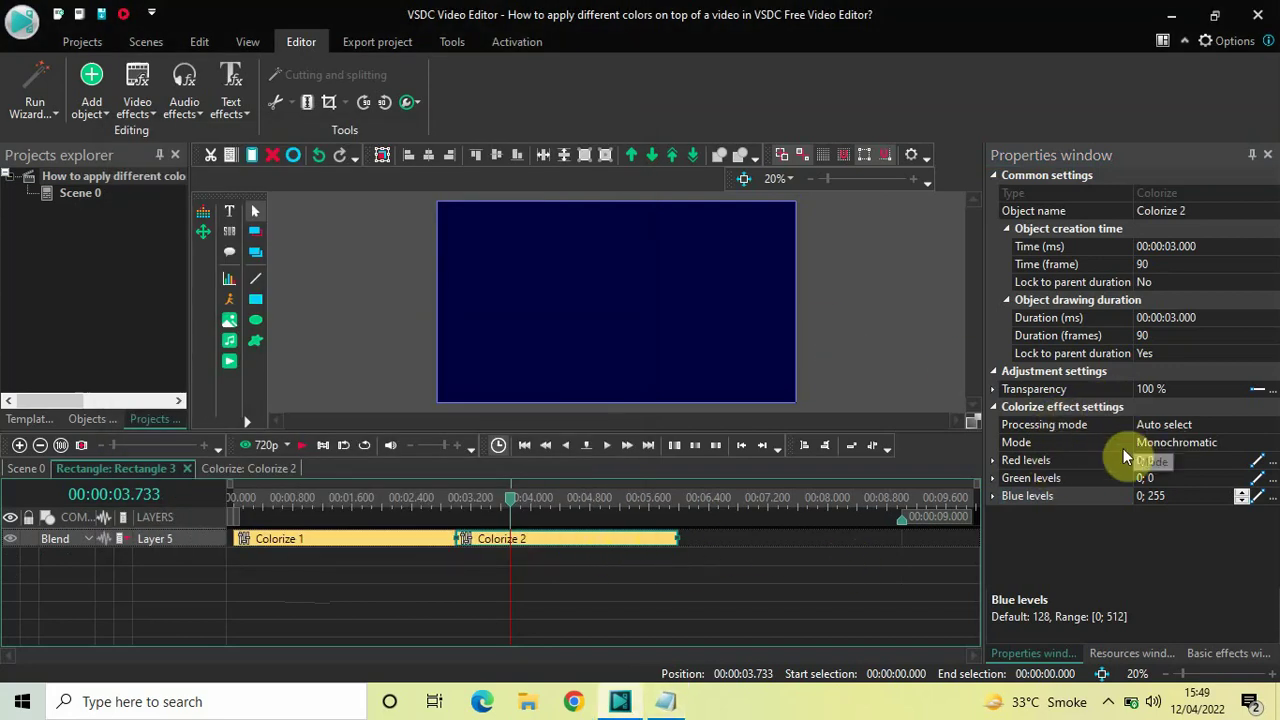
click(1020, 463)
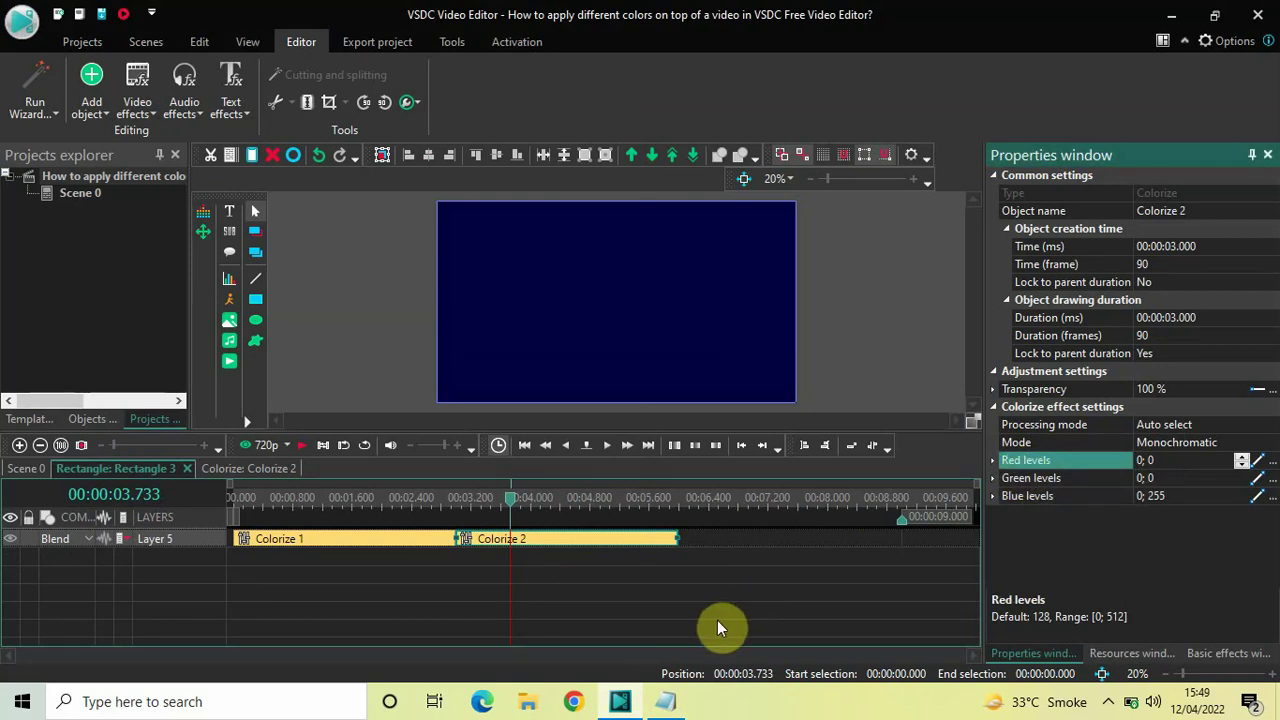
click(667, 699)
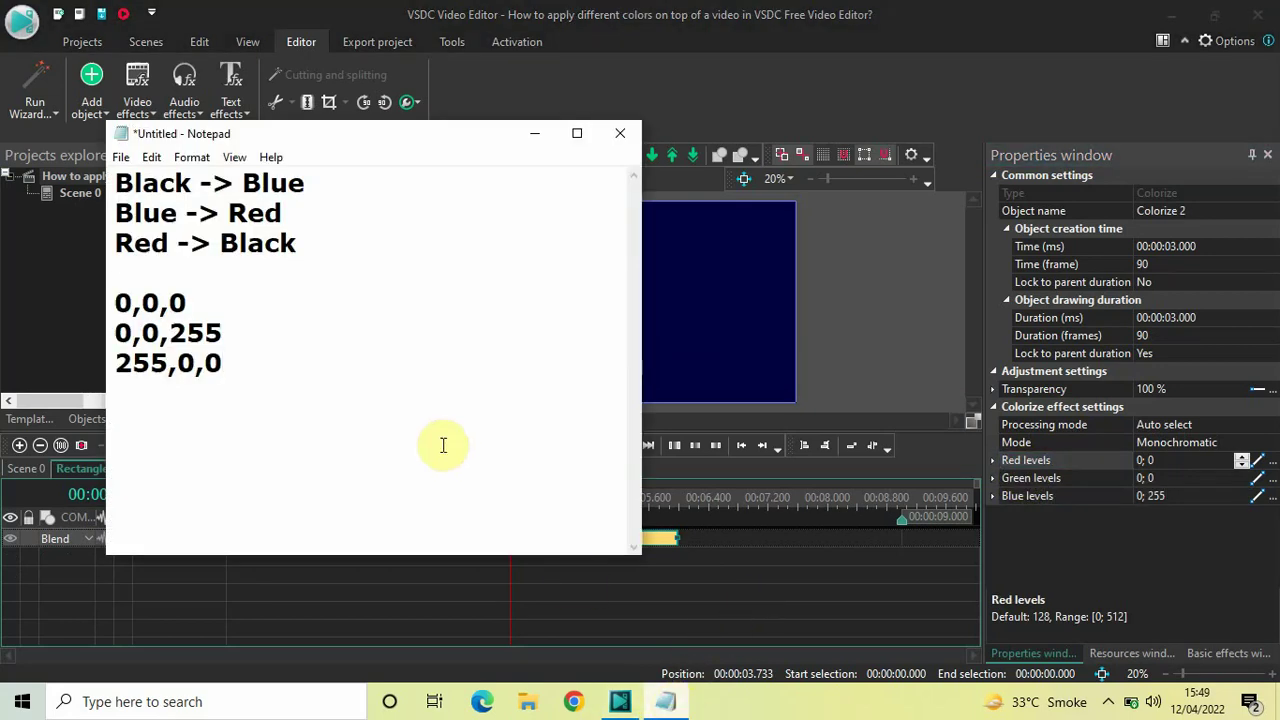
drag(116, 334, 157, 370)
click(116, 364)
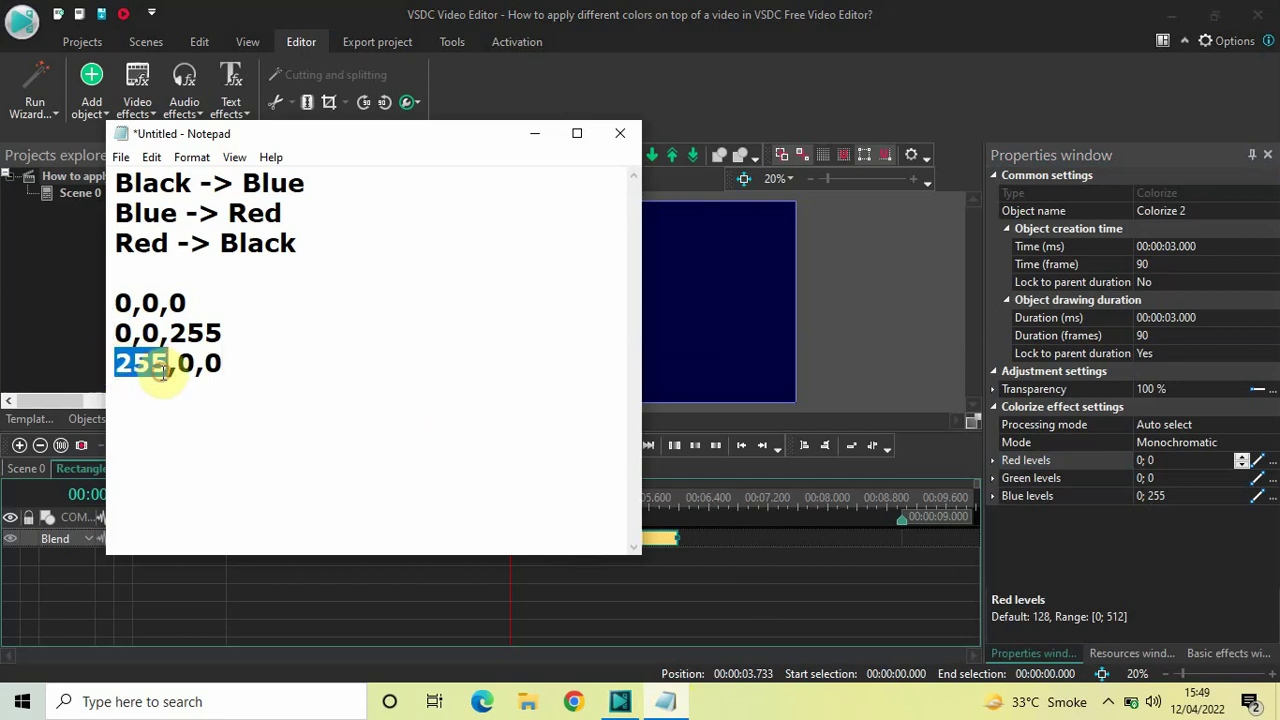
click(532, 136)
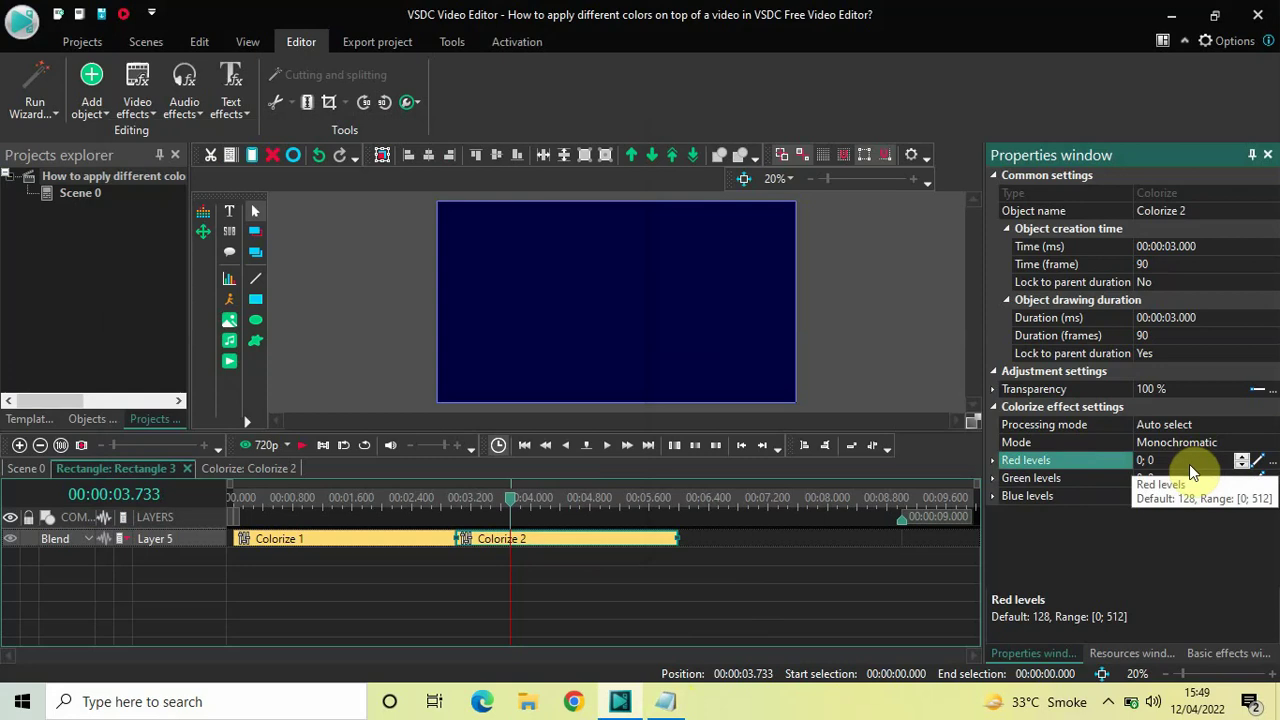
click(1190, 464)
text(255)
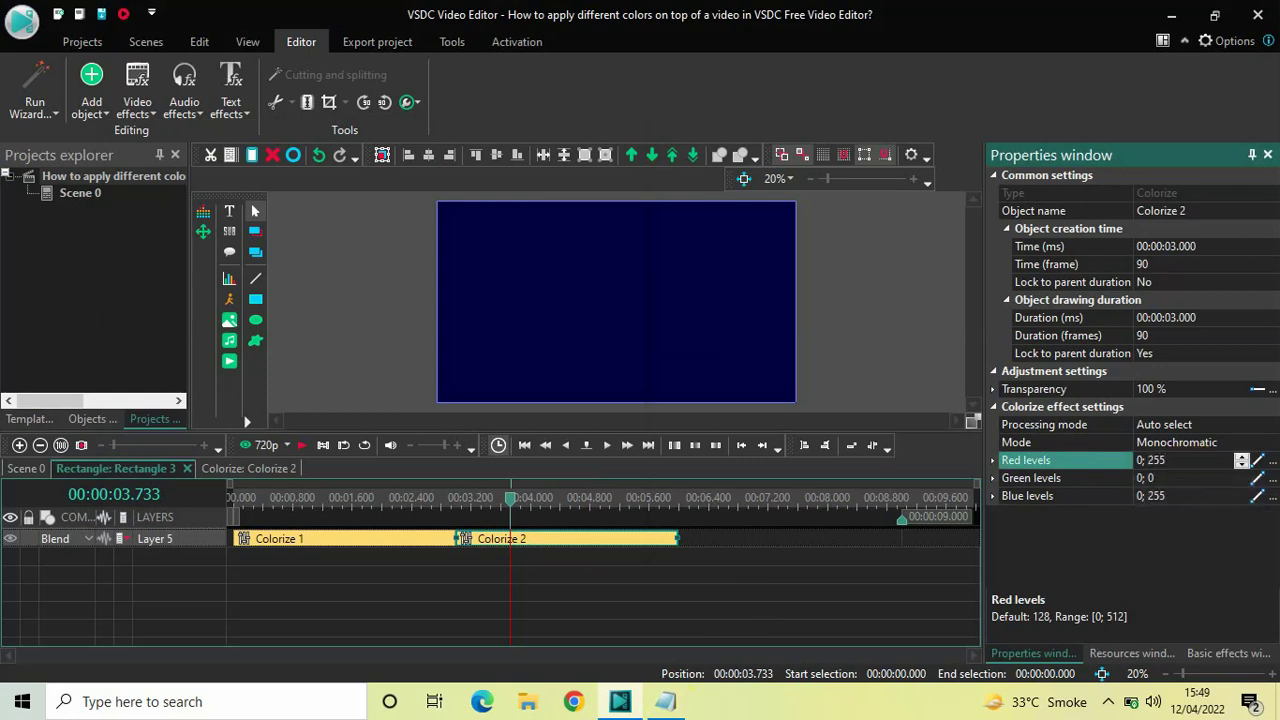
key(Return)
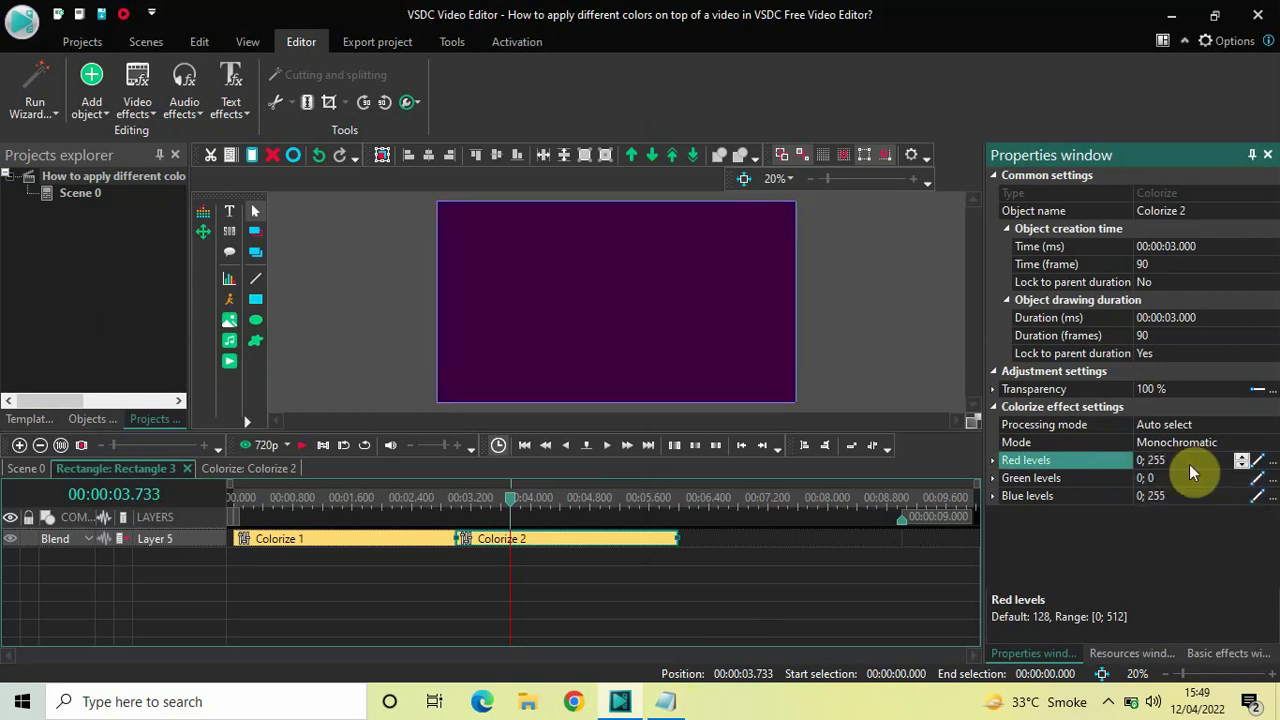
Compare the green and blue values of blue and red in Notepad, and set the second Colorize effect's blue levels to 255; 0.
click(668, 703)
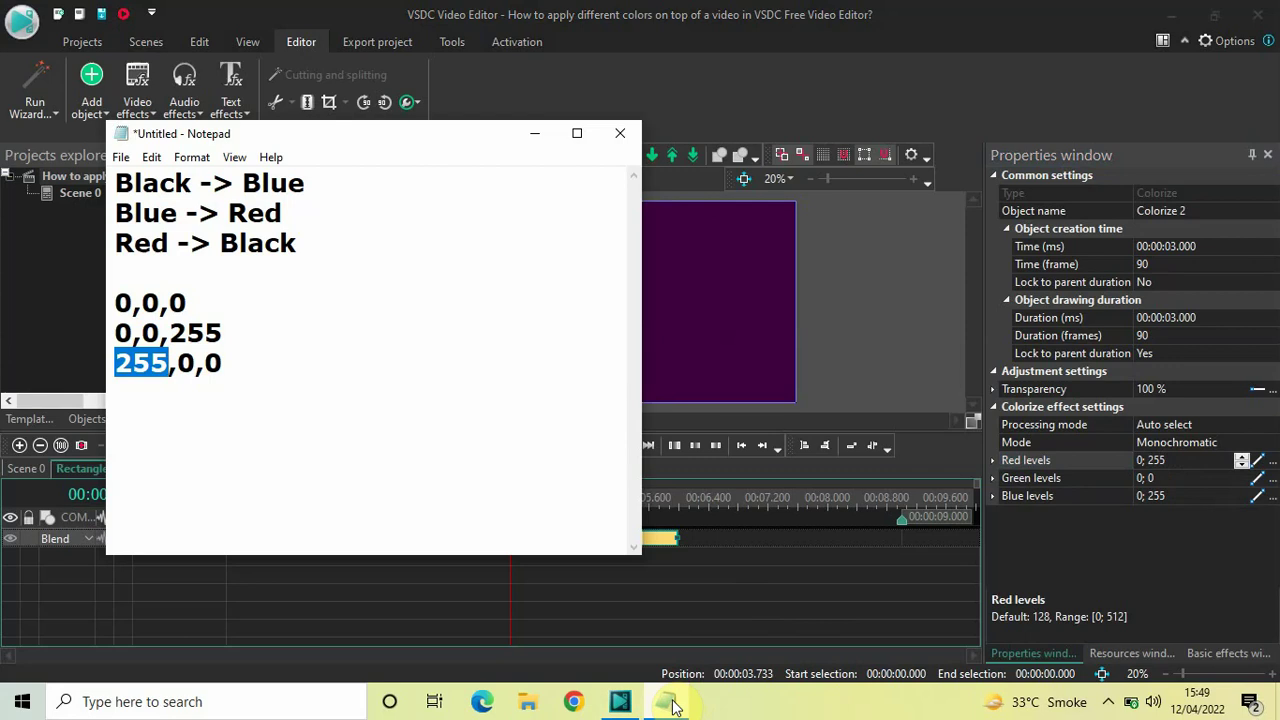
click(145, 332)
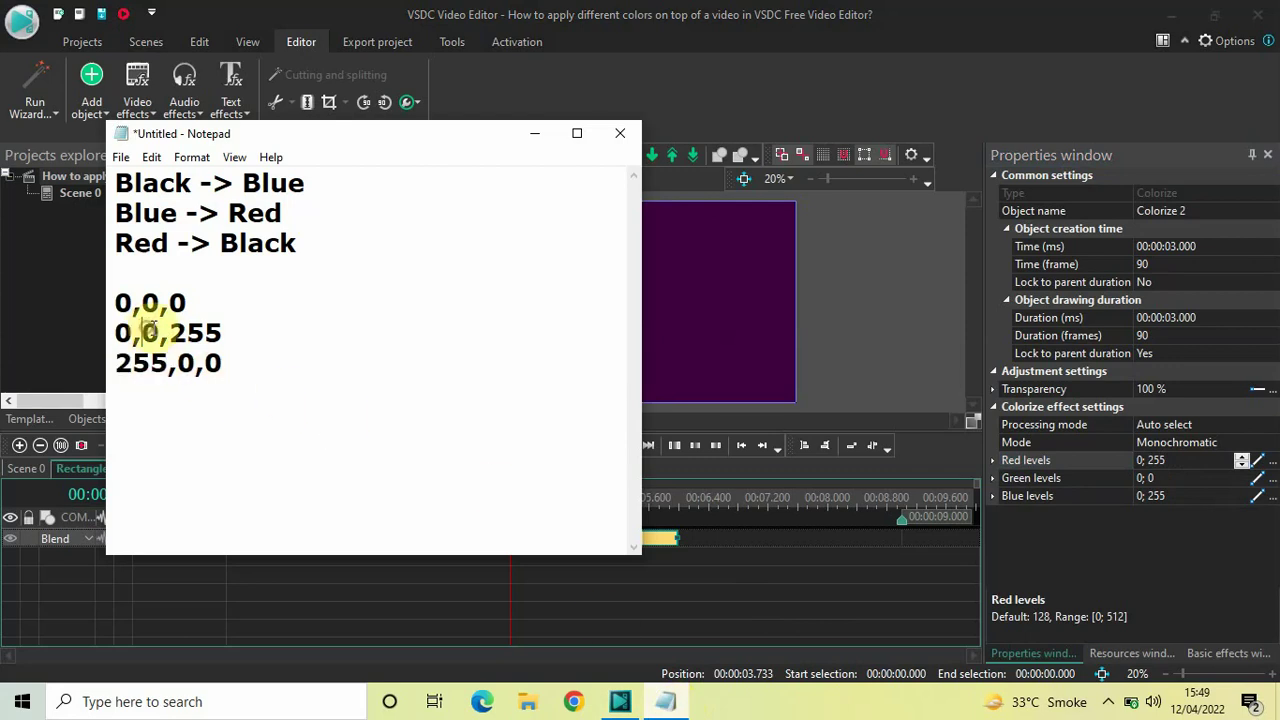
double_click(150, 332)
double_click(186, 363)
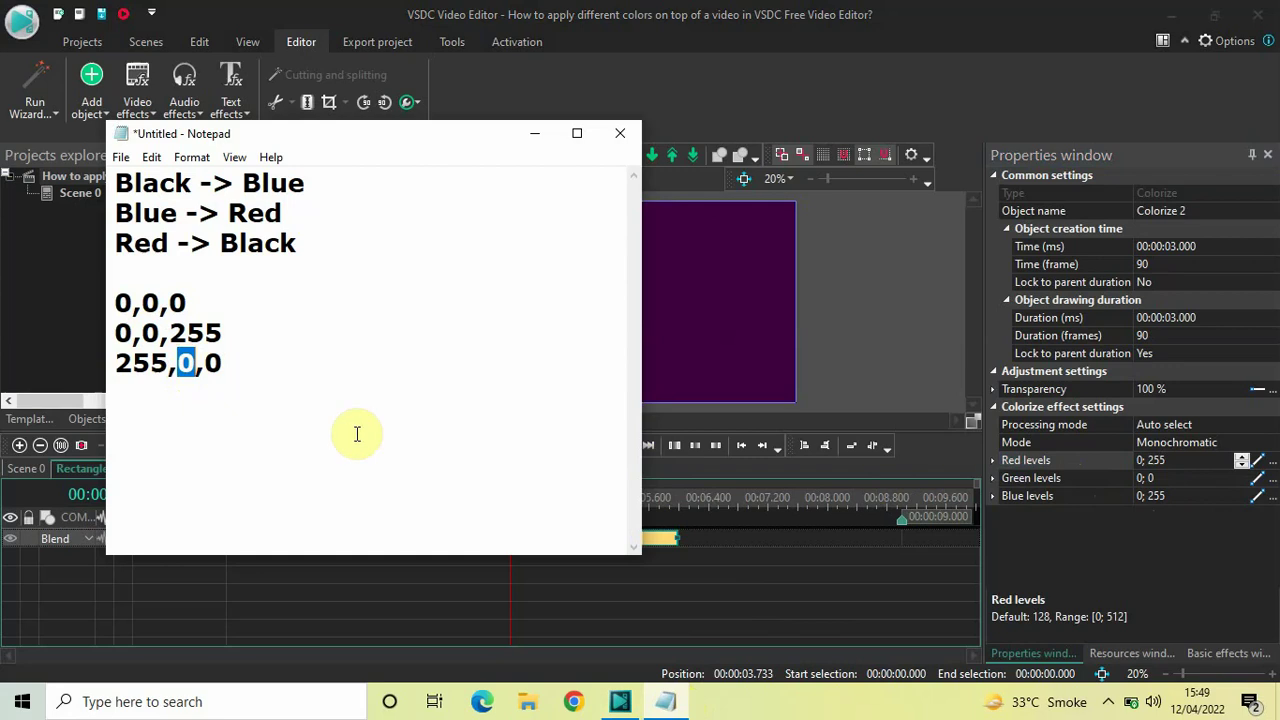
drag(168, 333, 223, 363)
click(537, 134)
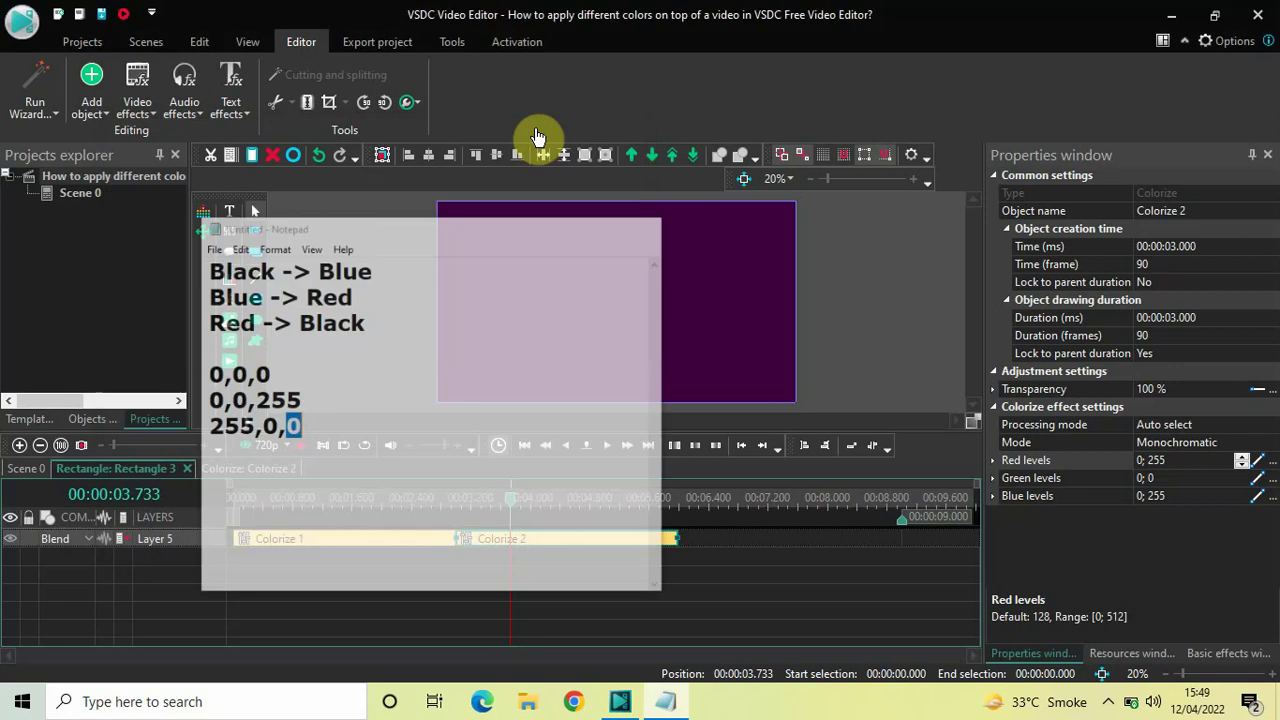
click(1077, 493)
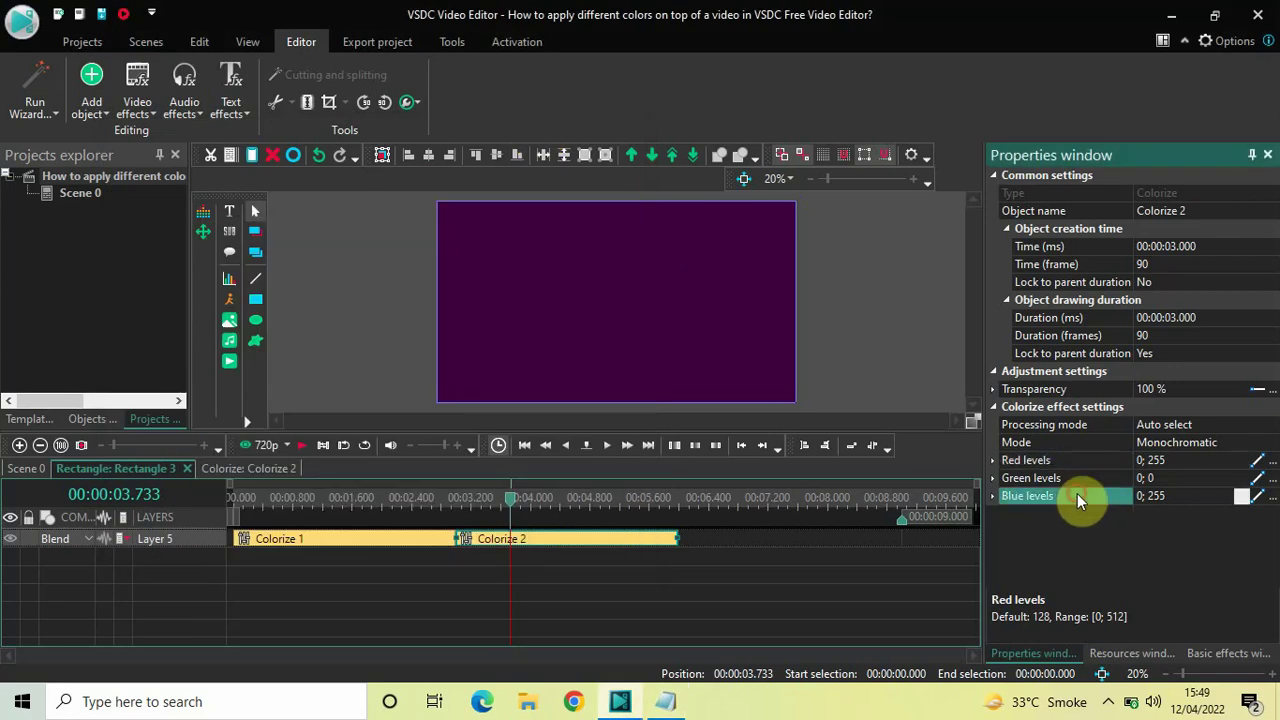
click(1181, 496)
key(ctrl+a)
key(BackSpace)
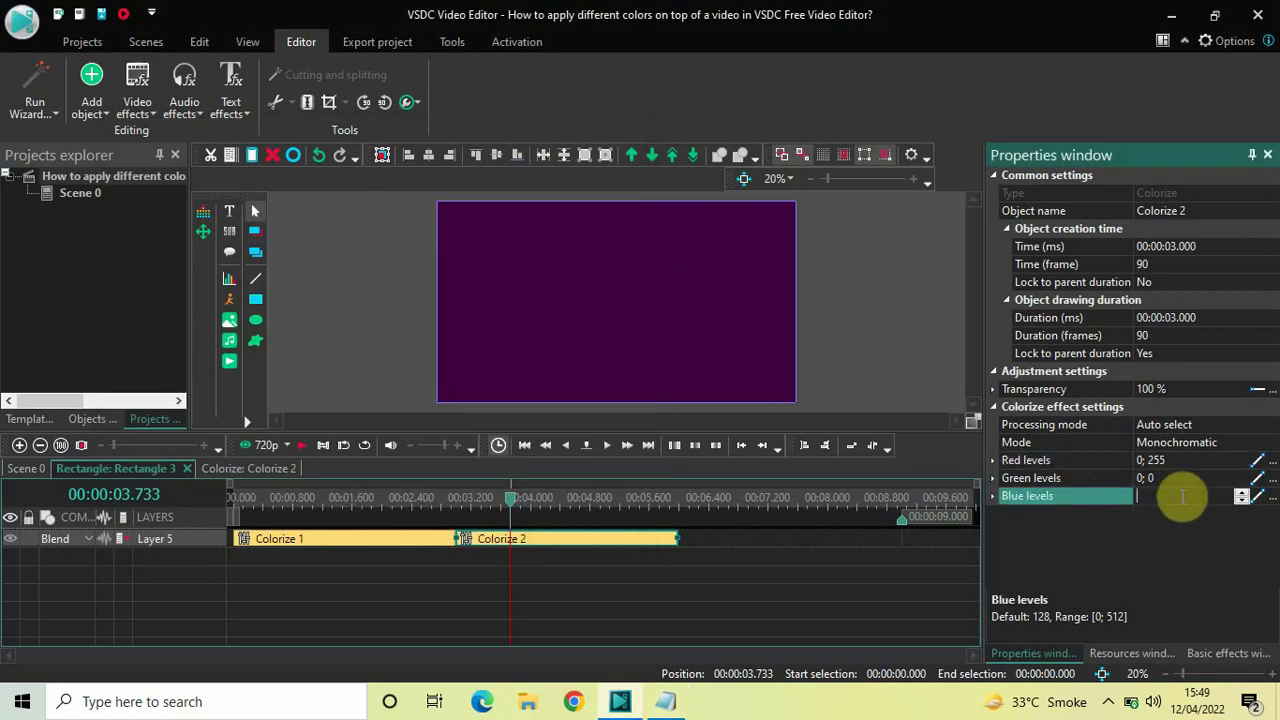
text(255;0)
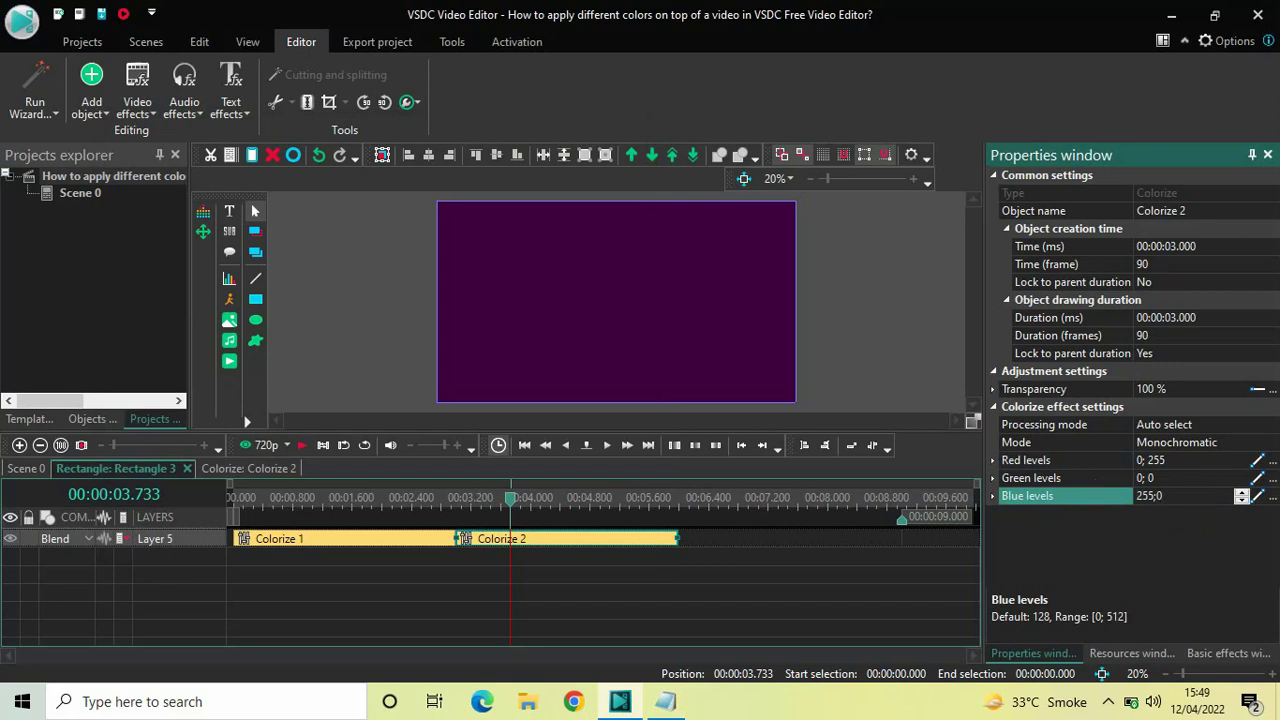
key(Return)
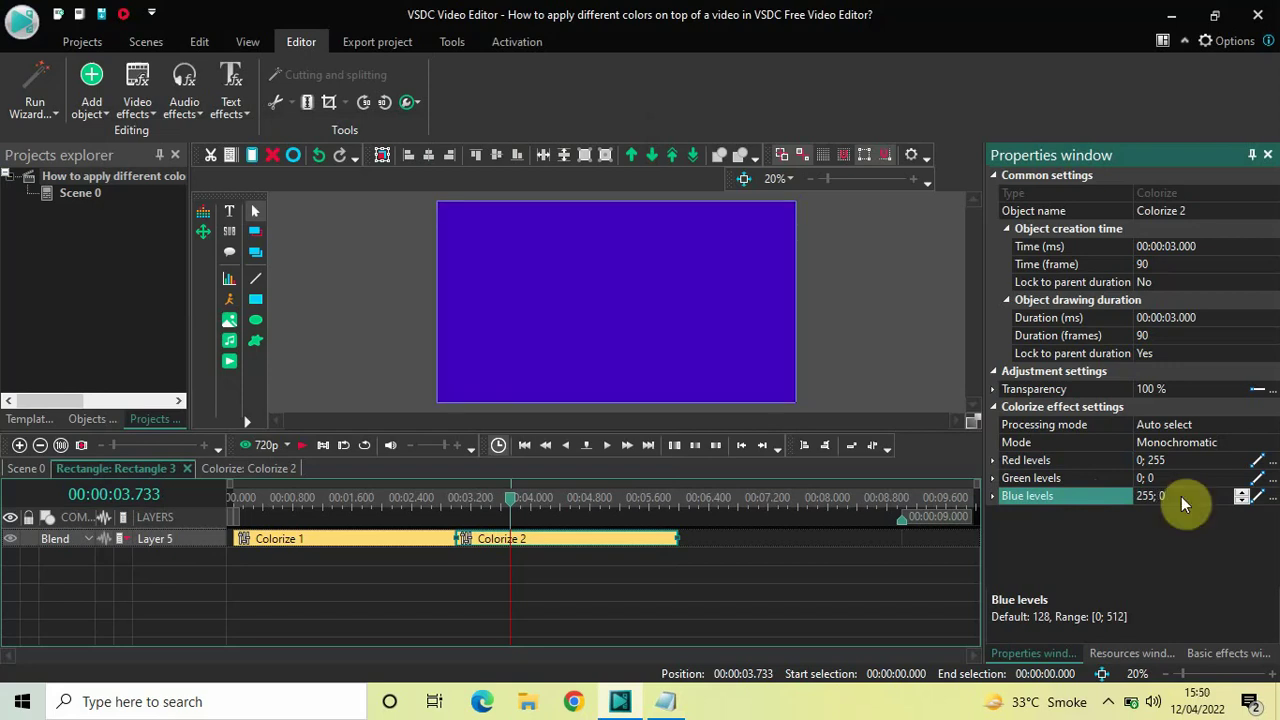
Recheck the transition order in Notepad and preview the first two Colorize effects from the beginning of the timeline.
click(231, 499)
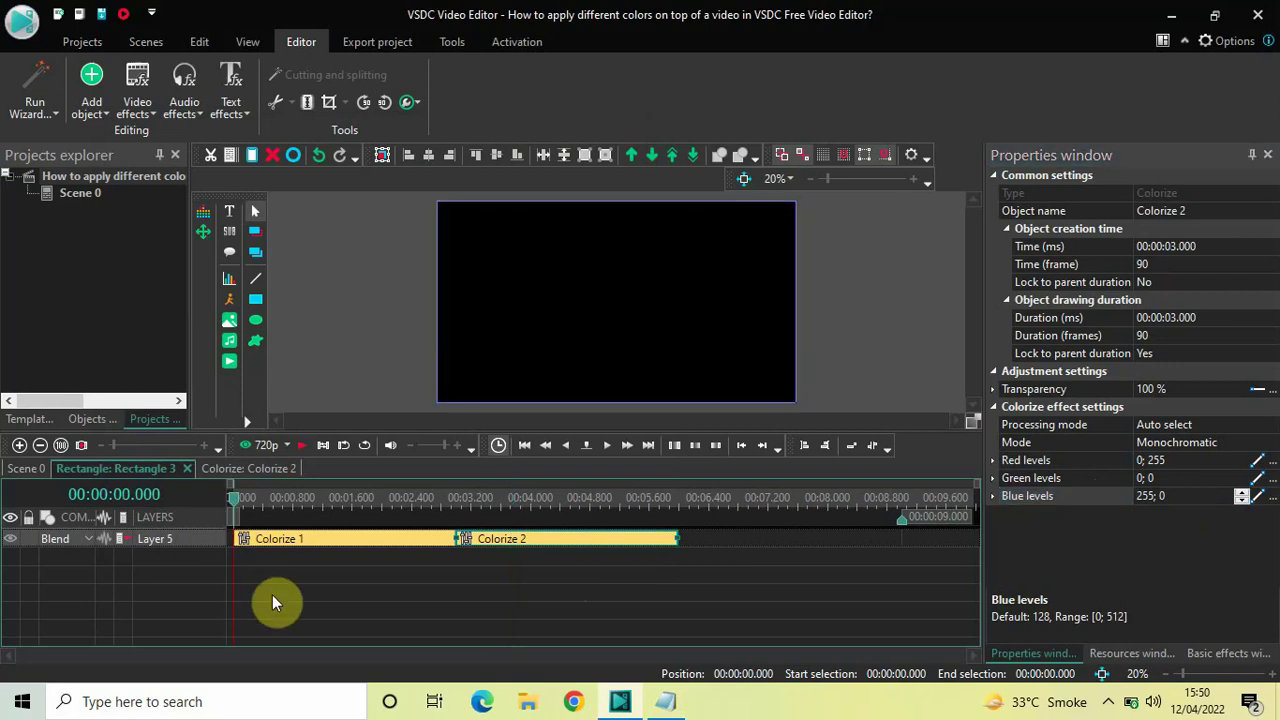
click(665, 701)
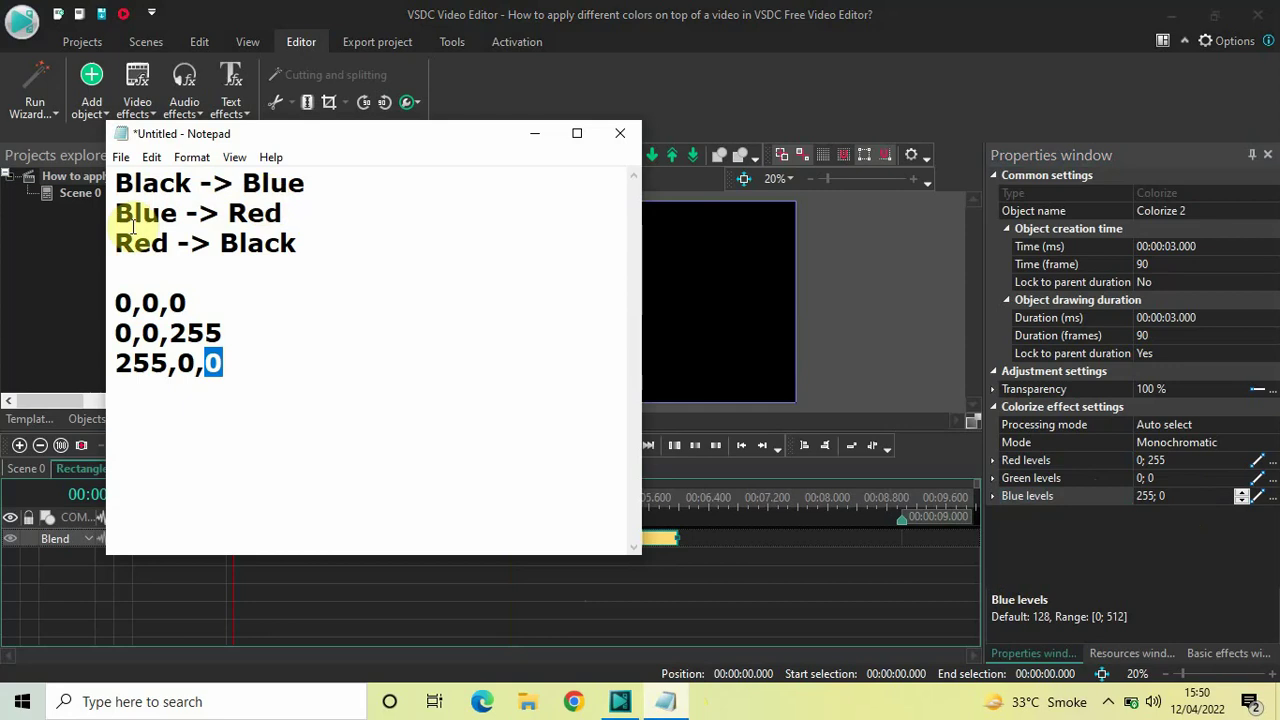
click(537, 136)
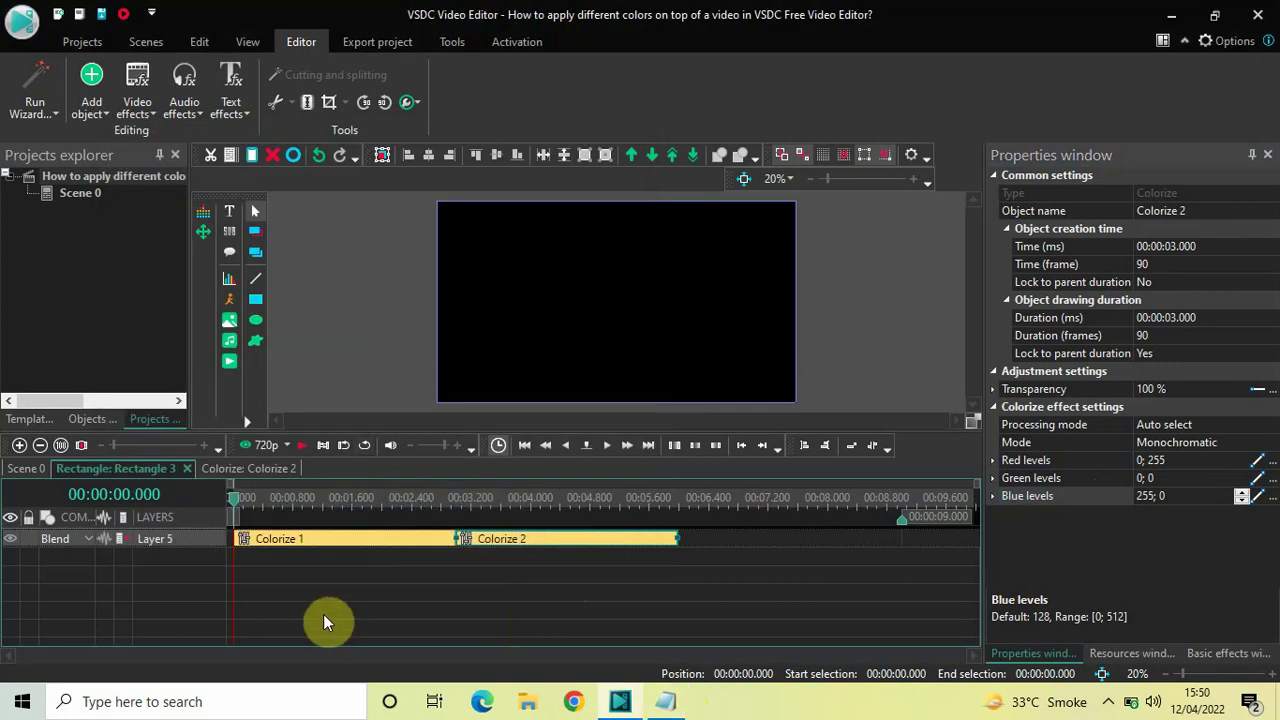
key(space)
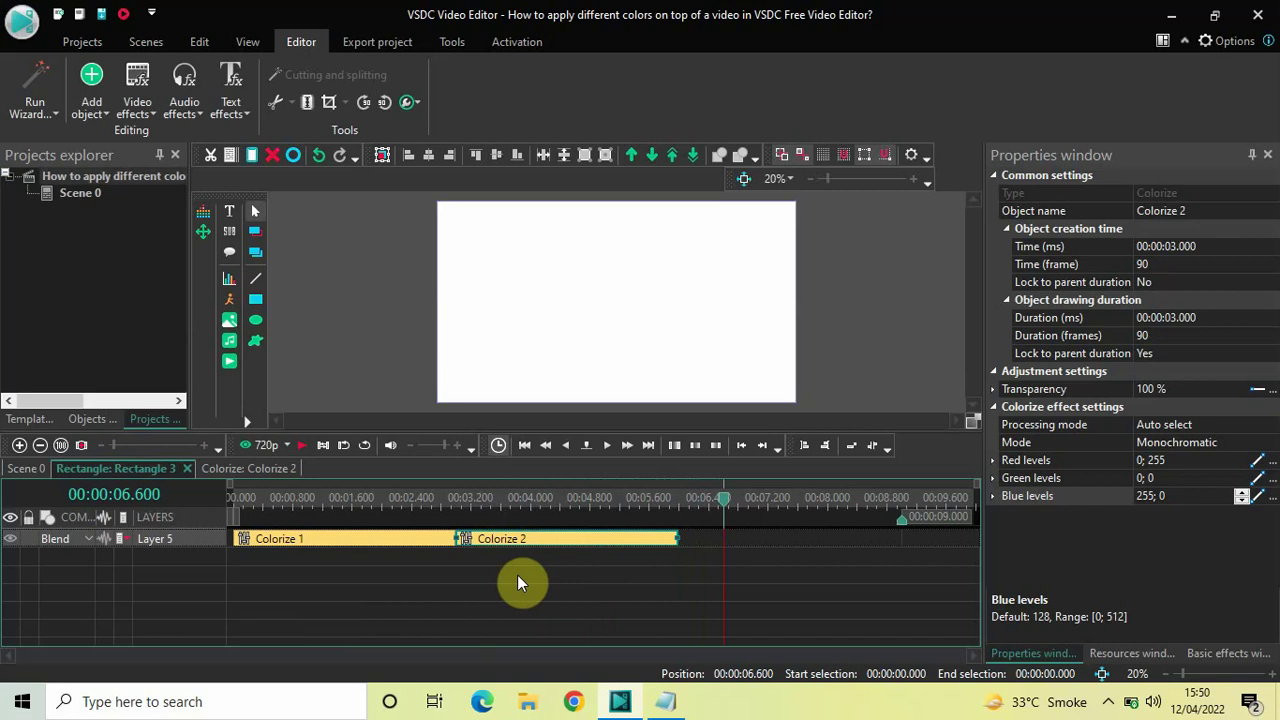
Paste another copy of the Colorize effect and place it directly after the second one on the same layer, starting at 00:00:06.000.
key(ctrl+v)
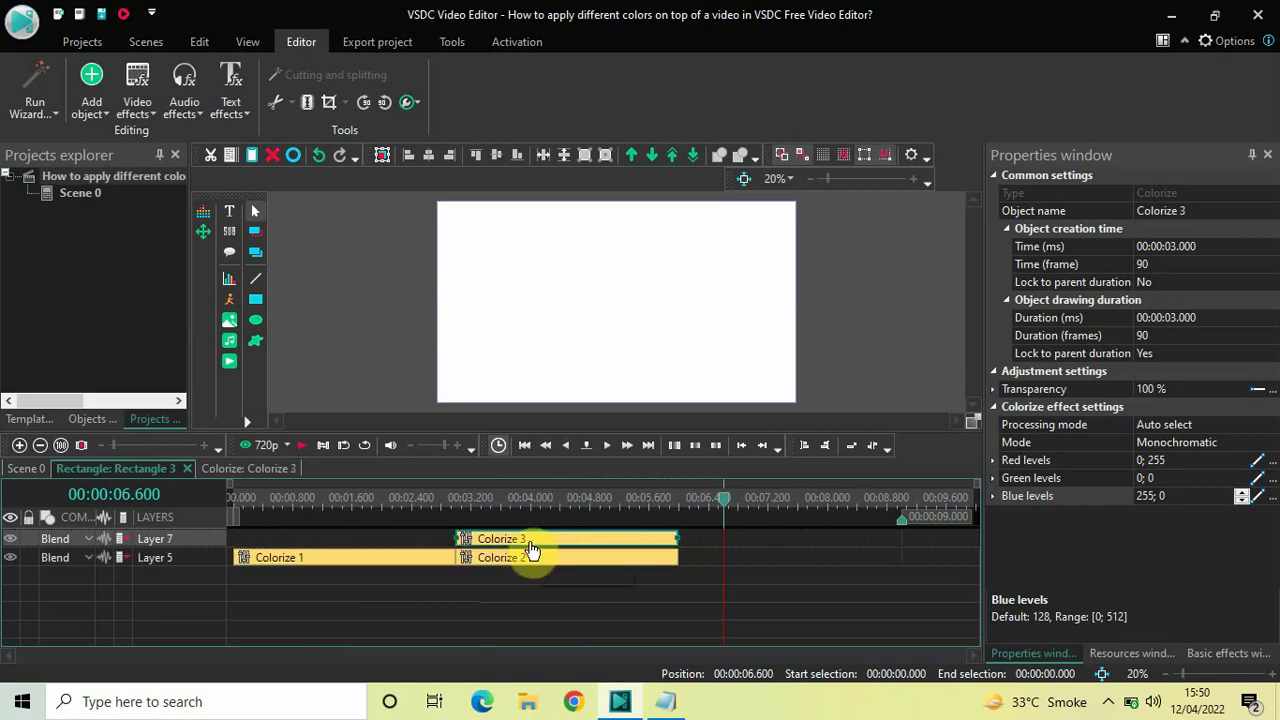
drag(532, 549, 566, 555)
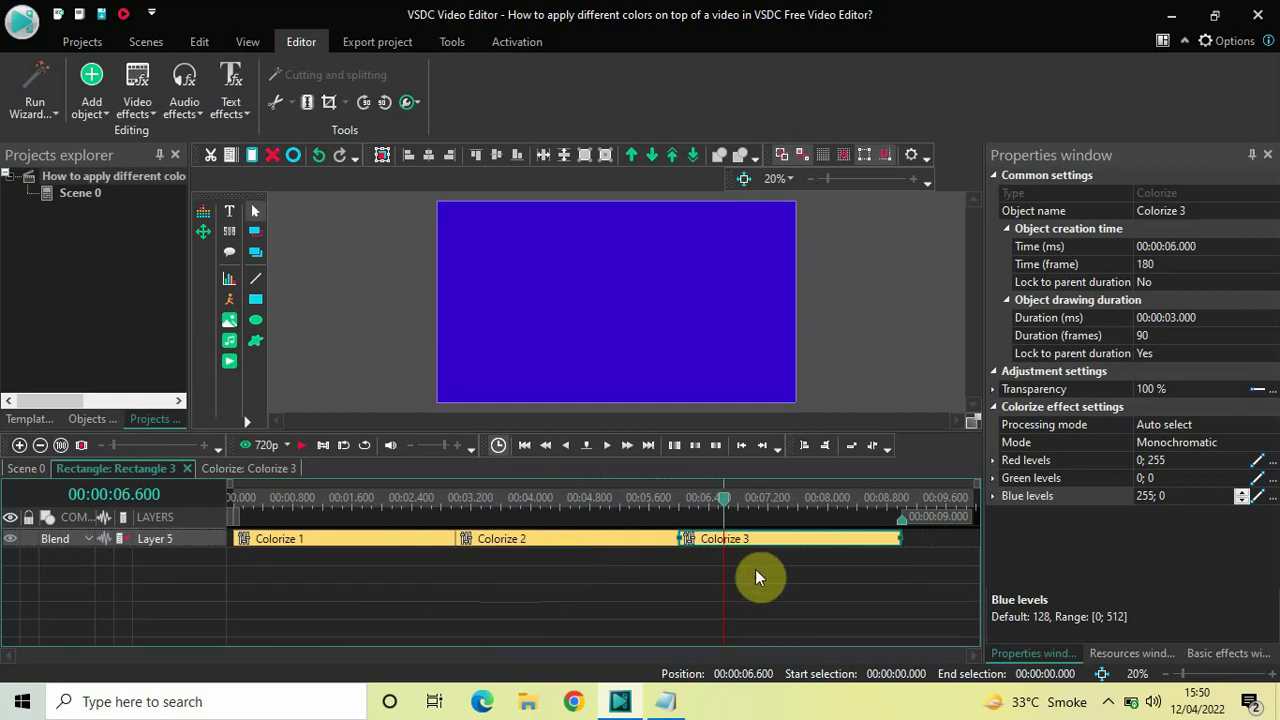
Check the red-to-black values in Notepad, and set the third Colorize effect's red levels to 255; 0.
click(666, 703)
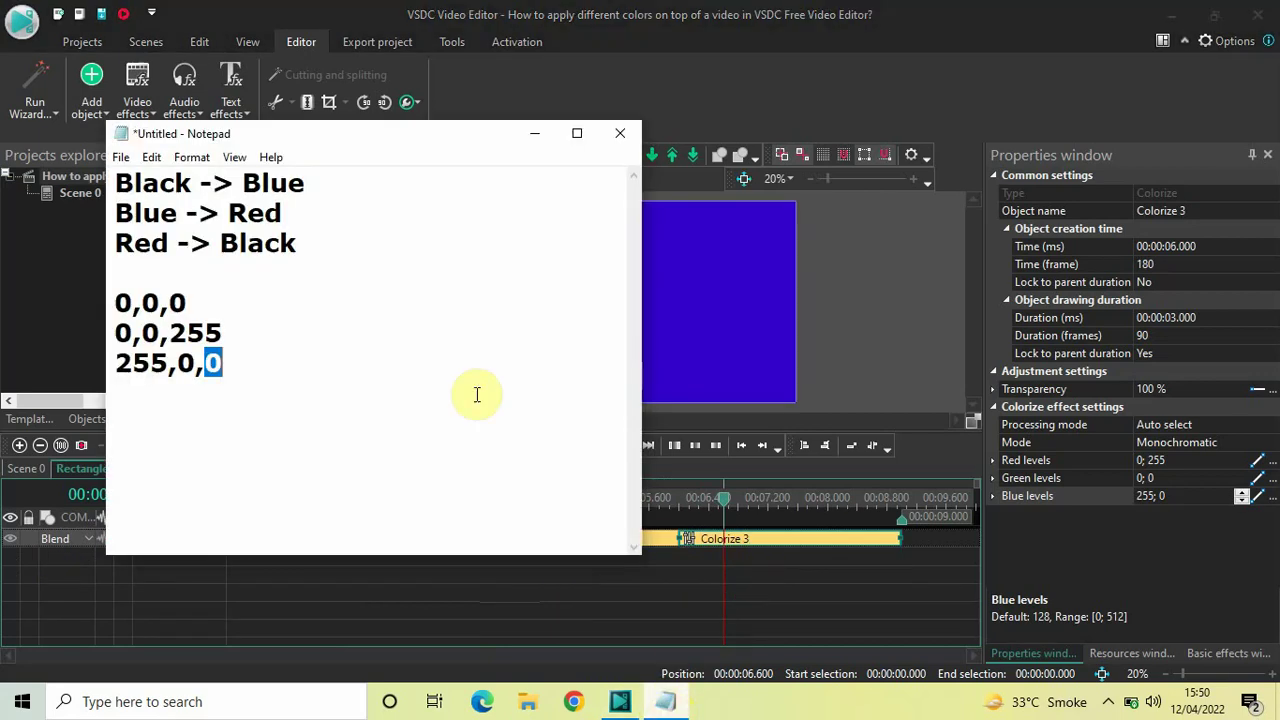
click(129, 246)
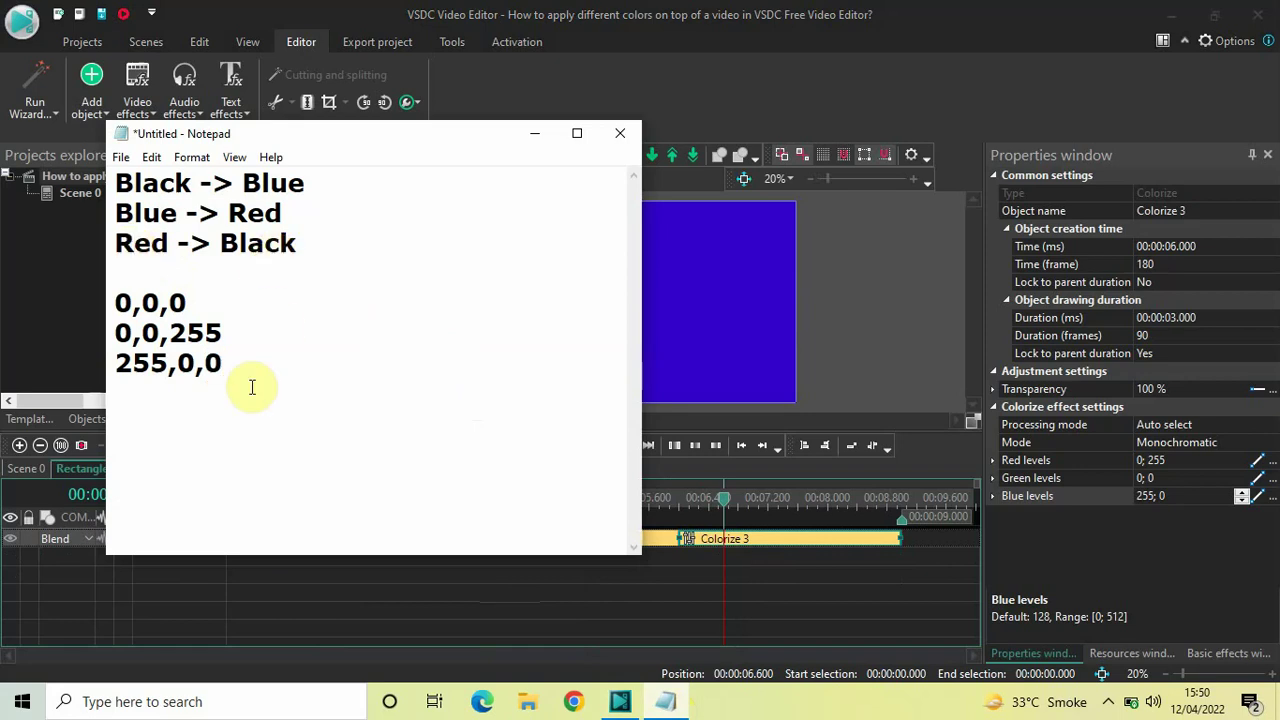
click(530, 140)
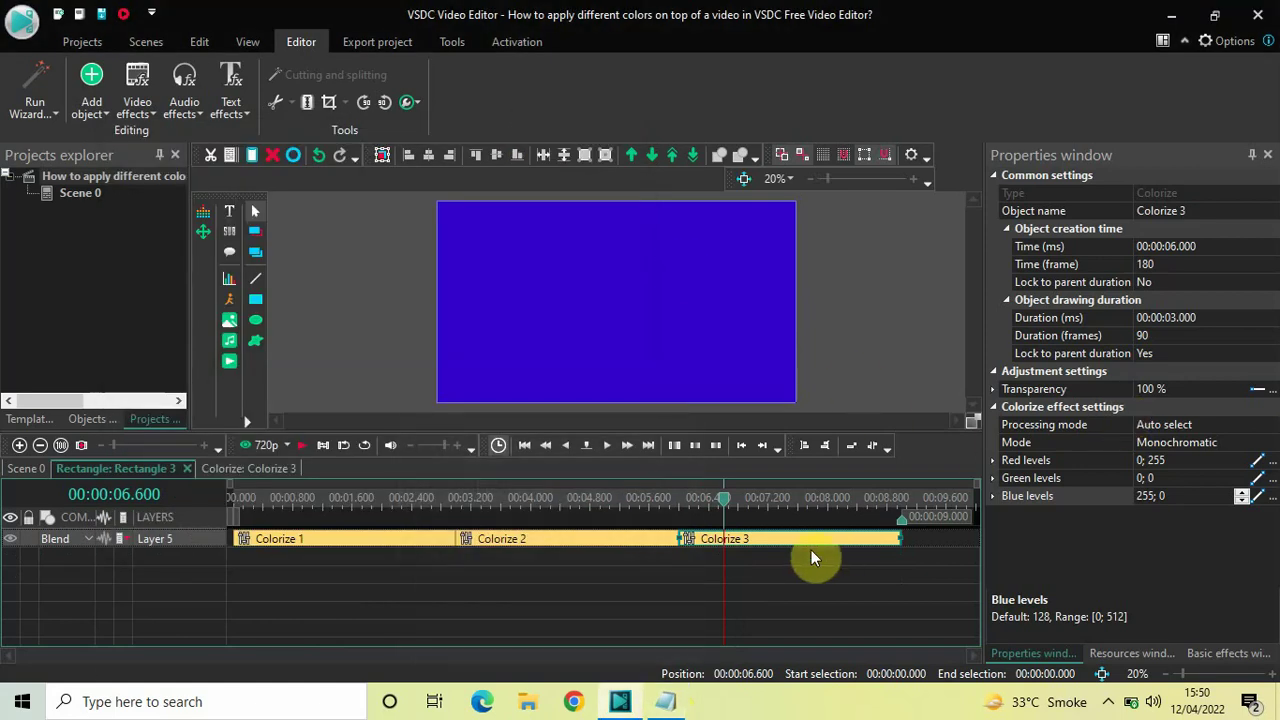
click(1020, 445)
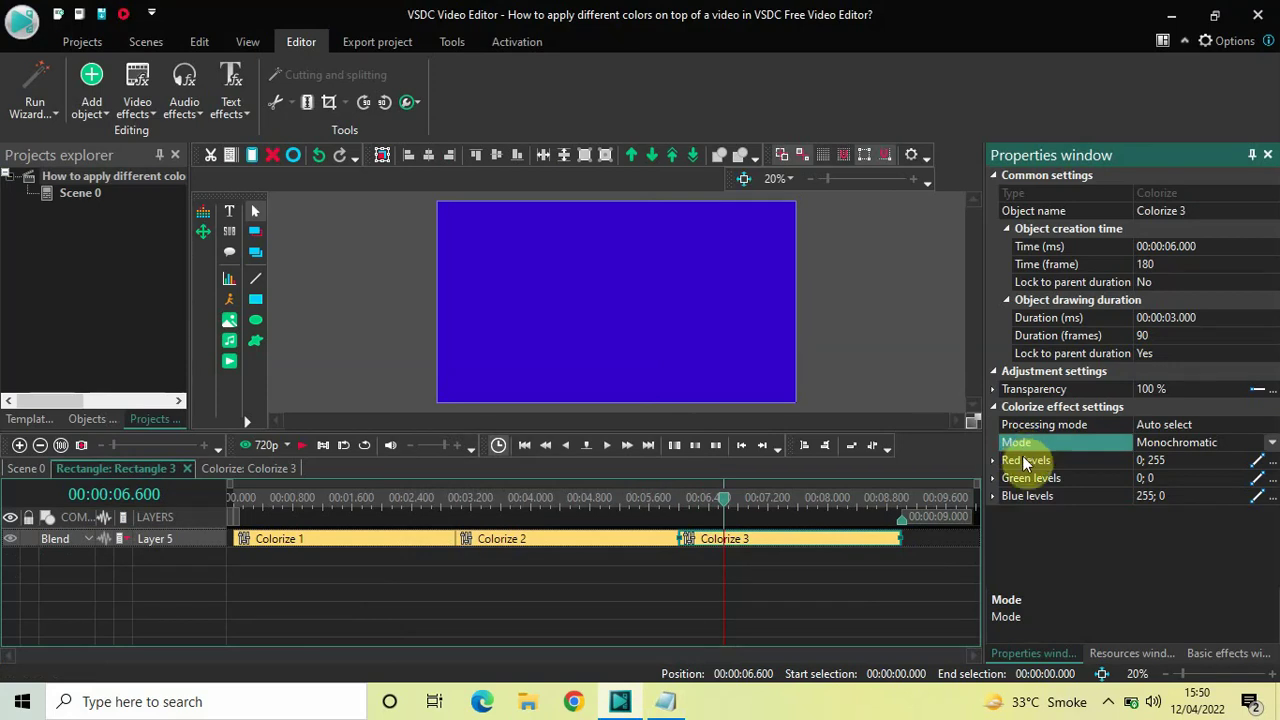
click(1027, 460)
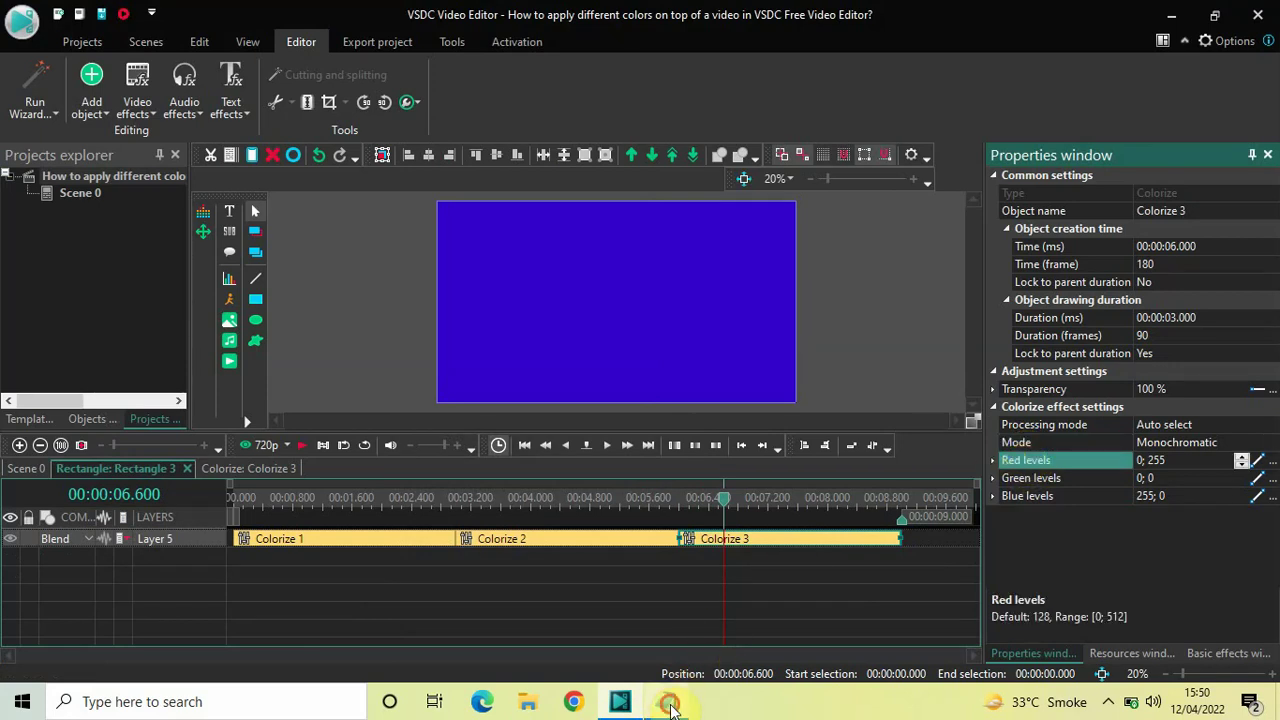
click(666, 700)
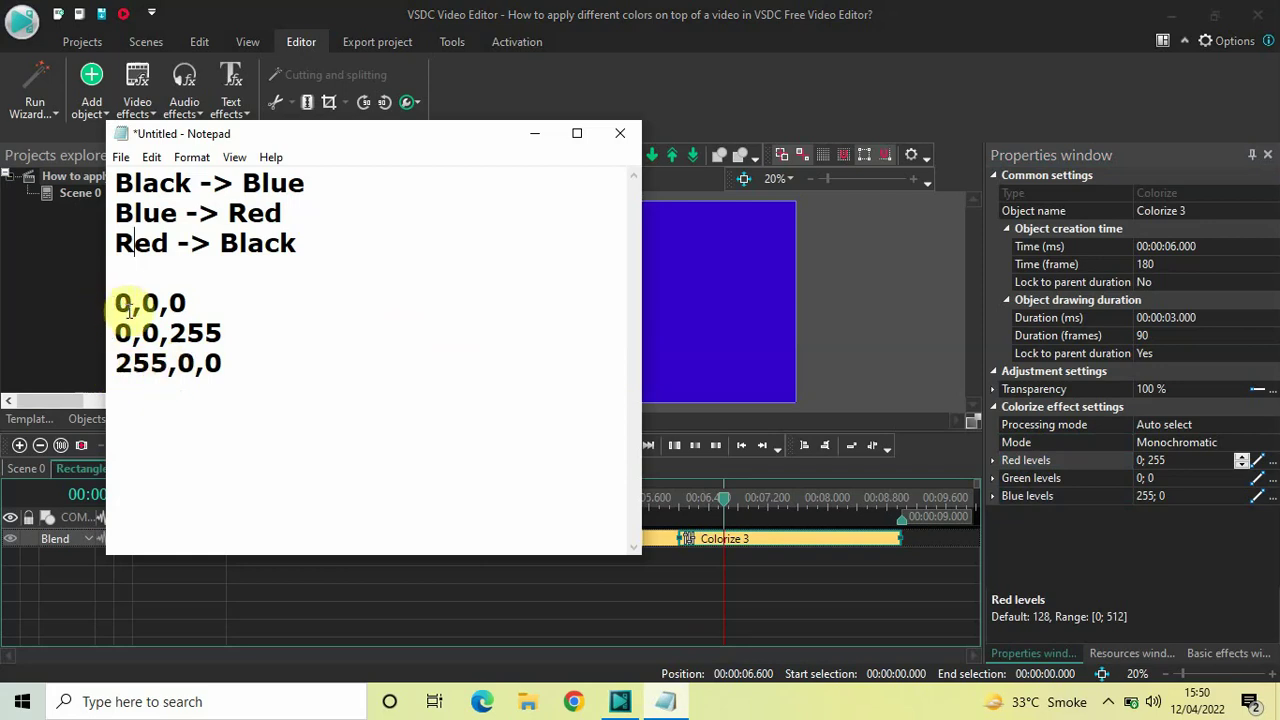
click(534, 136)
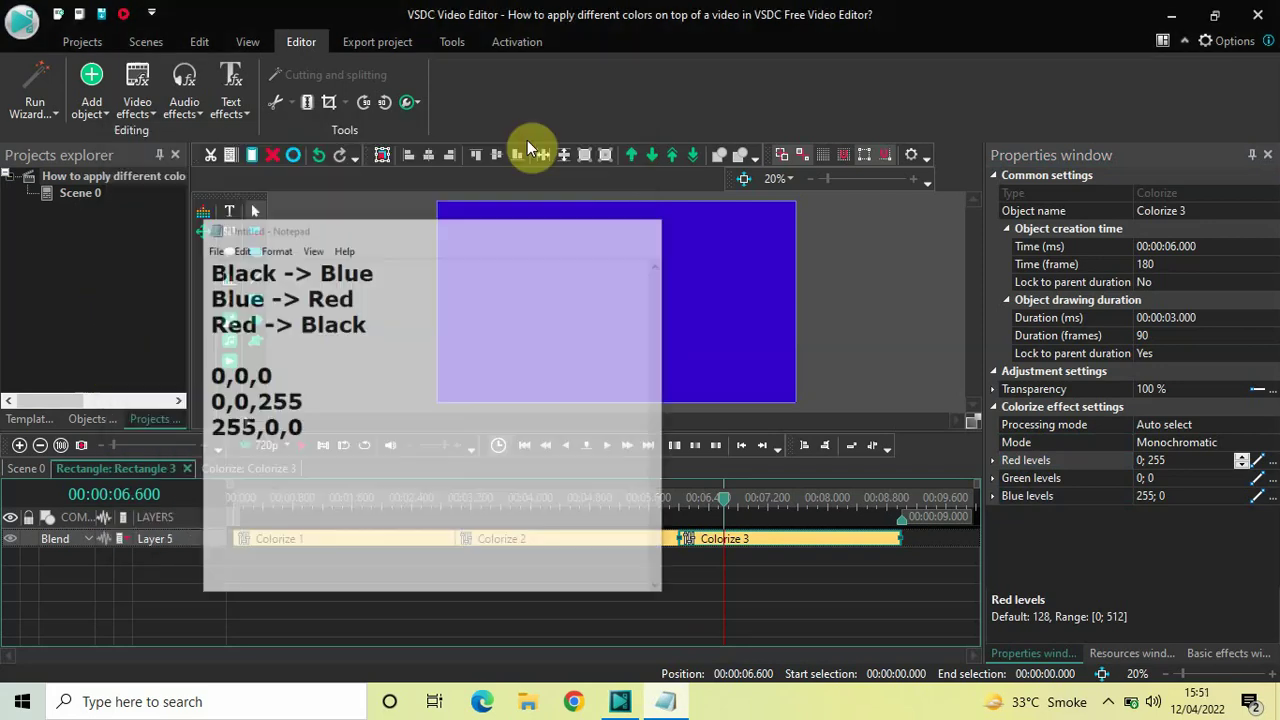
click(1182, 463)
double_click(1182, 463)
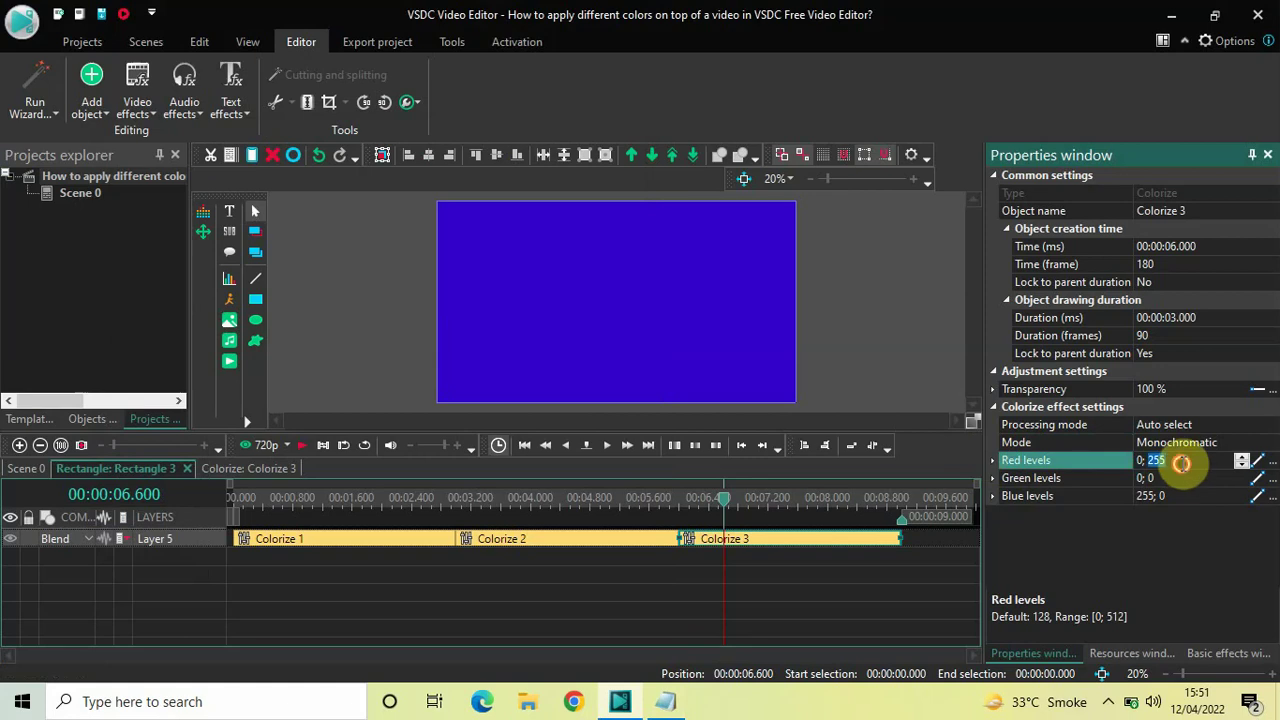
text(2)
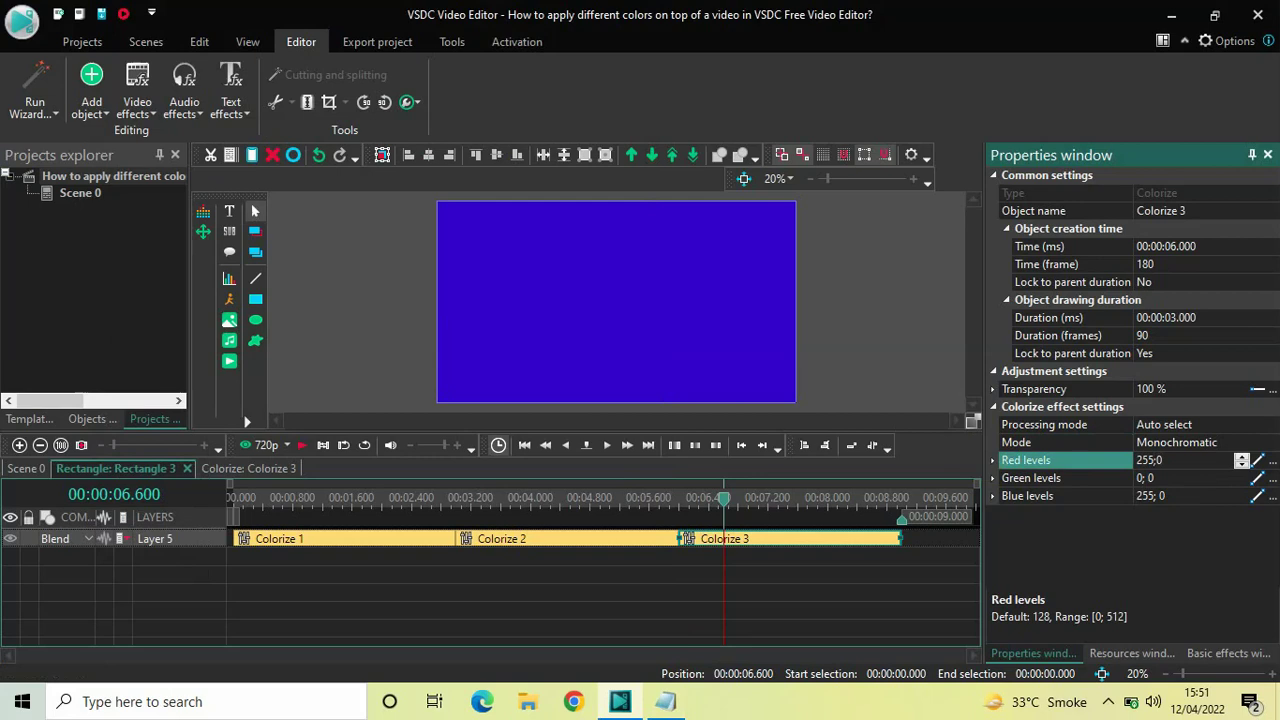
key(Return)
Compare the blue values of red and black in Notepad, and set the third Colorize effect's blue levels to 0; 0.
click(1050, 478)
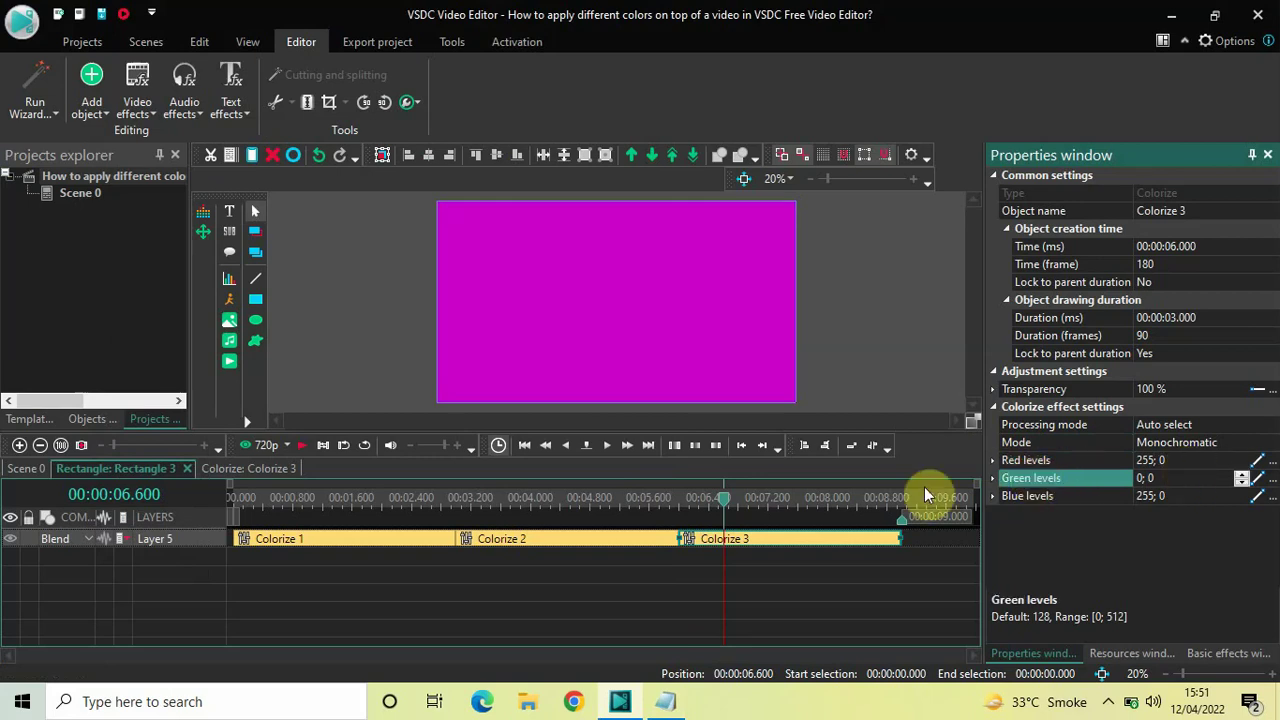
click(665, 701)
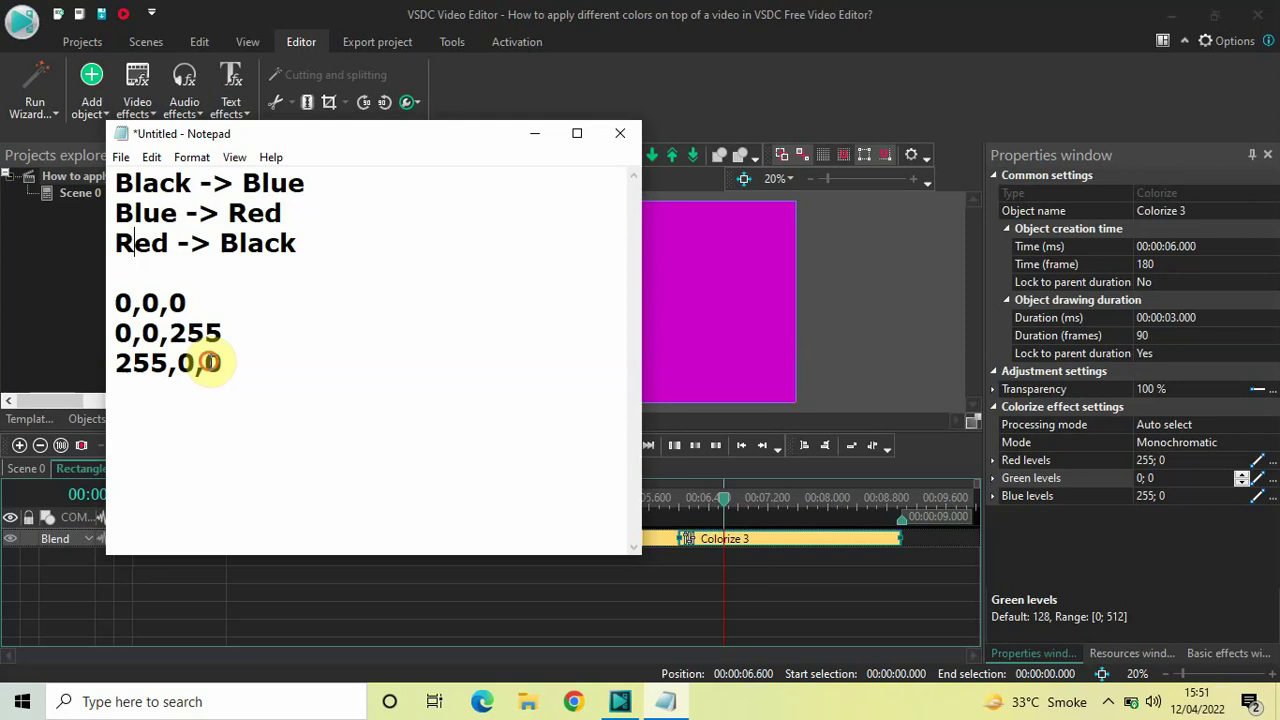
double_click(213, 362)
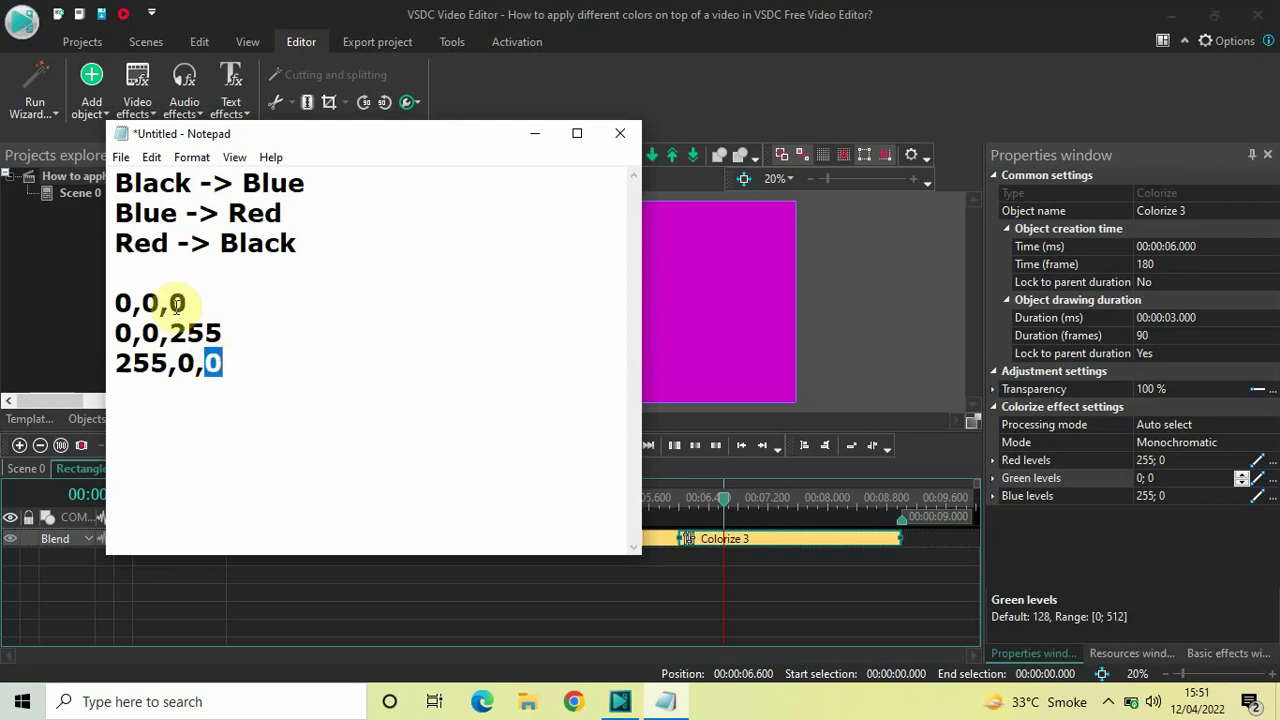
click(177, 303)
double_click(177, 303)
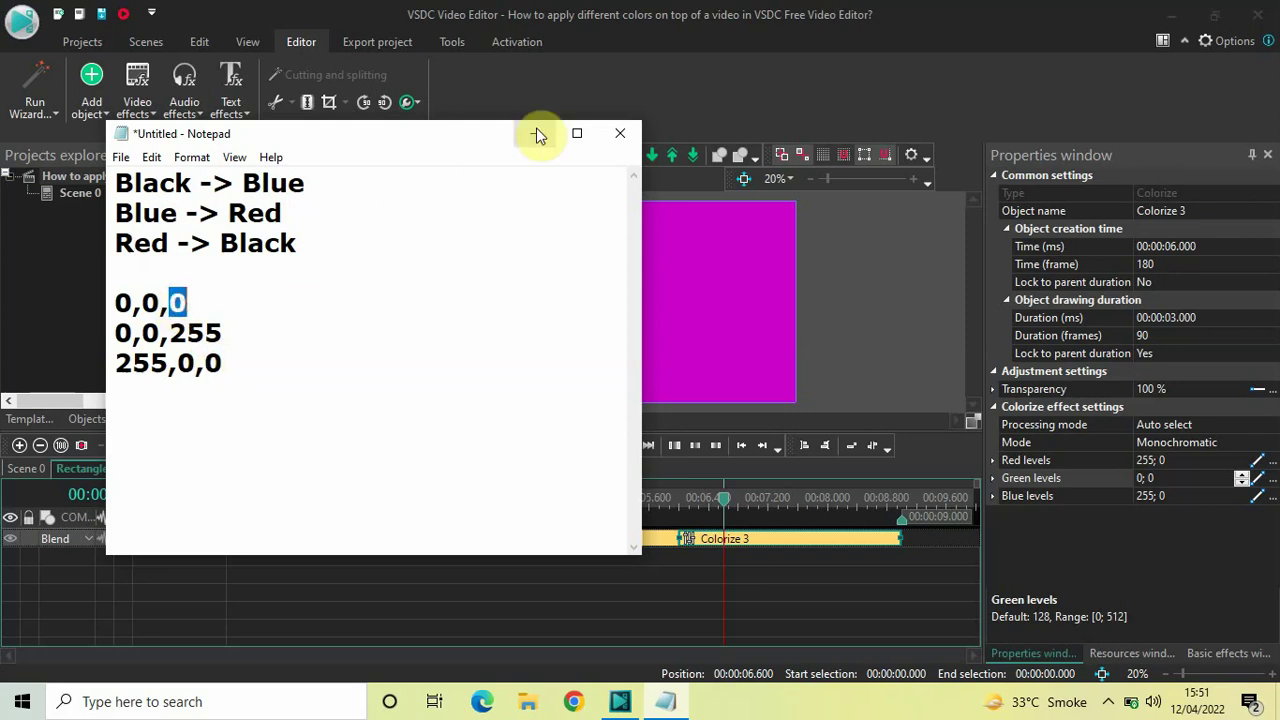
click(536, 133)
click(1020, 496)
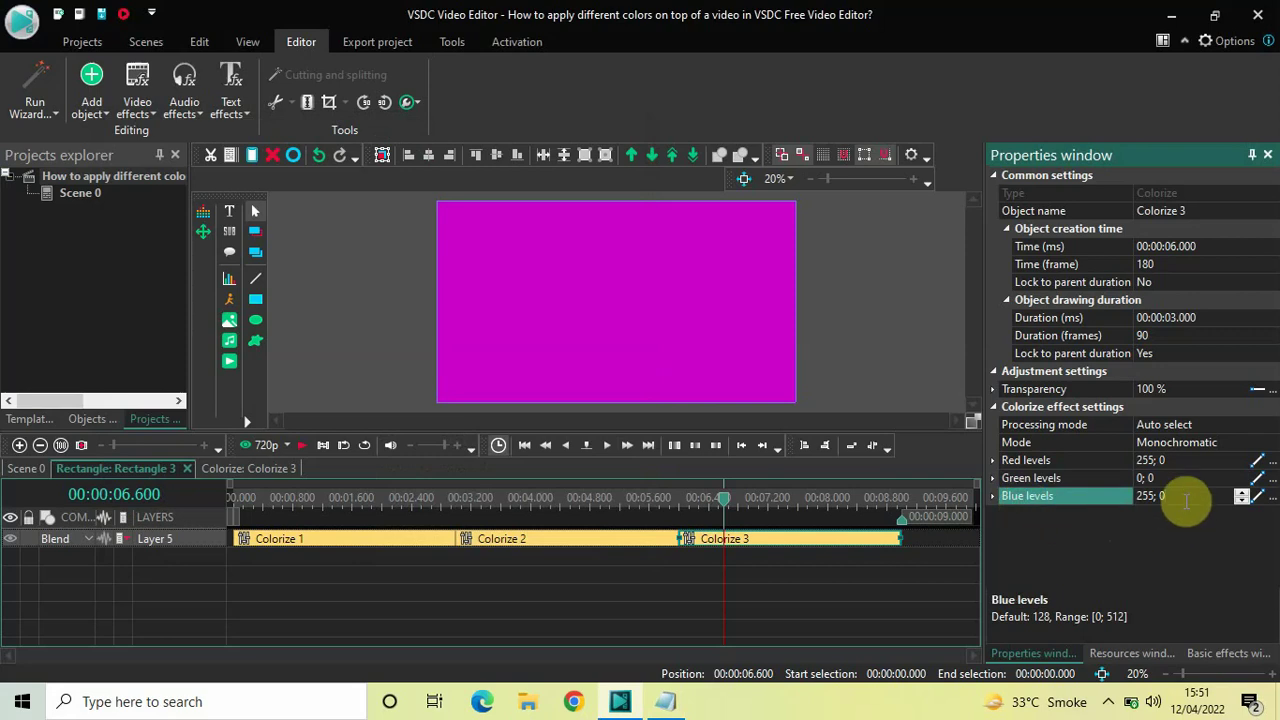
text(0;0)
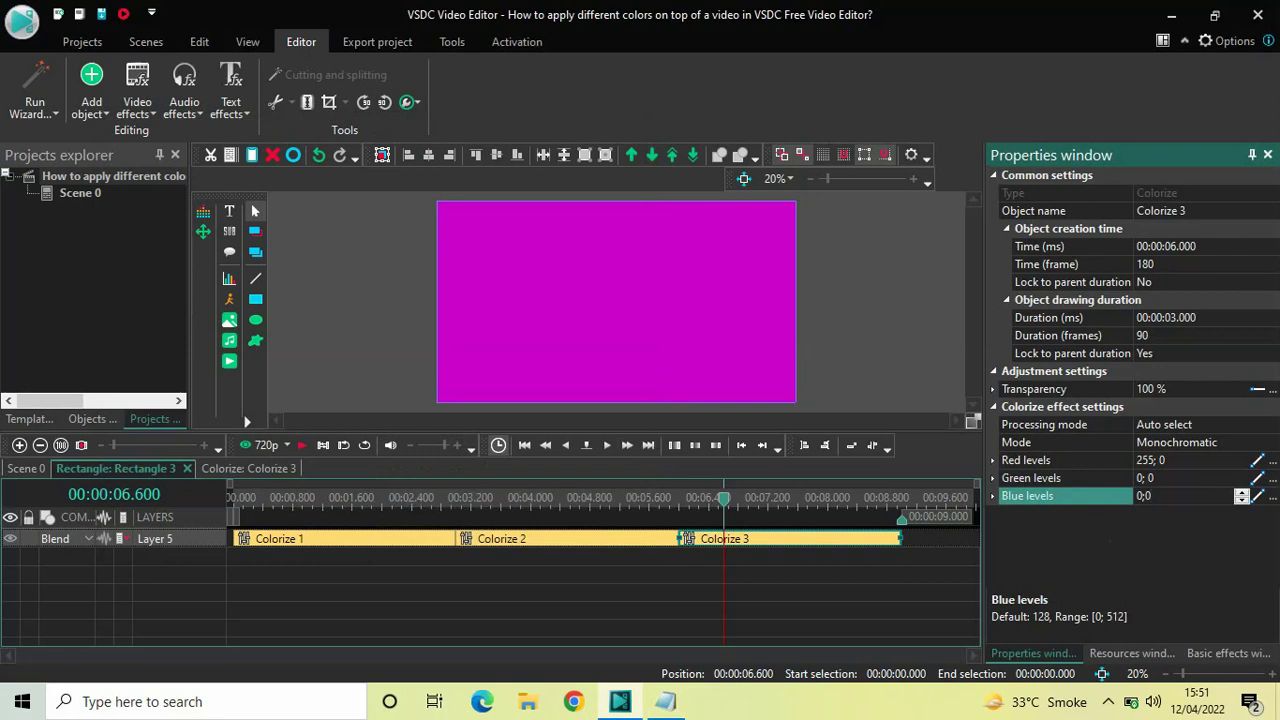
key(Return)
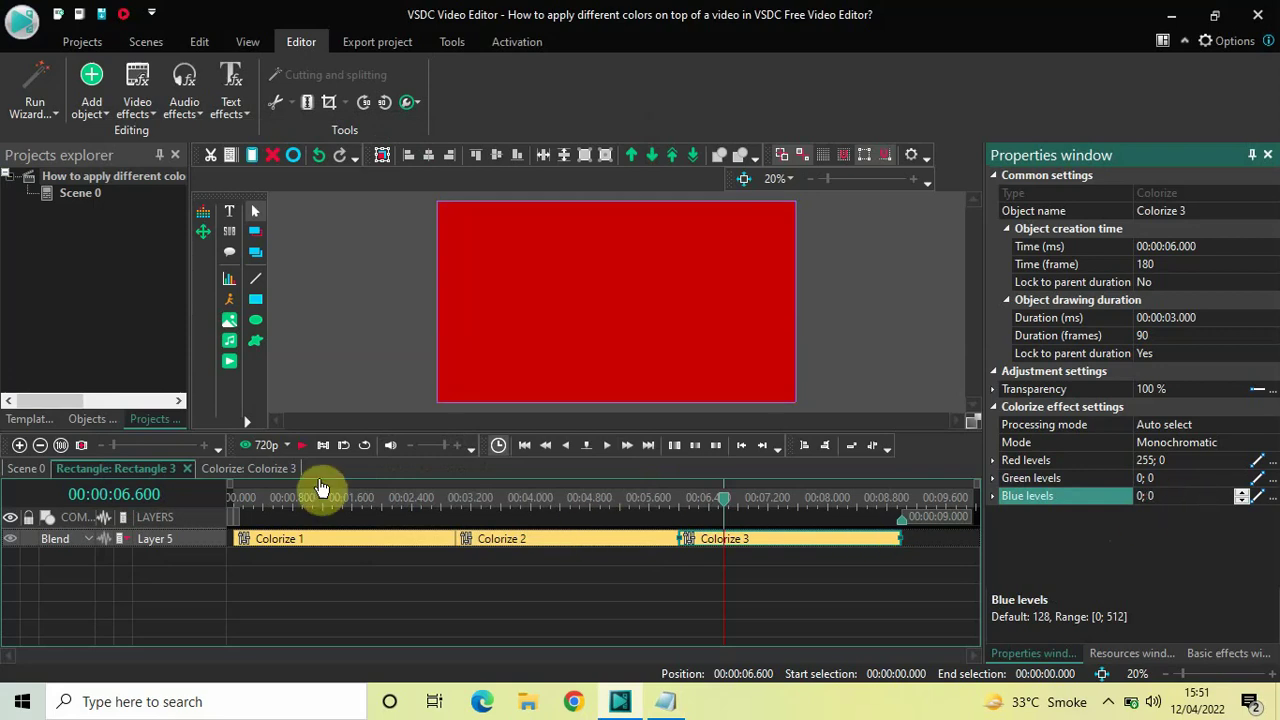
Recheck the transition order in Notepad and preview all three Colorize effects from the beginning of the timeline.
click(230, 500)
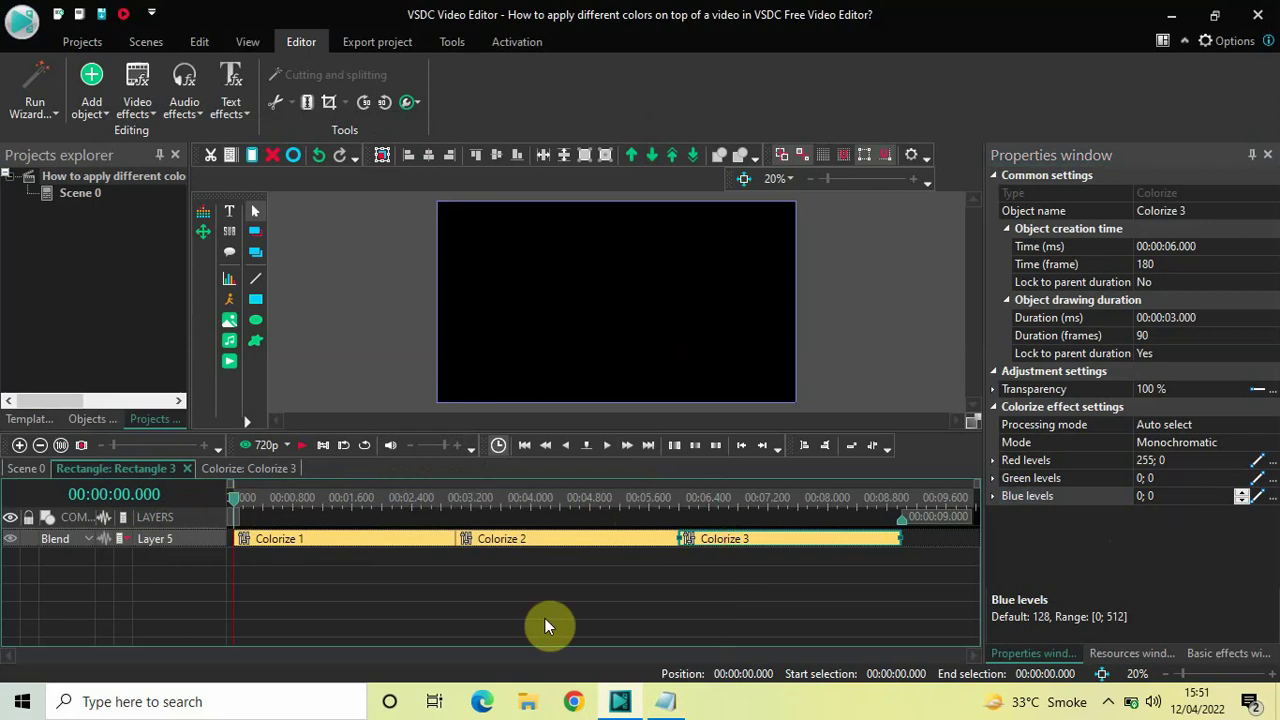
click(668, 703)
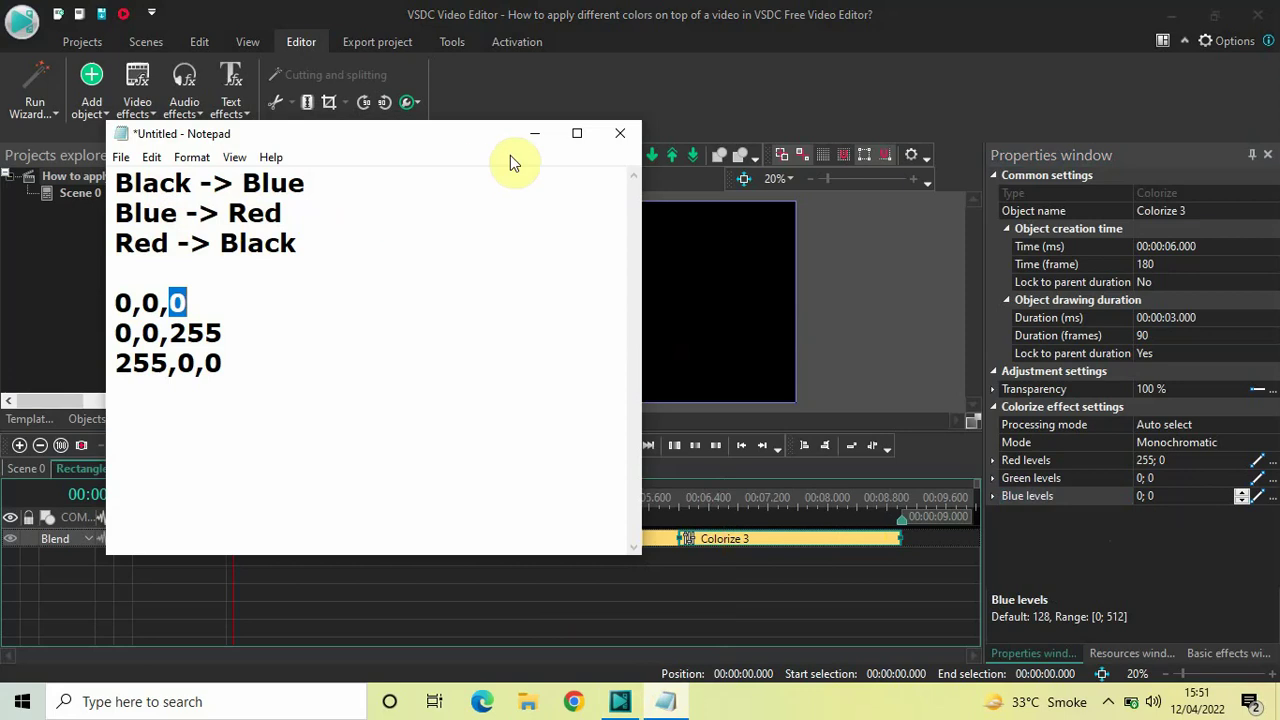
click(543, 137)
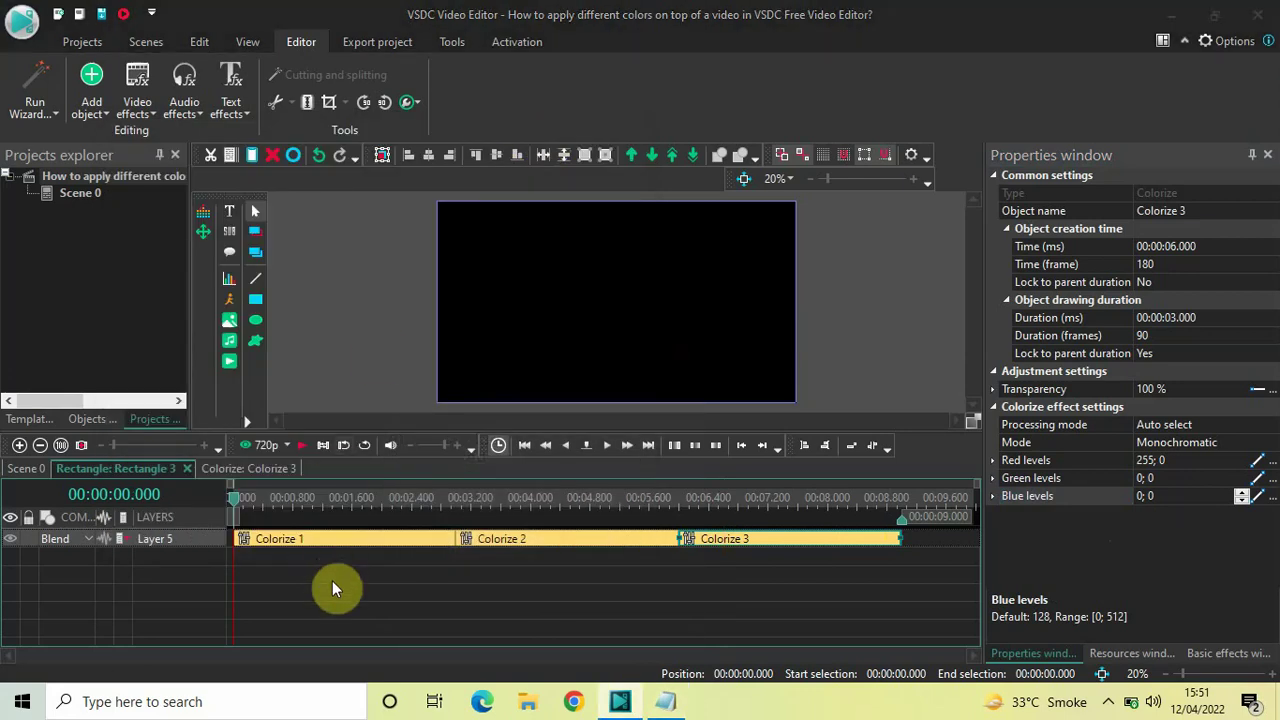
key(space)
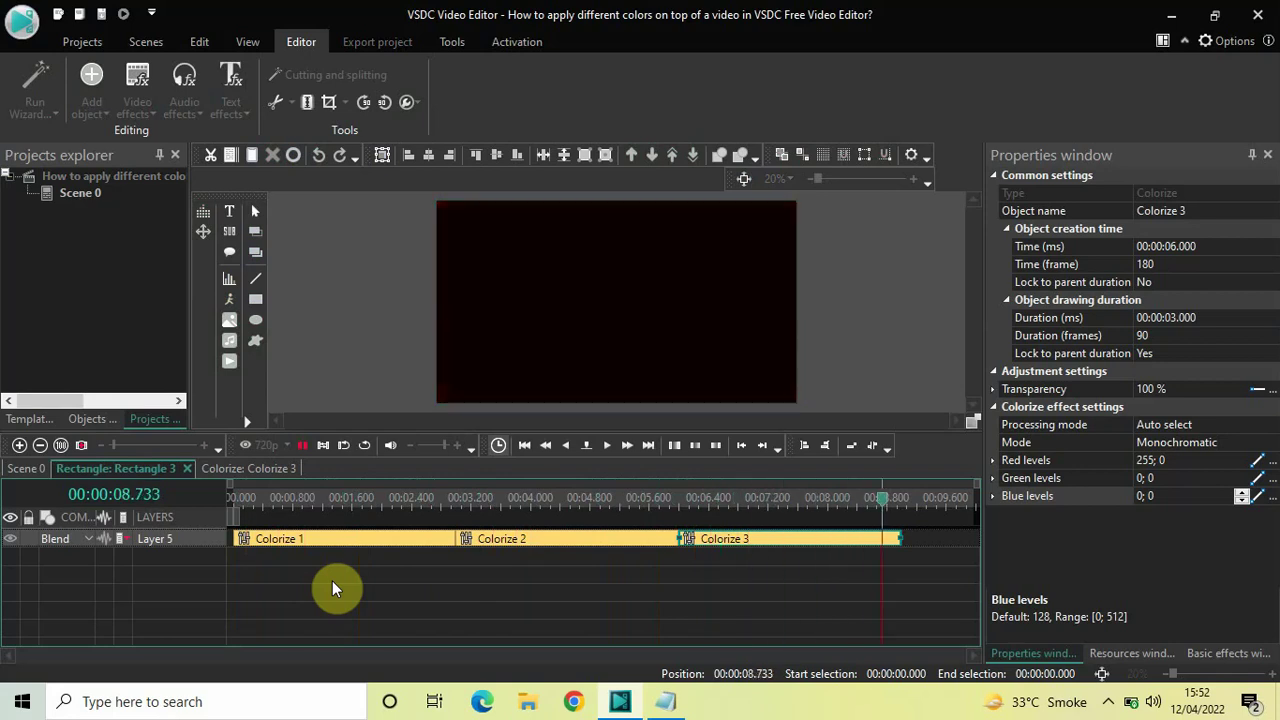
click(317, 580)
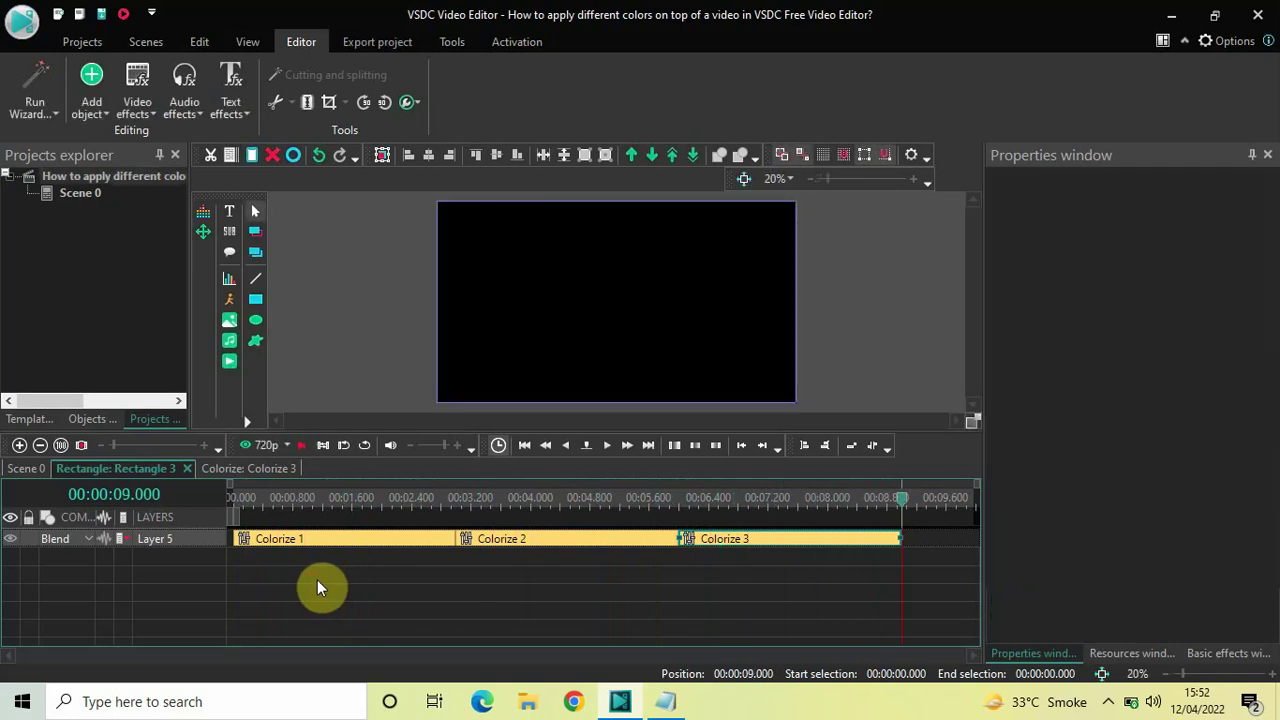
Return to Scene 0 at the start of the timeline and make the video layer, Layer 1, visible.
click(24, 469)
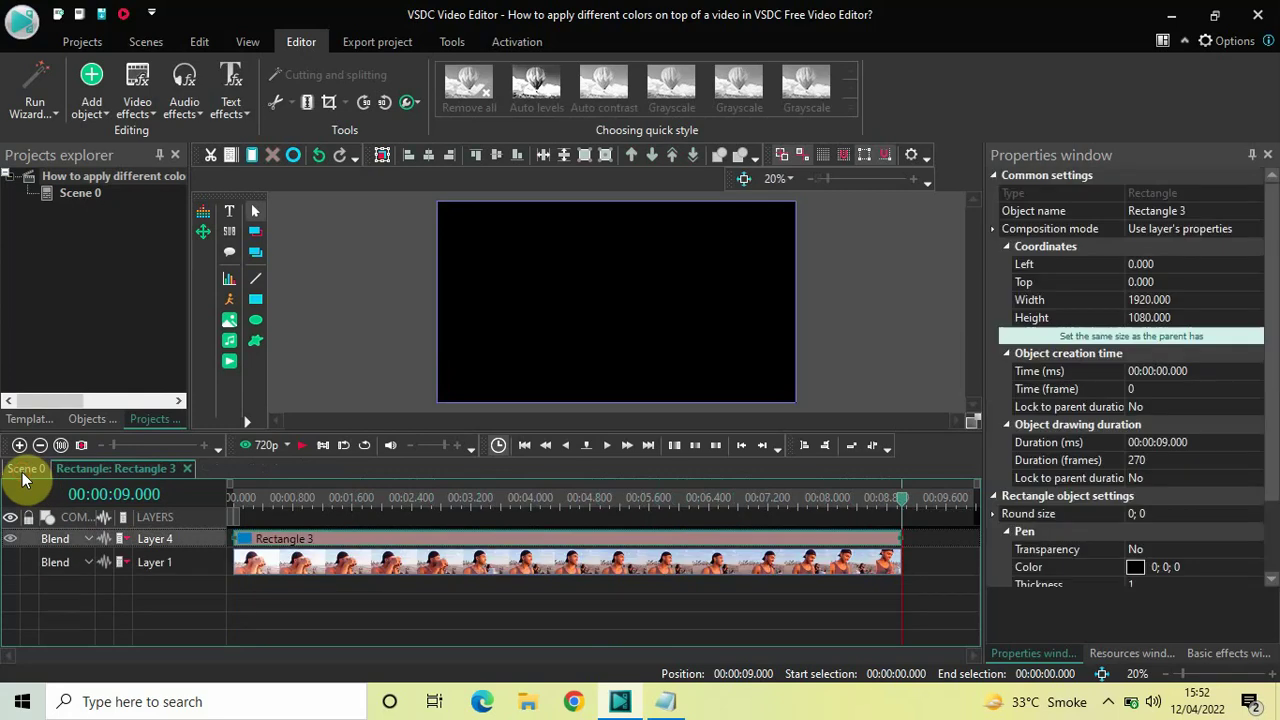
click(233, 498)
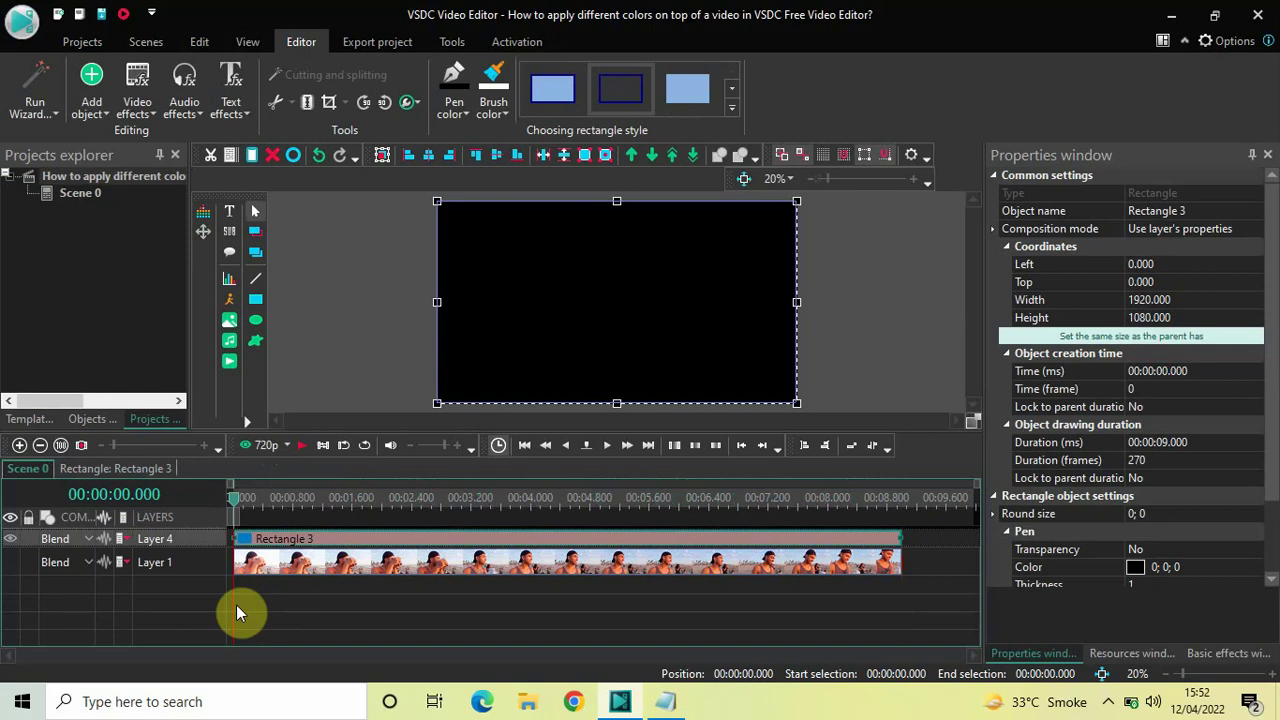
click(12, 566)
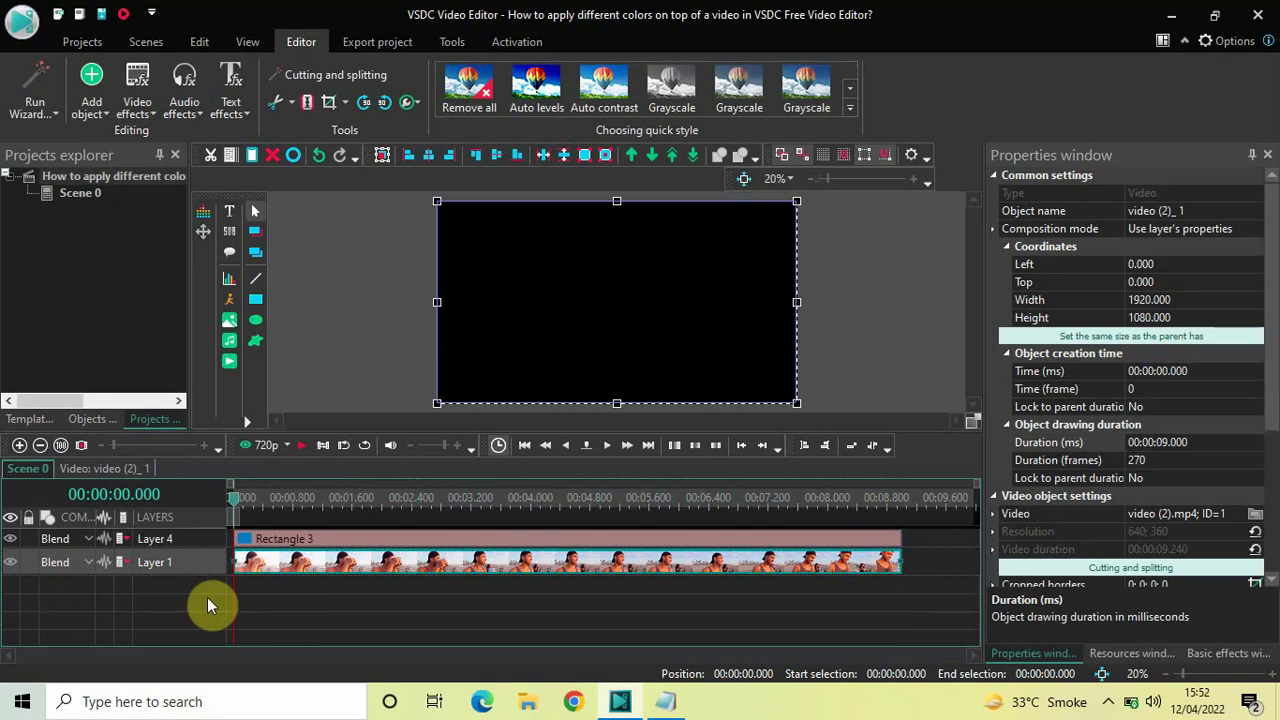
Change the blending mode of the rectangle's layer, Layer 4, to Multiply.
click(322, 544)
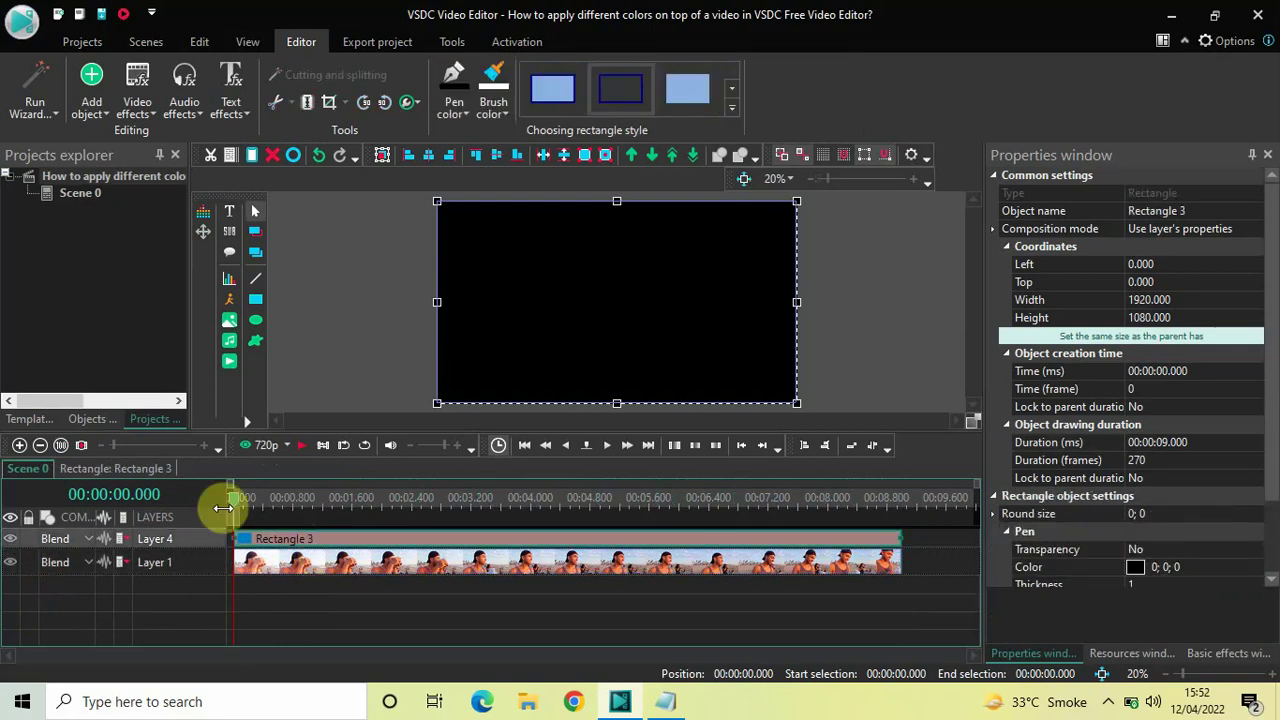
click(70, 539)
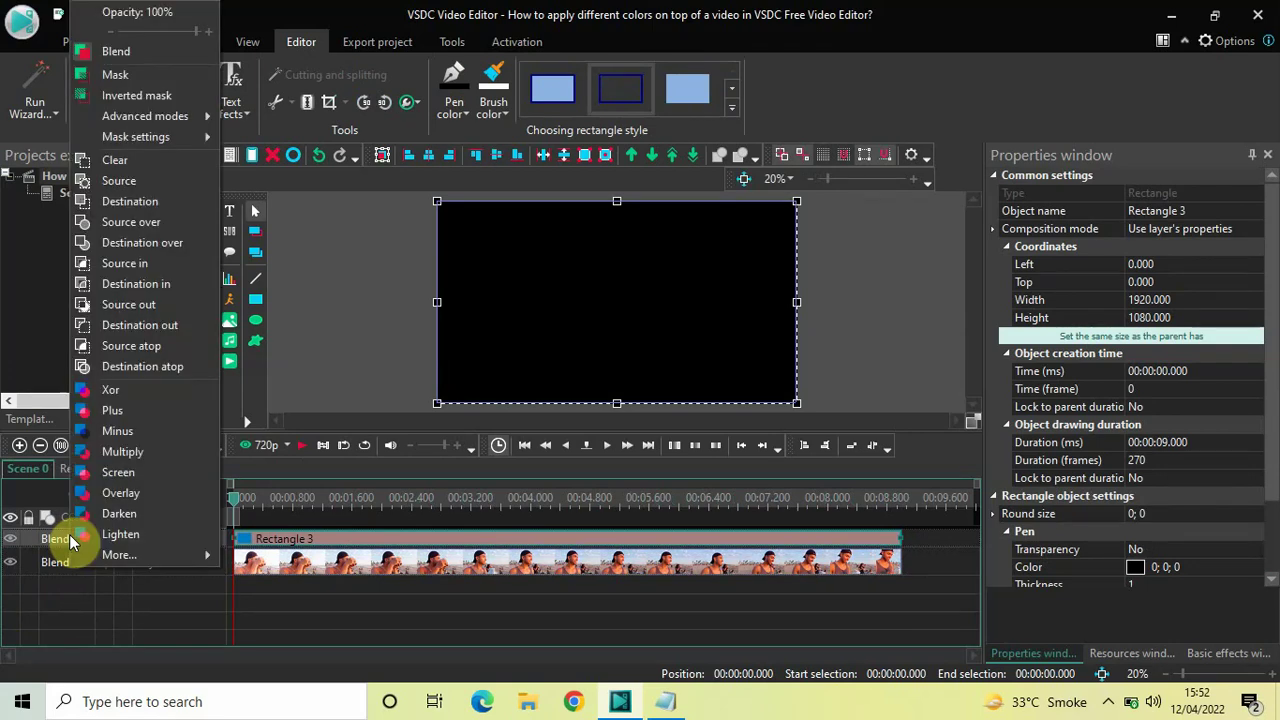
click(170, 451)
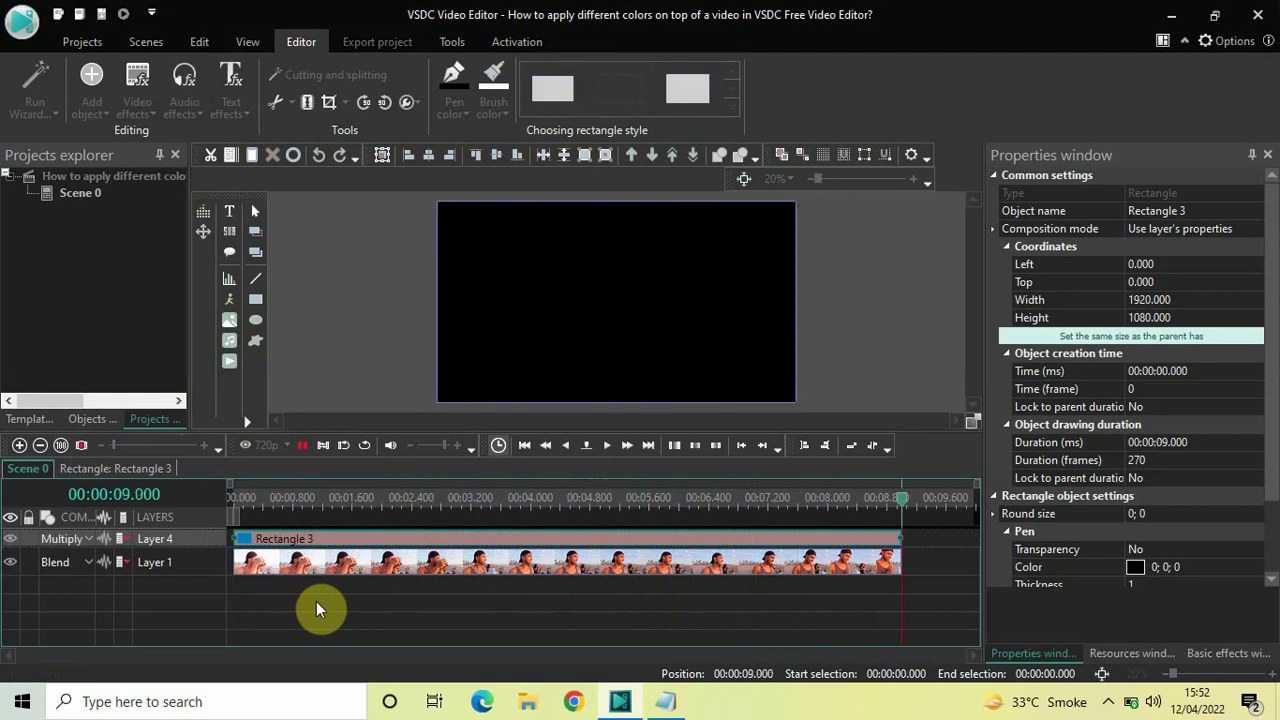
Set the preview quality to 240p, play the scene from the beginning in the preview player and pause it partway.
click(232, 505)
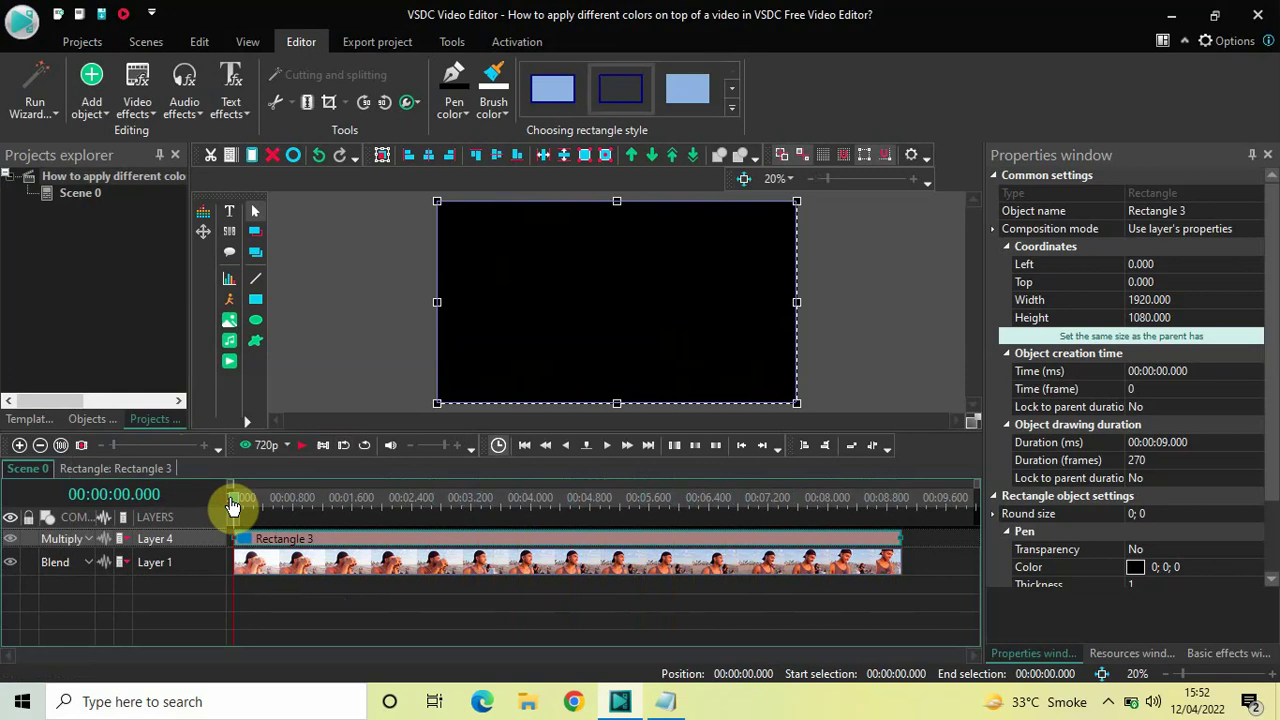
click(287, 446)
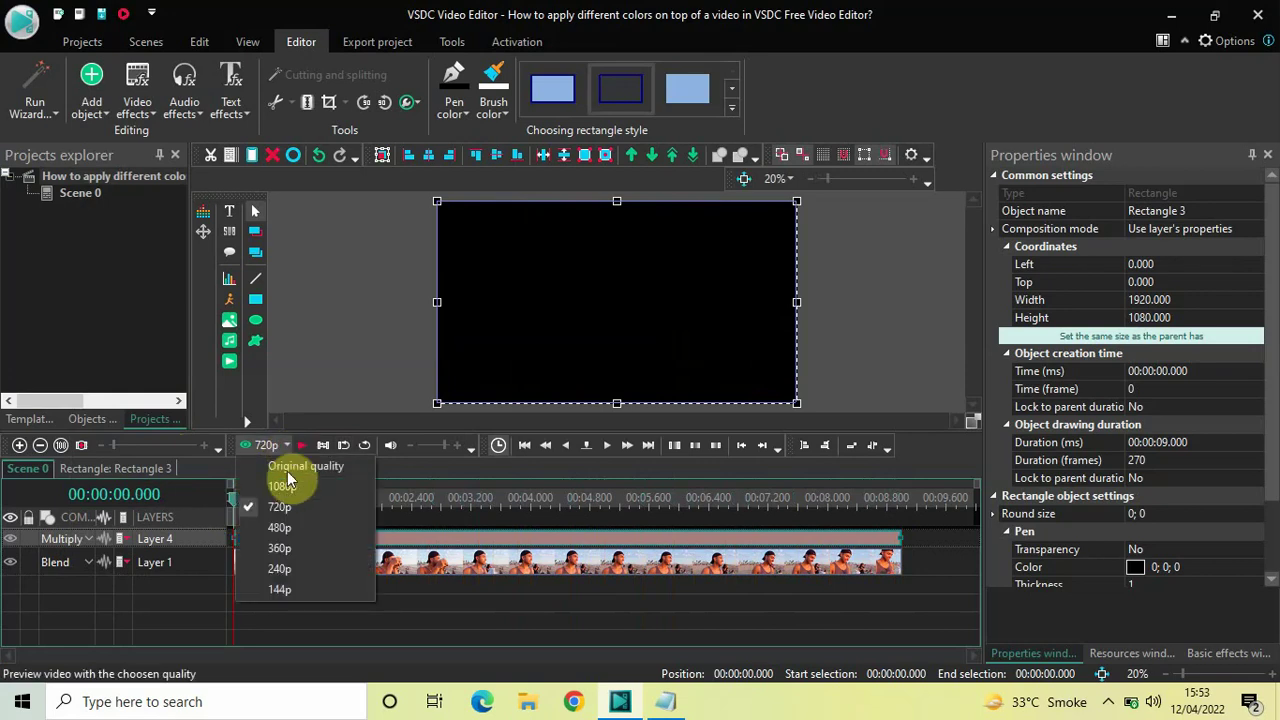
click(282, 567)
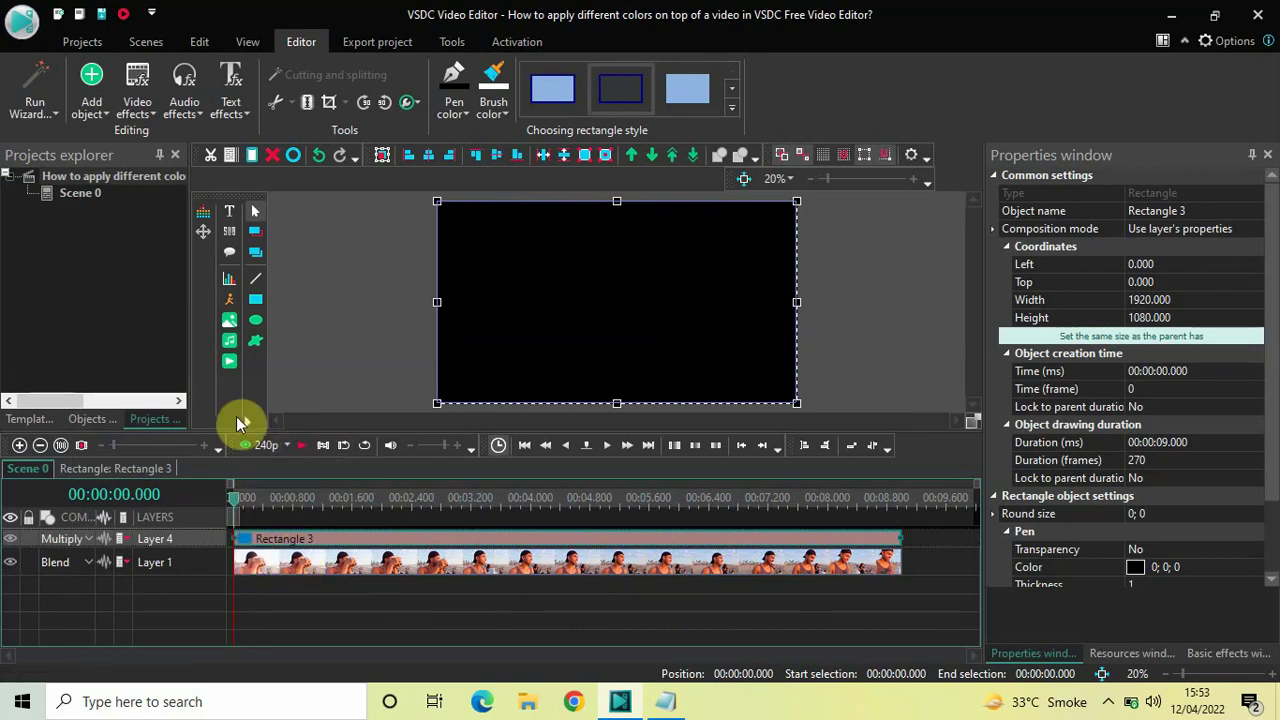
click(257, 445)
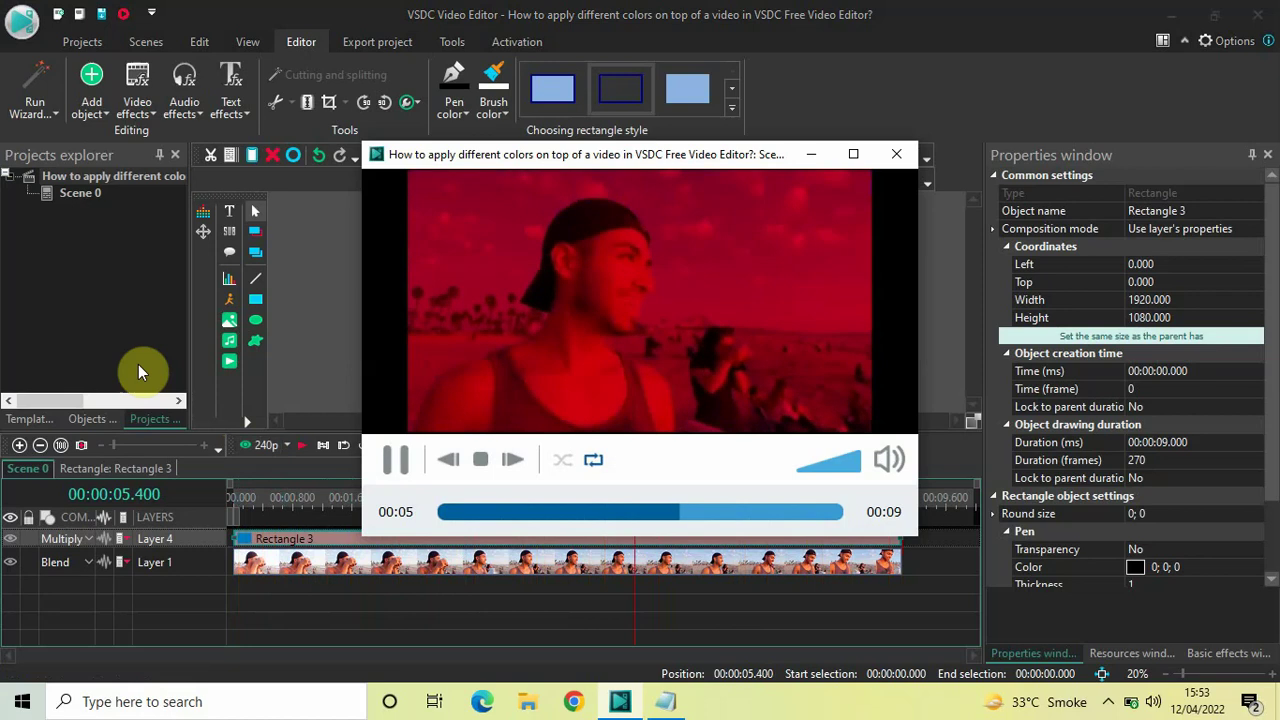
key(space)
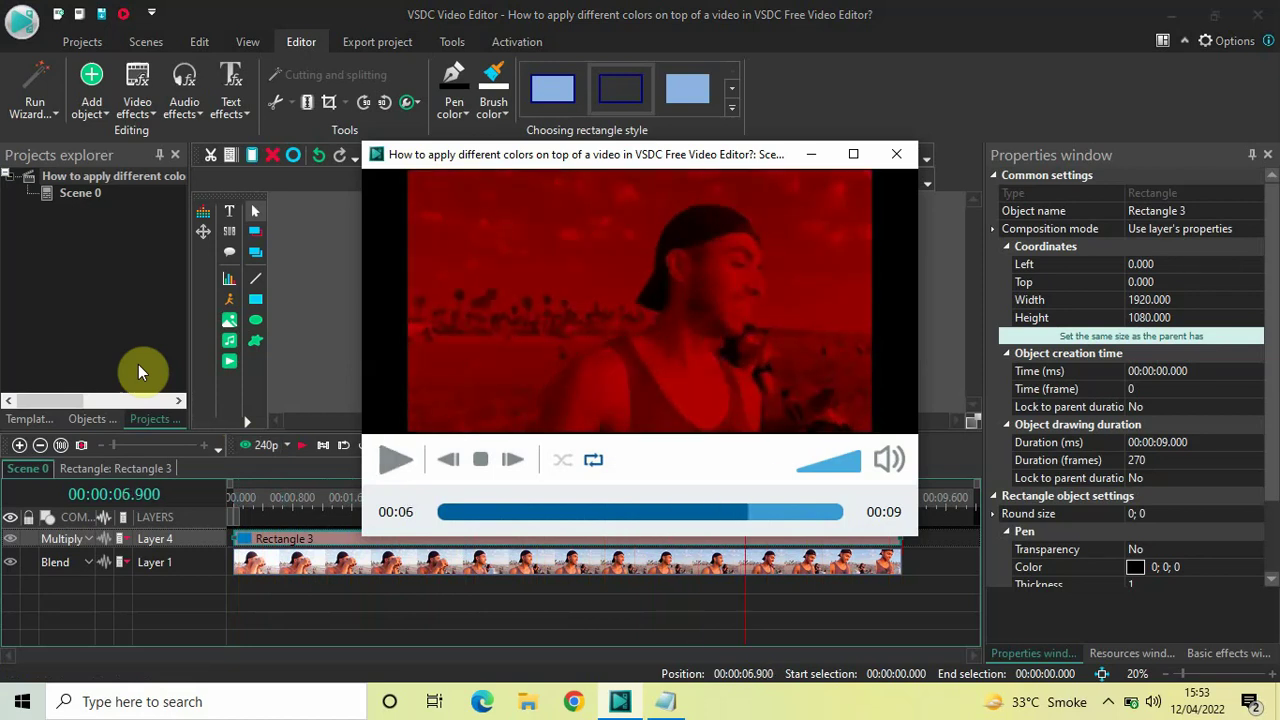